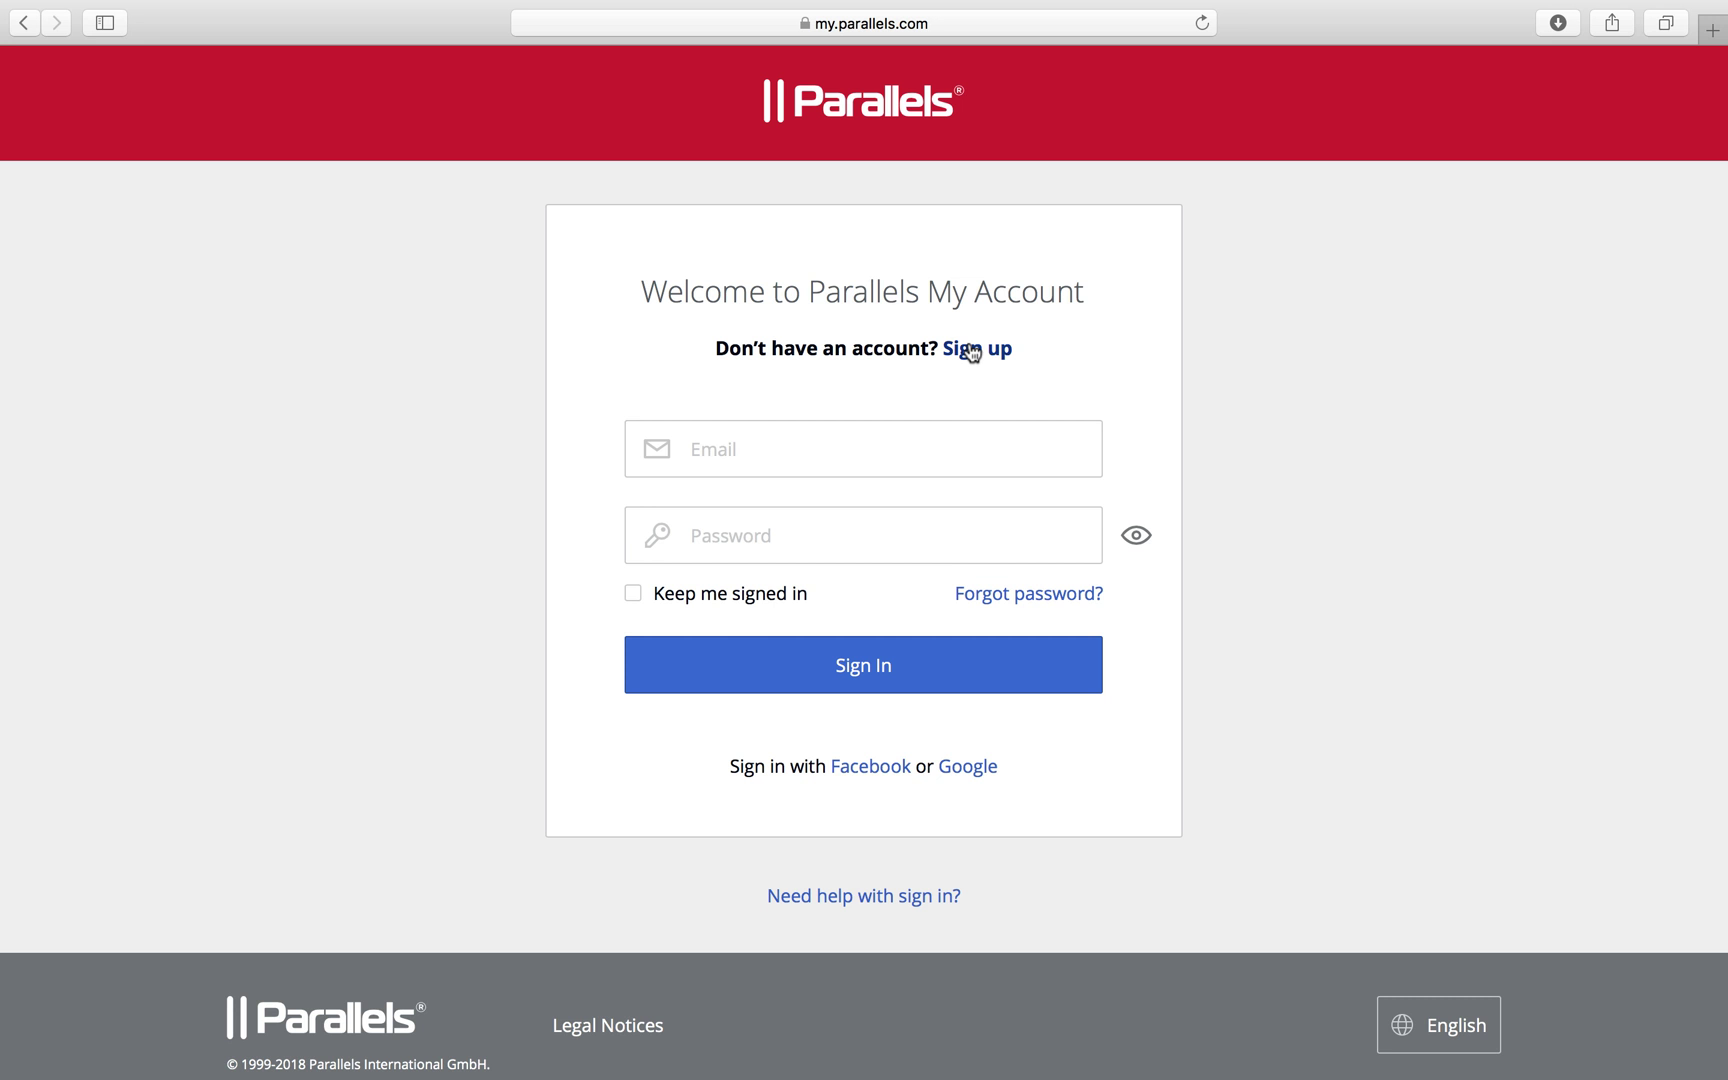
Sign up with an e-mail, first and last name and matching passwords, accepting the Terms of Use
click(972, 350)
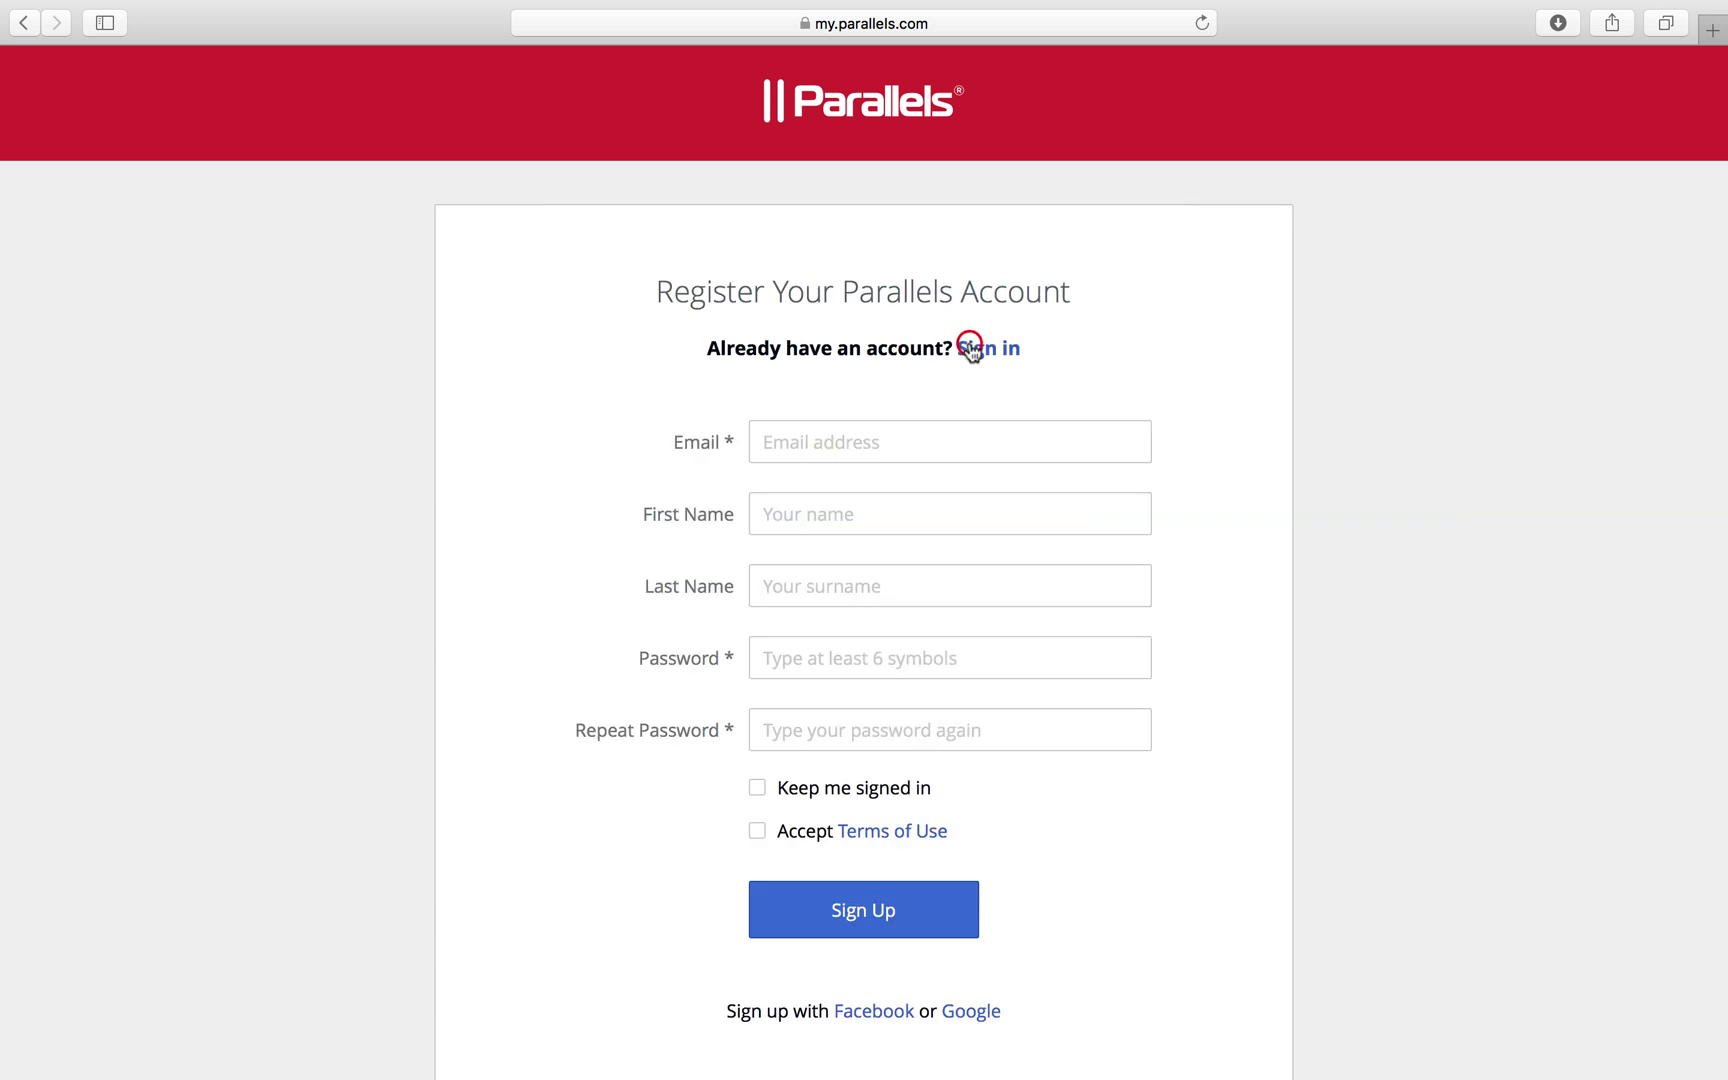
click(914, 440)
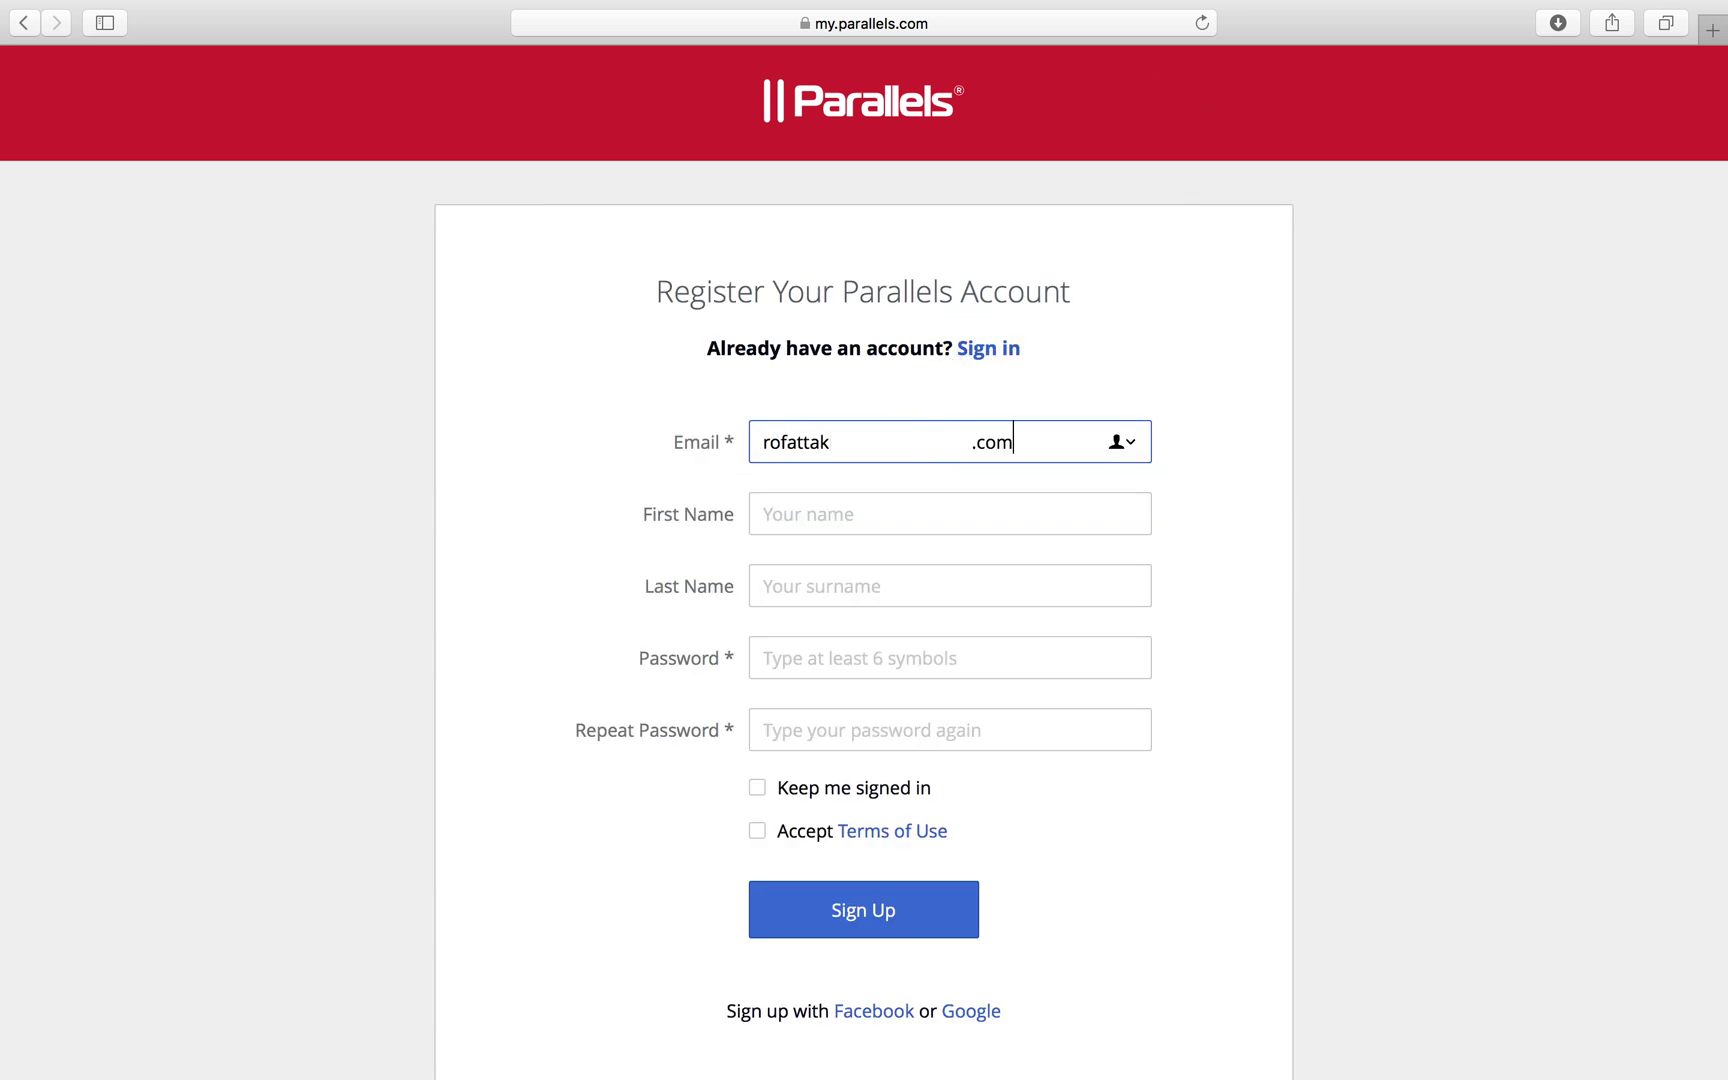
key(Tab)
key(Tab)
key(Tab)
text(••••••••••)
key(Tab)
text(••••••••••)
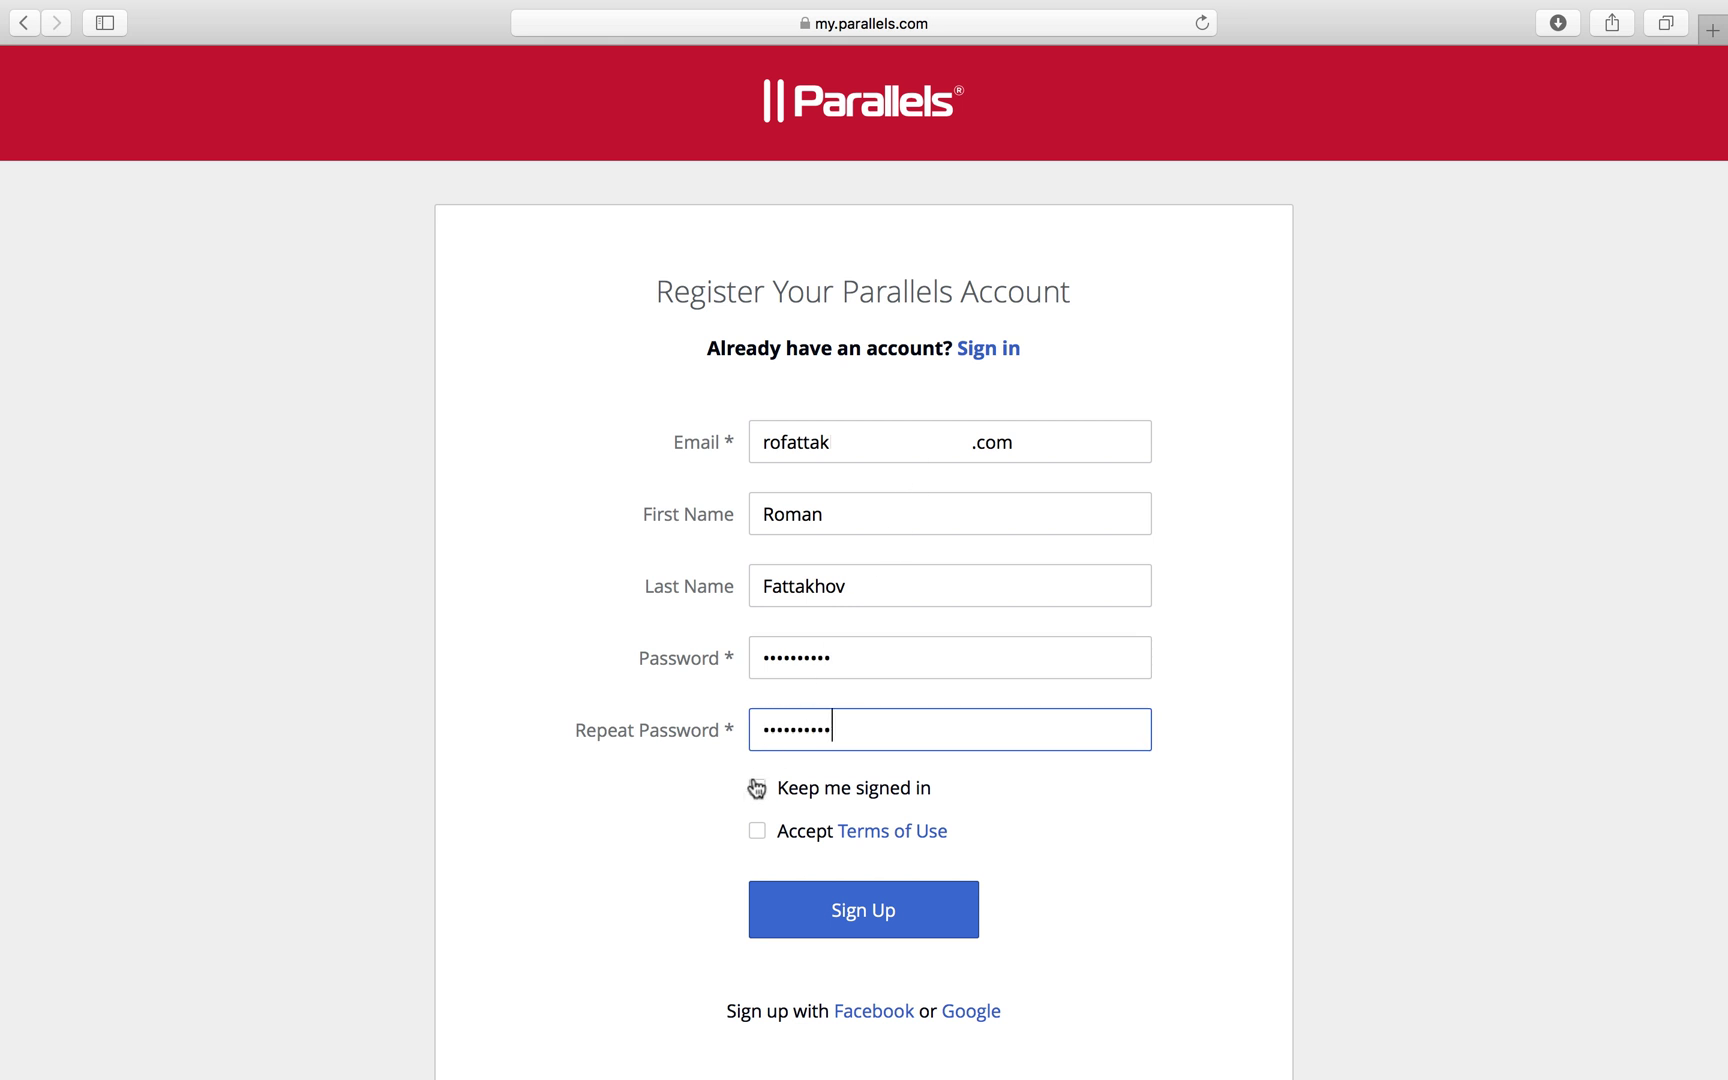
click(757, 831)
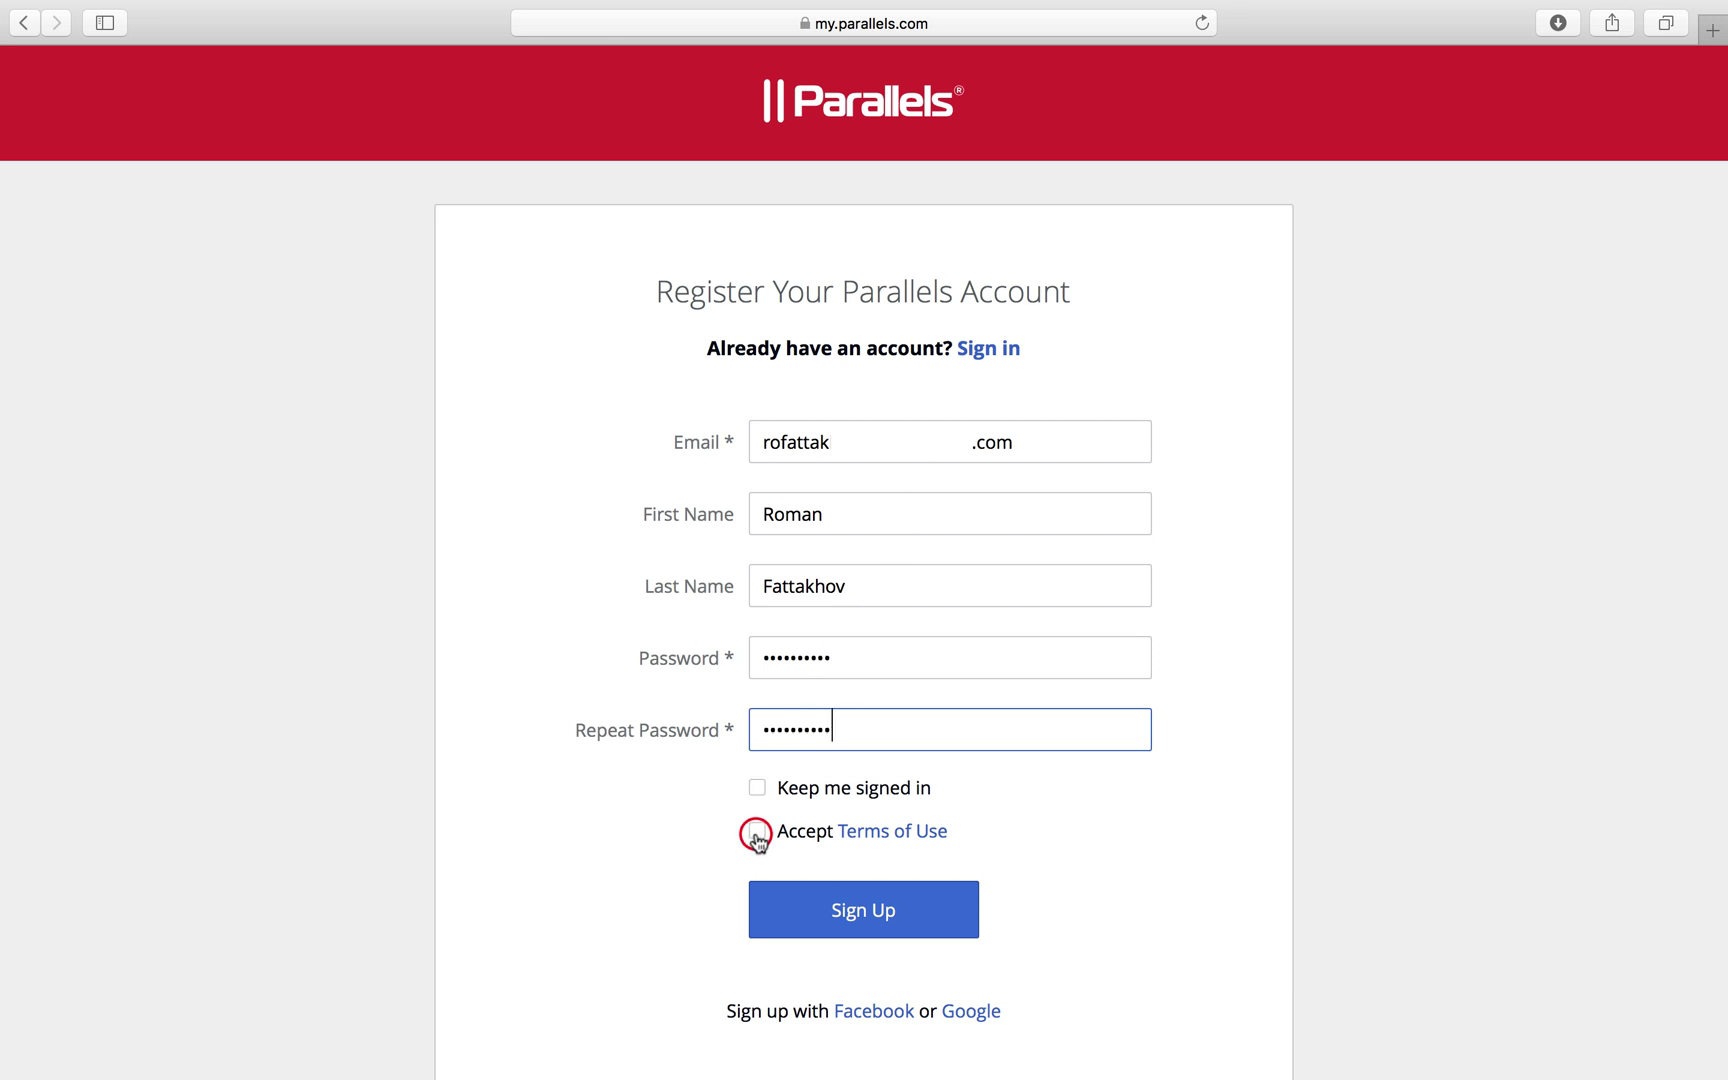
click(845, 913)
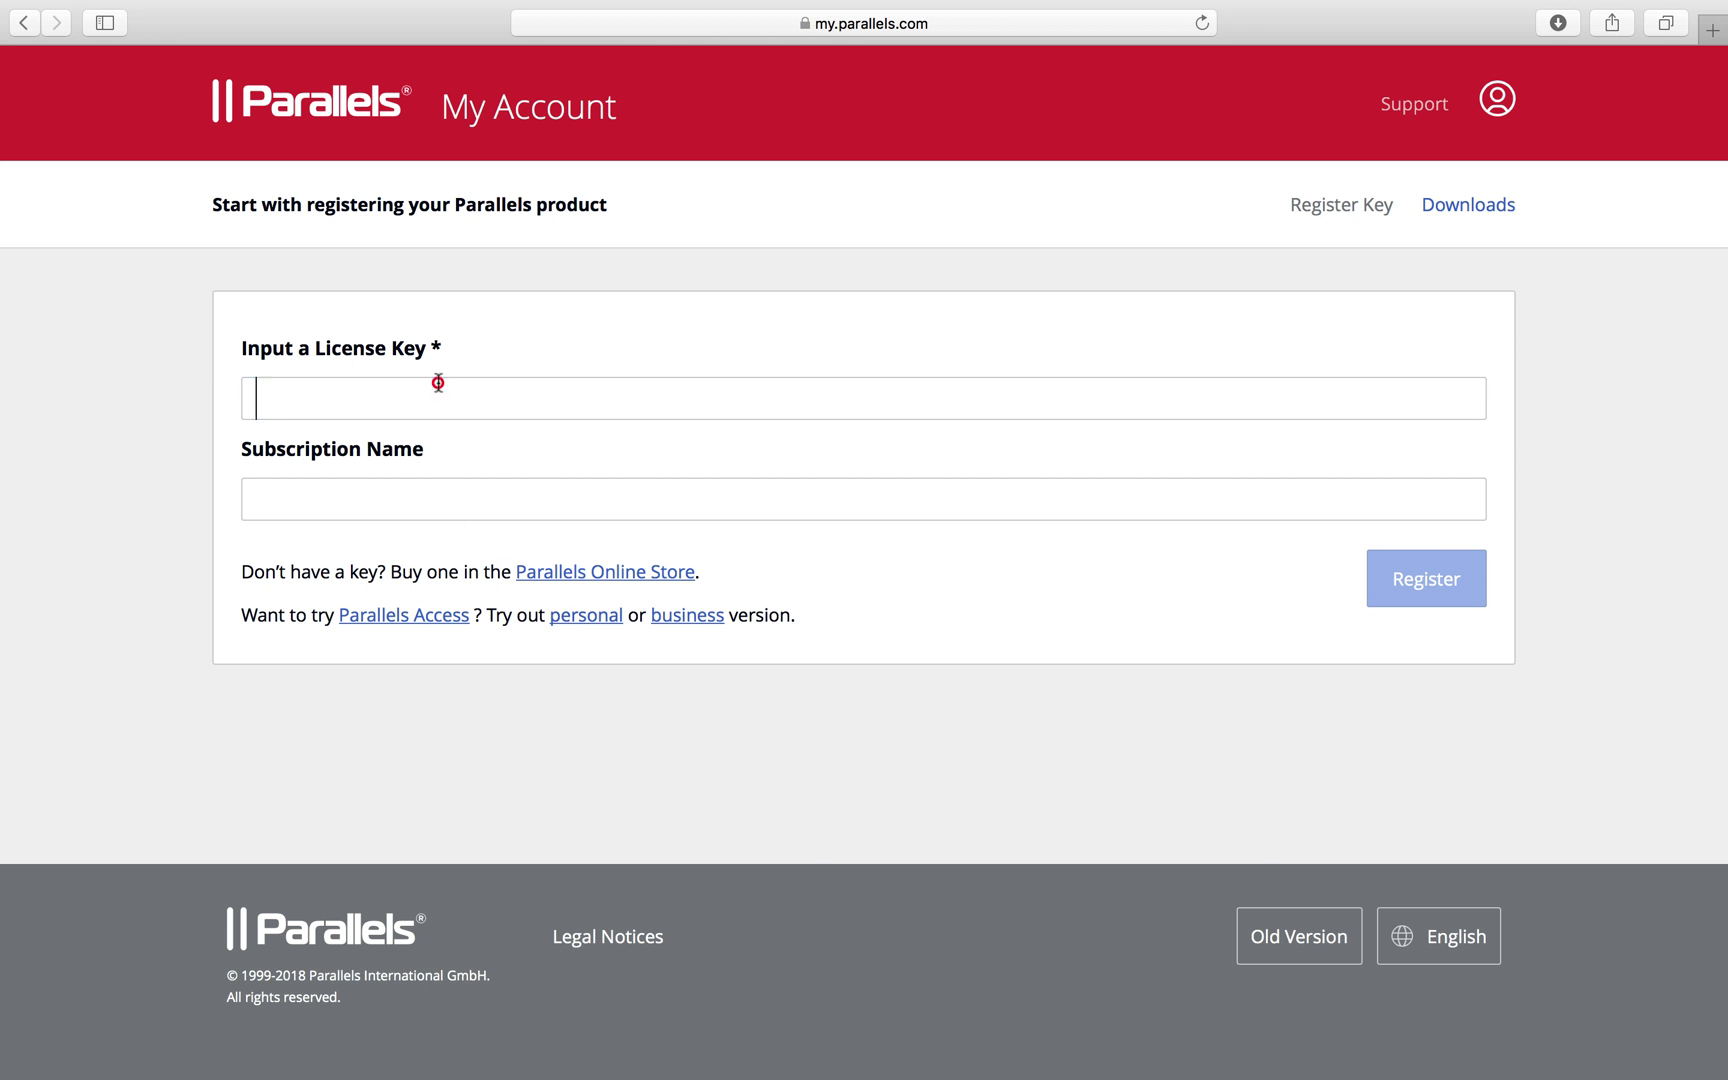
Paste the license key, name it 'Primary Subscription' and register it
key(super+v)
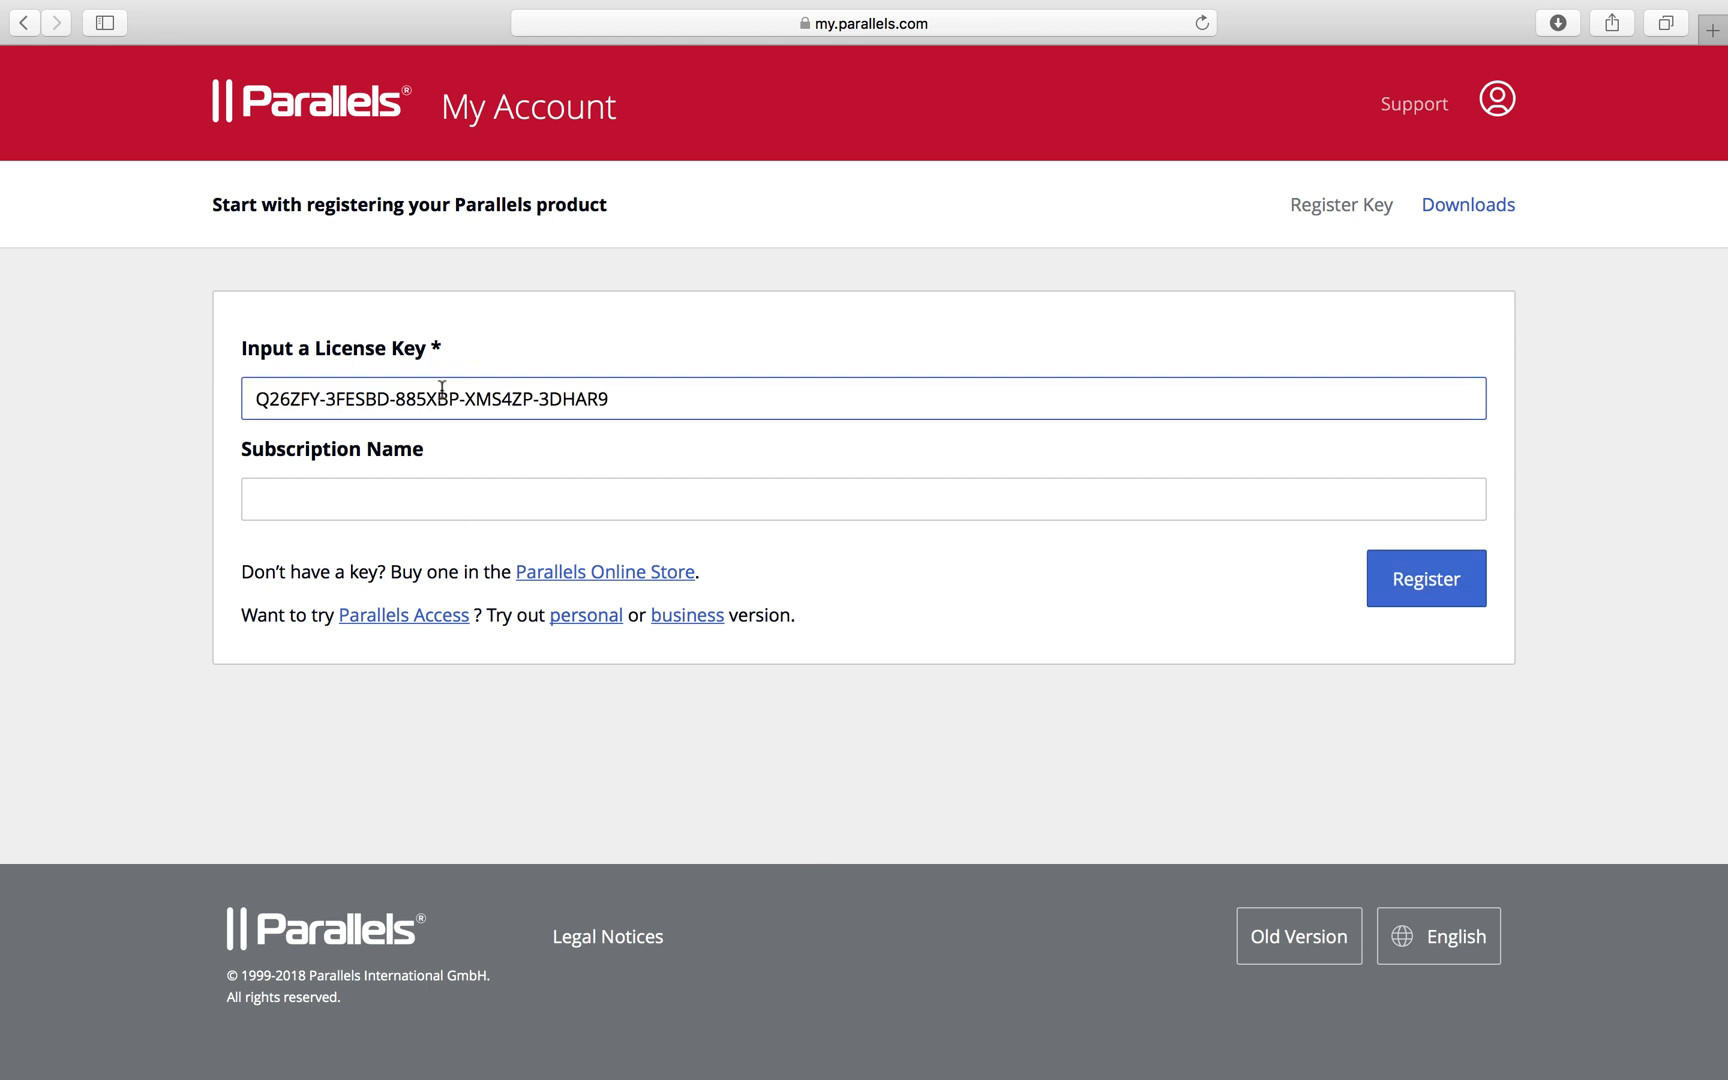
click(428, 498)
text(Primary Subscription)
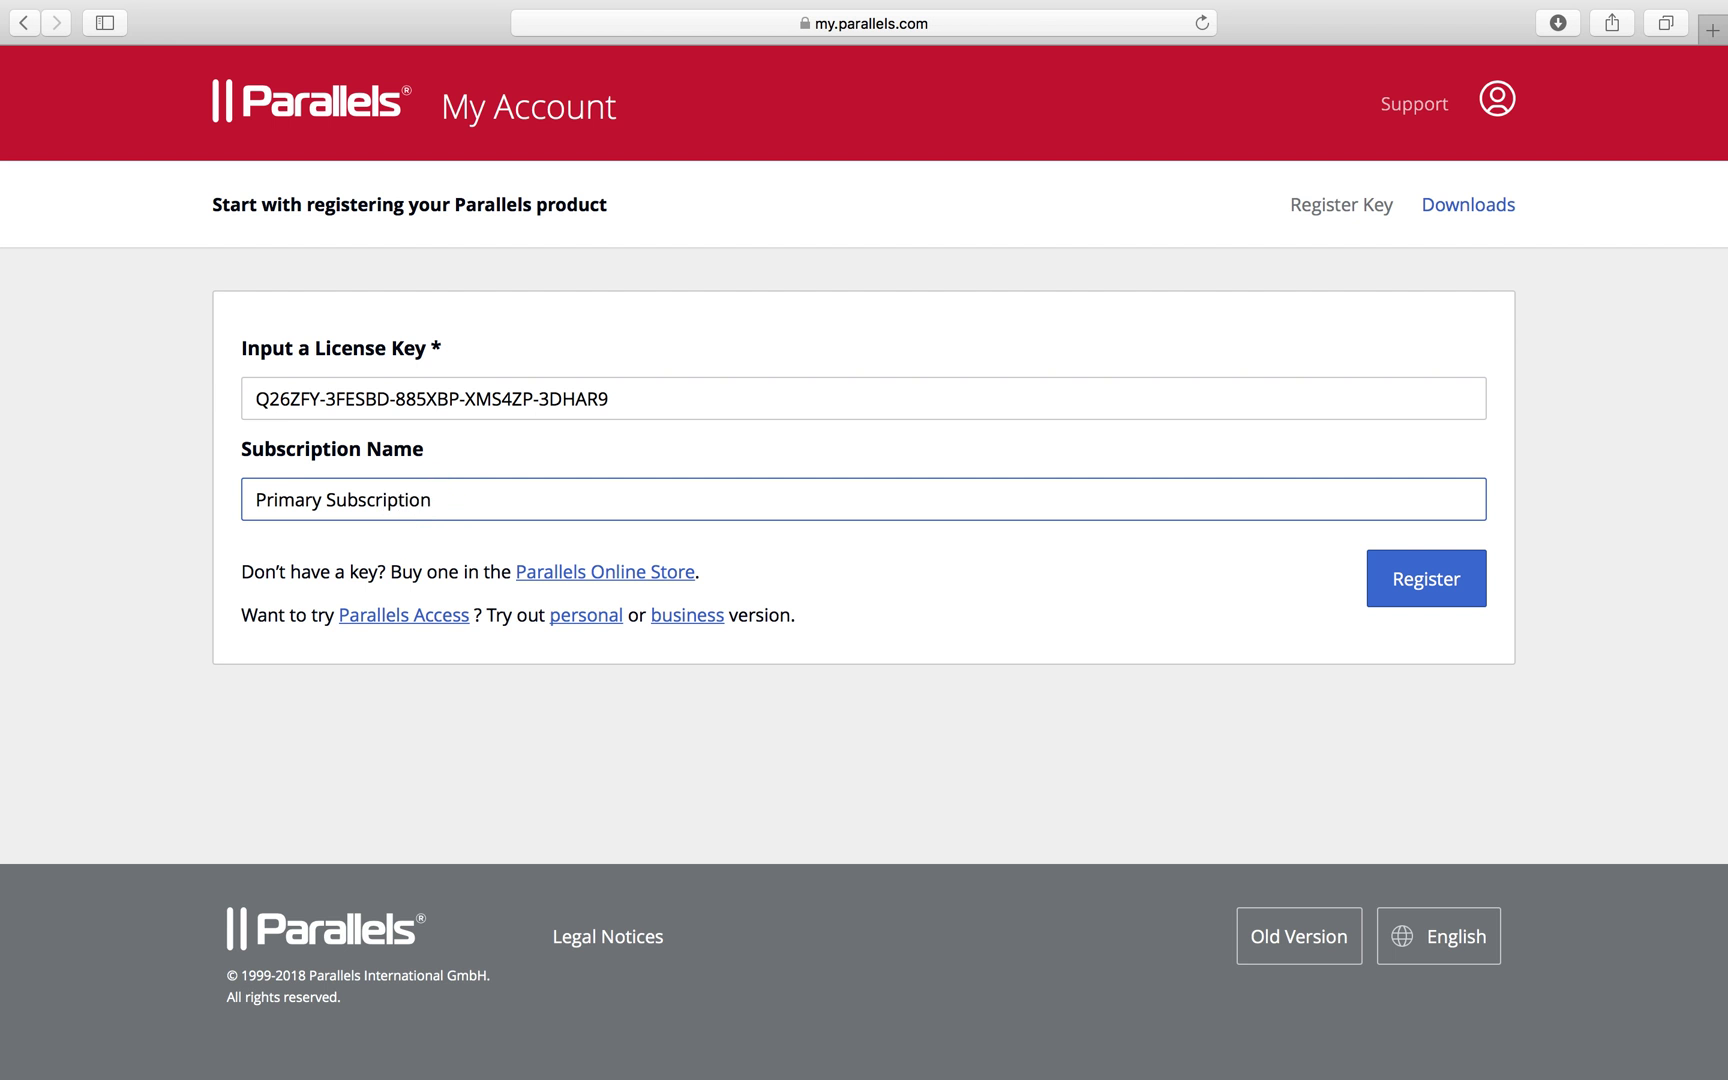
click(1414, 589)
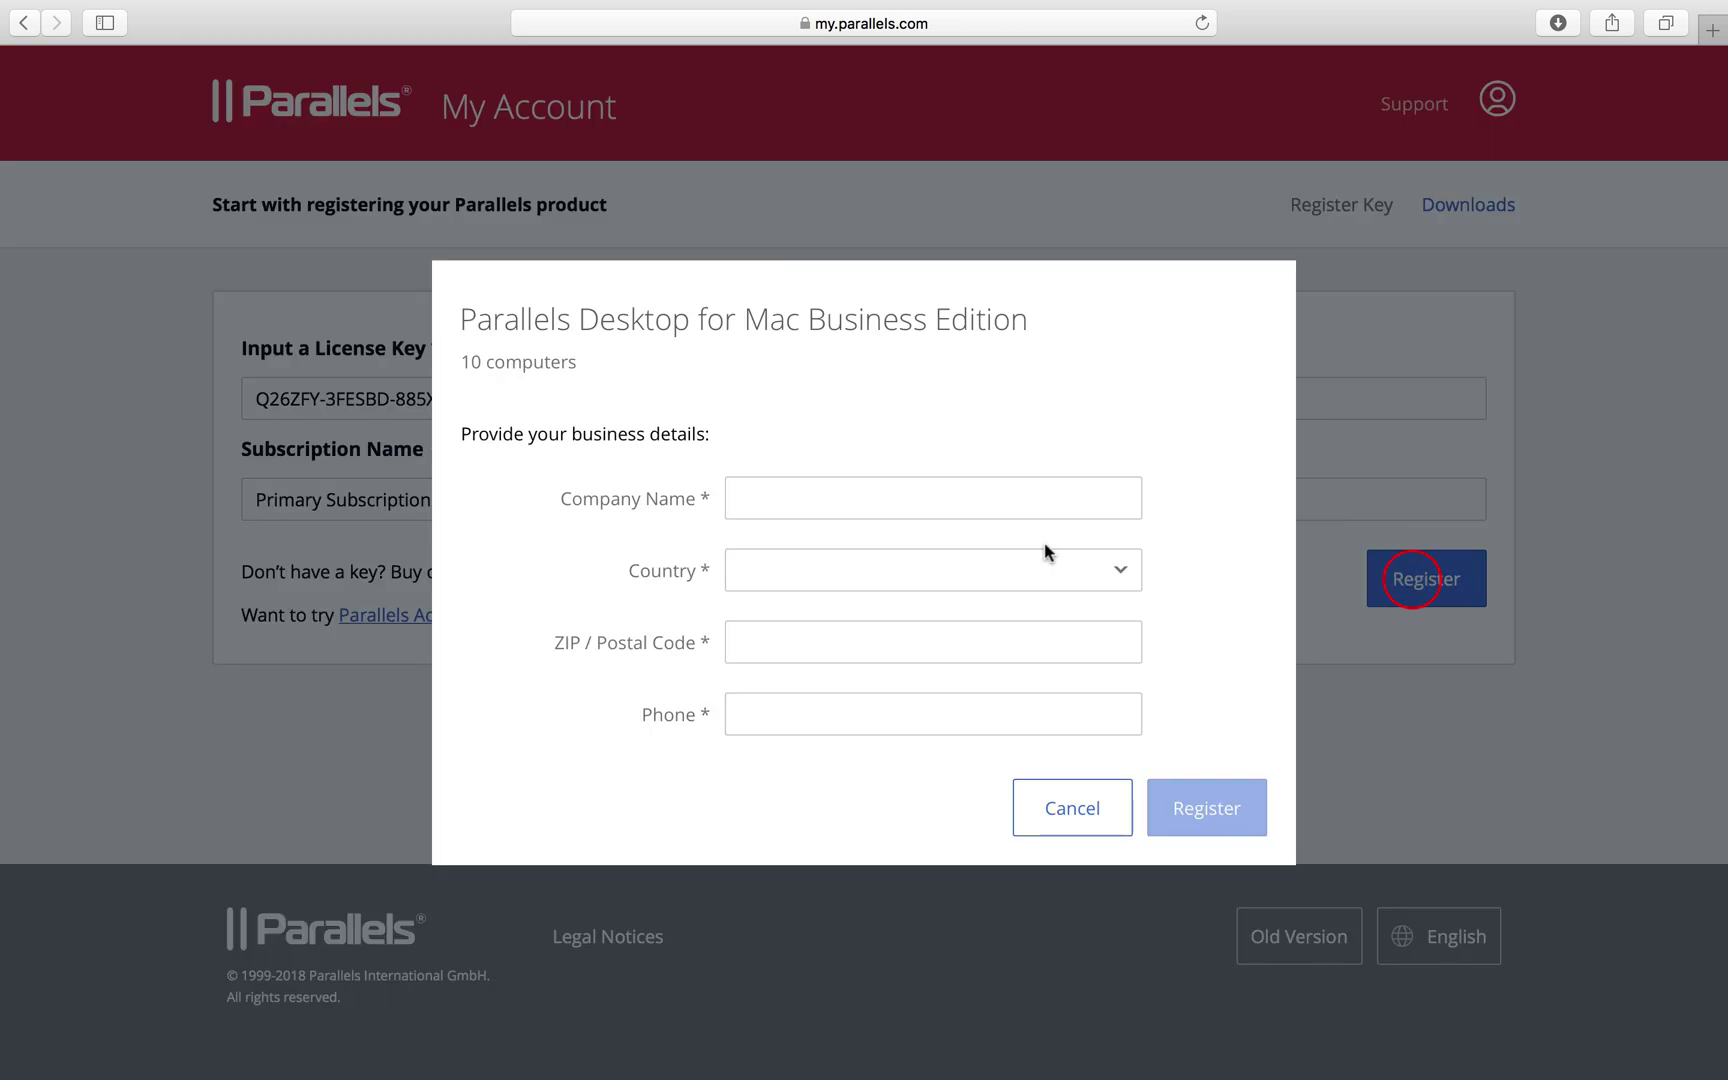
Enter business details: company 'Parallels Inc', United States, Washington, ZIP and phone, then submit
click(926, 494)
text(Parallels Inc)
key(Tab)
text(uni)
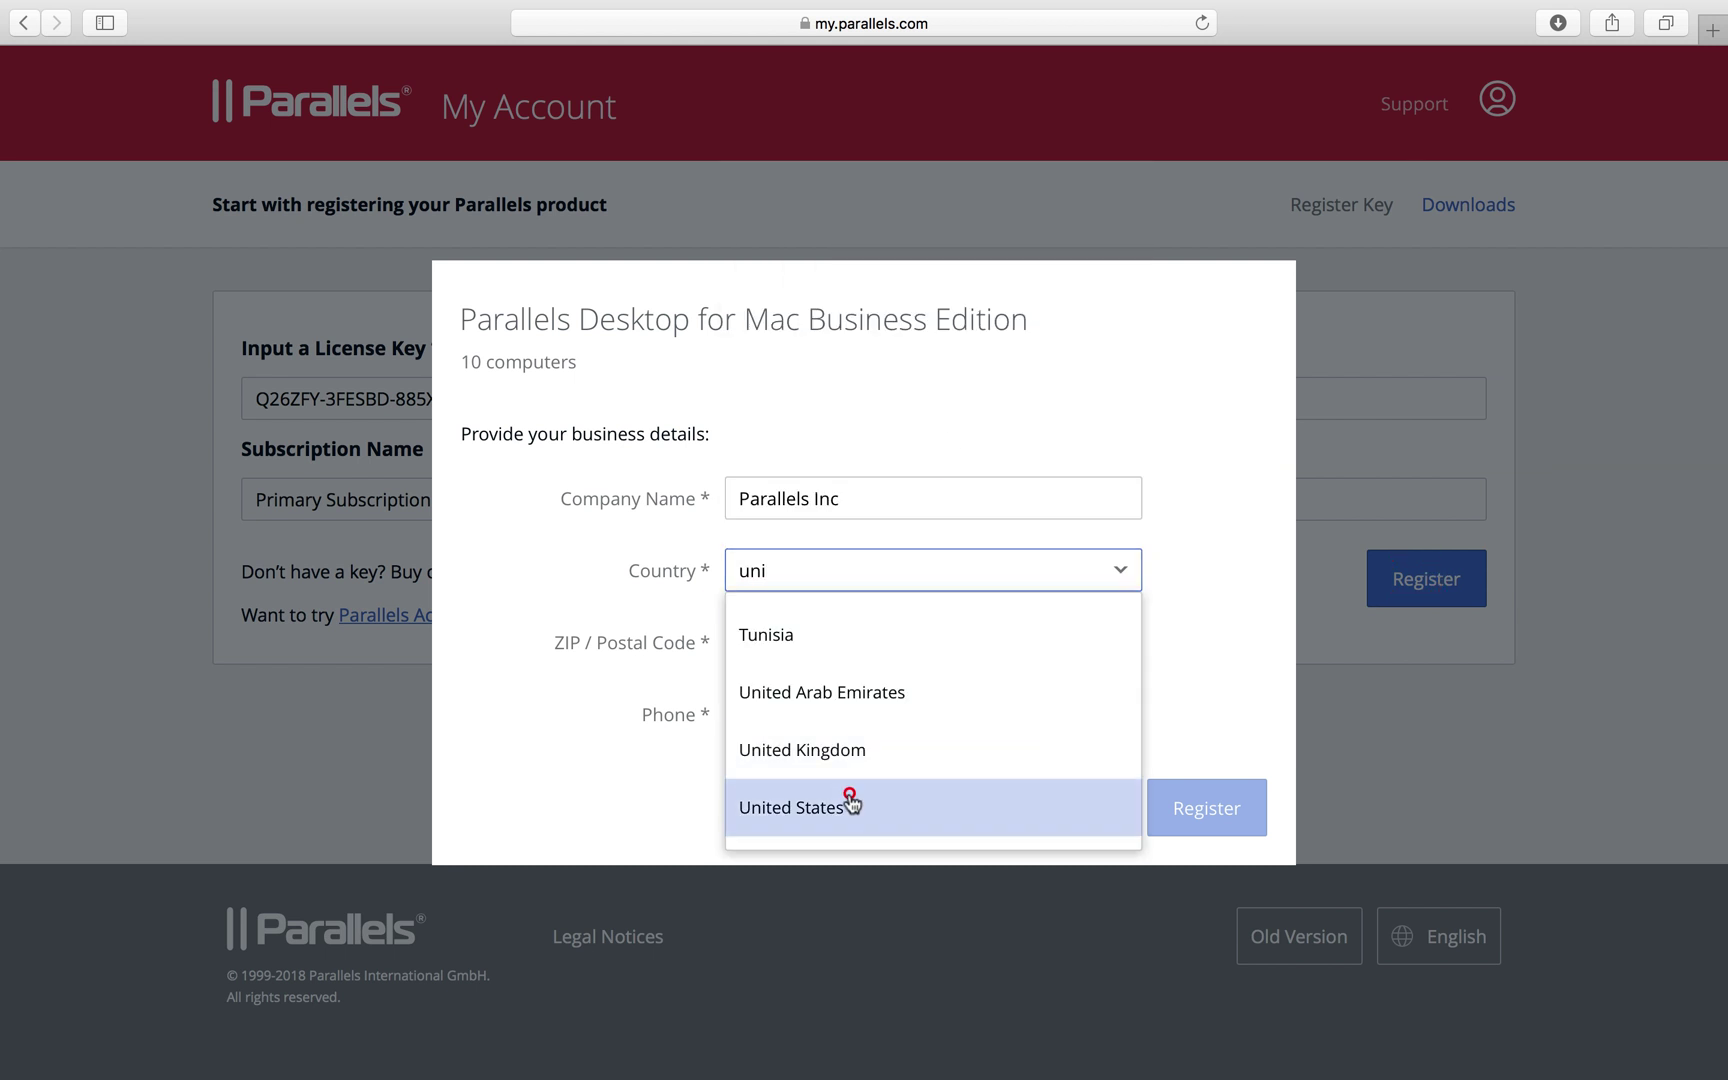
click(849, 803)
click(798, 609)
text(wa)
click(780, 838)
click(791, 681)
text(98004)
click(797, 748)
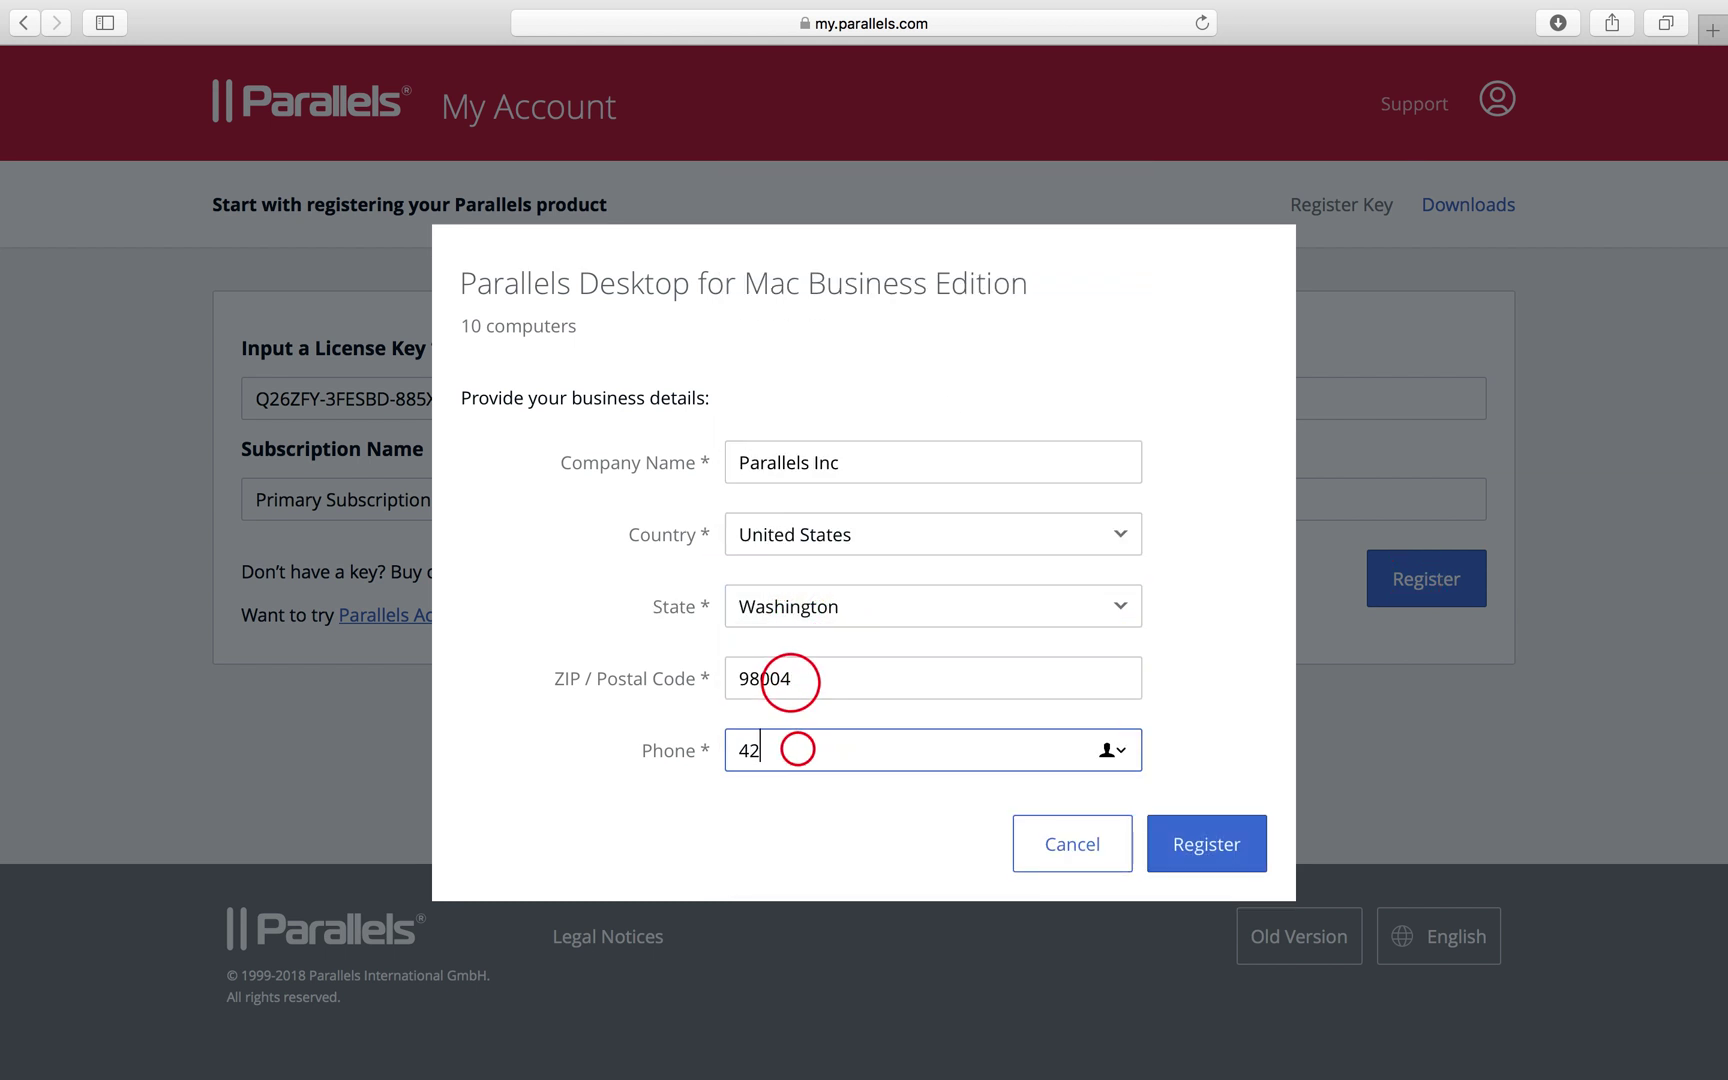
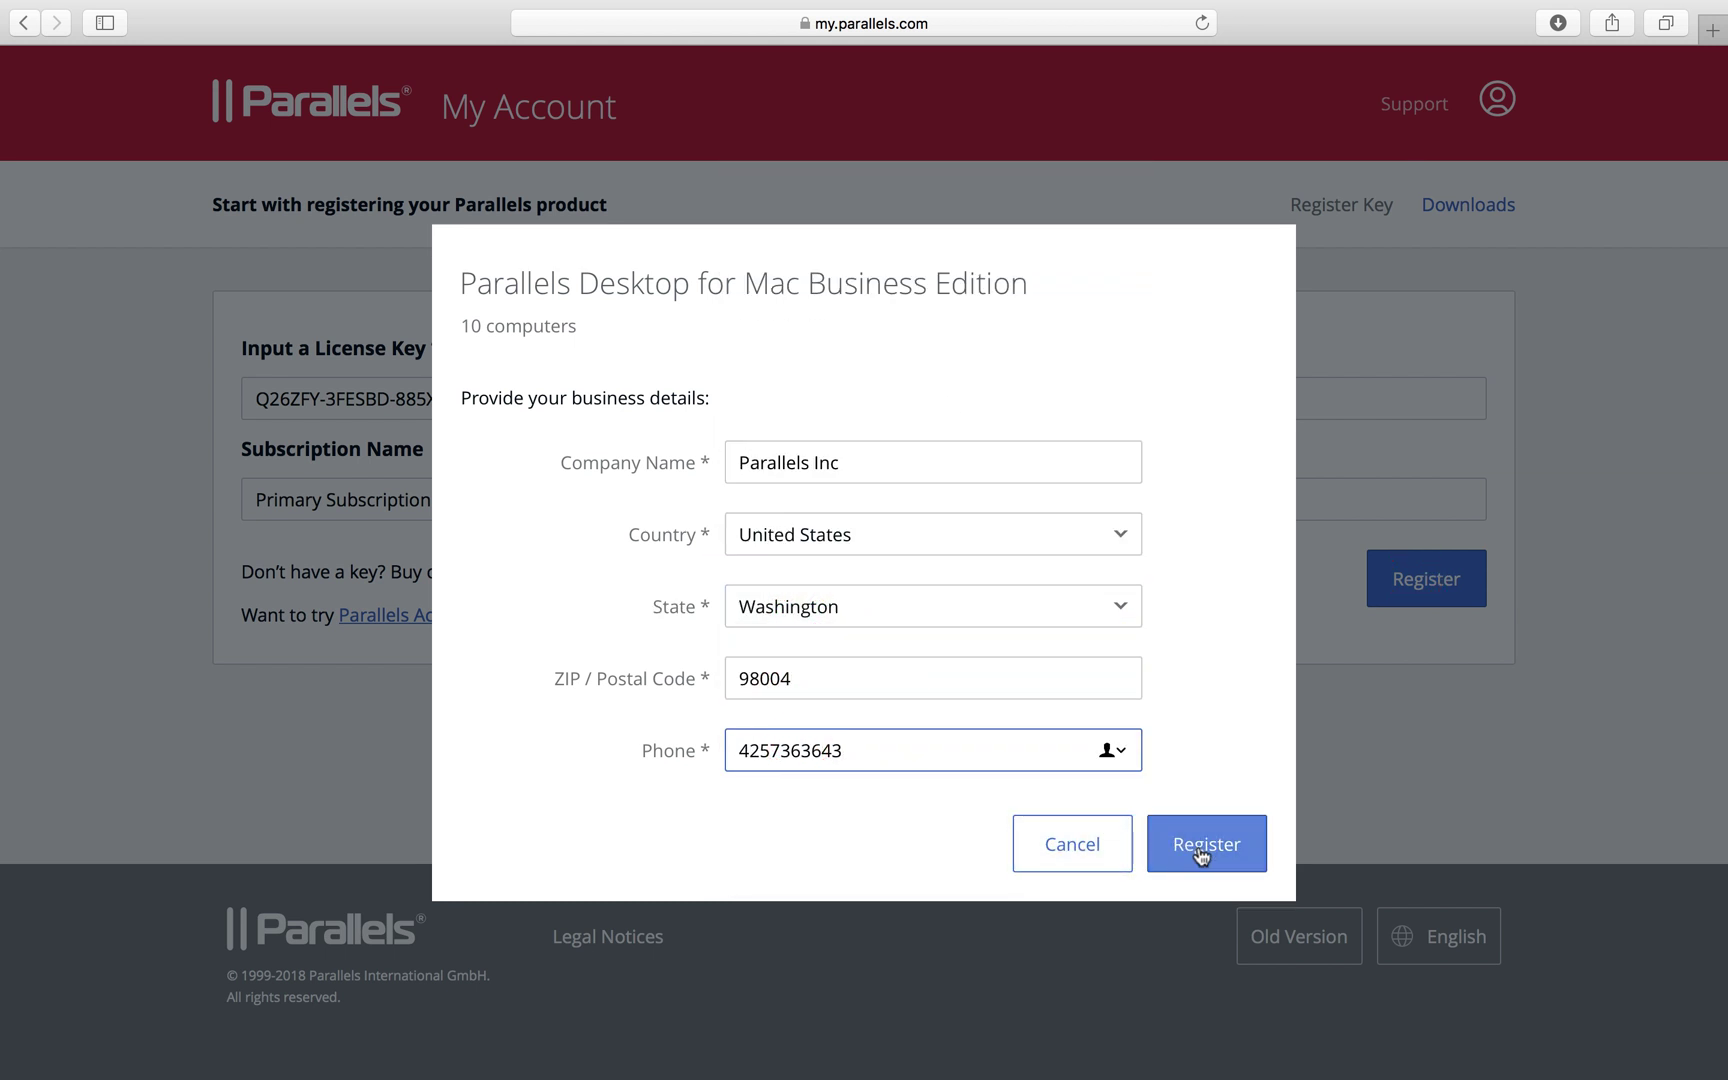
click(1203, 848)
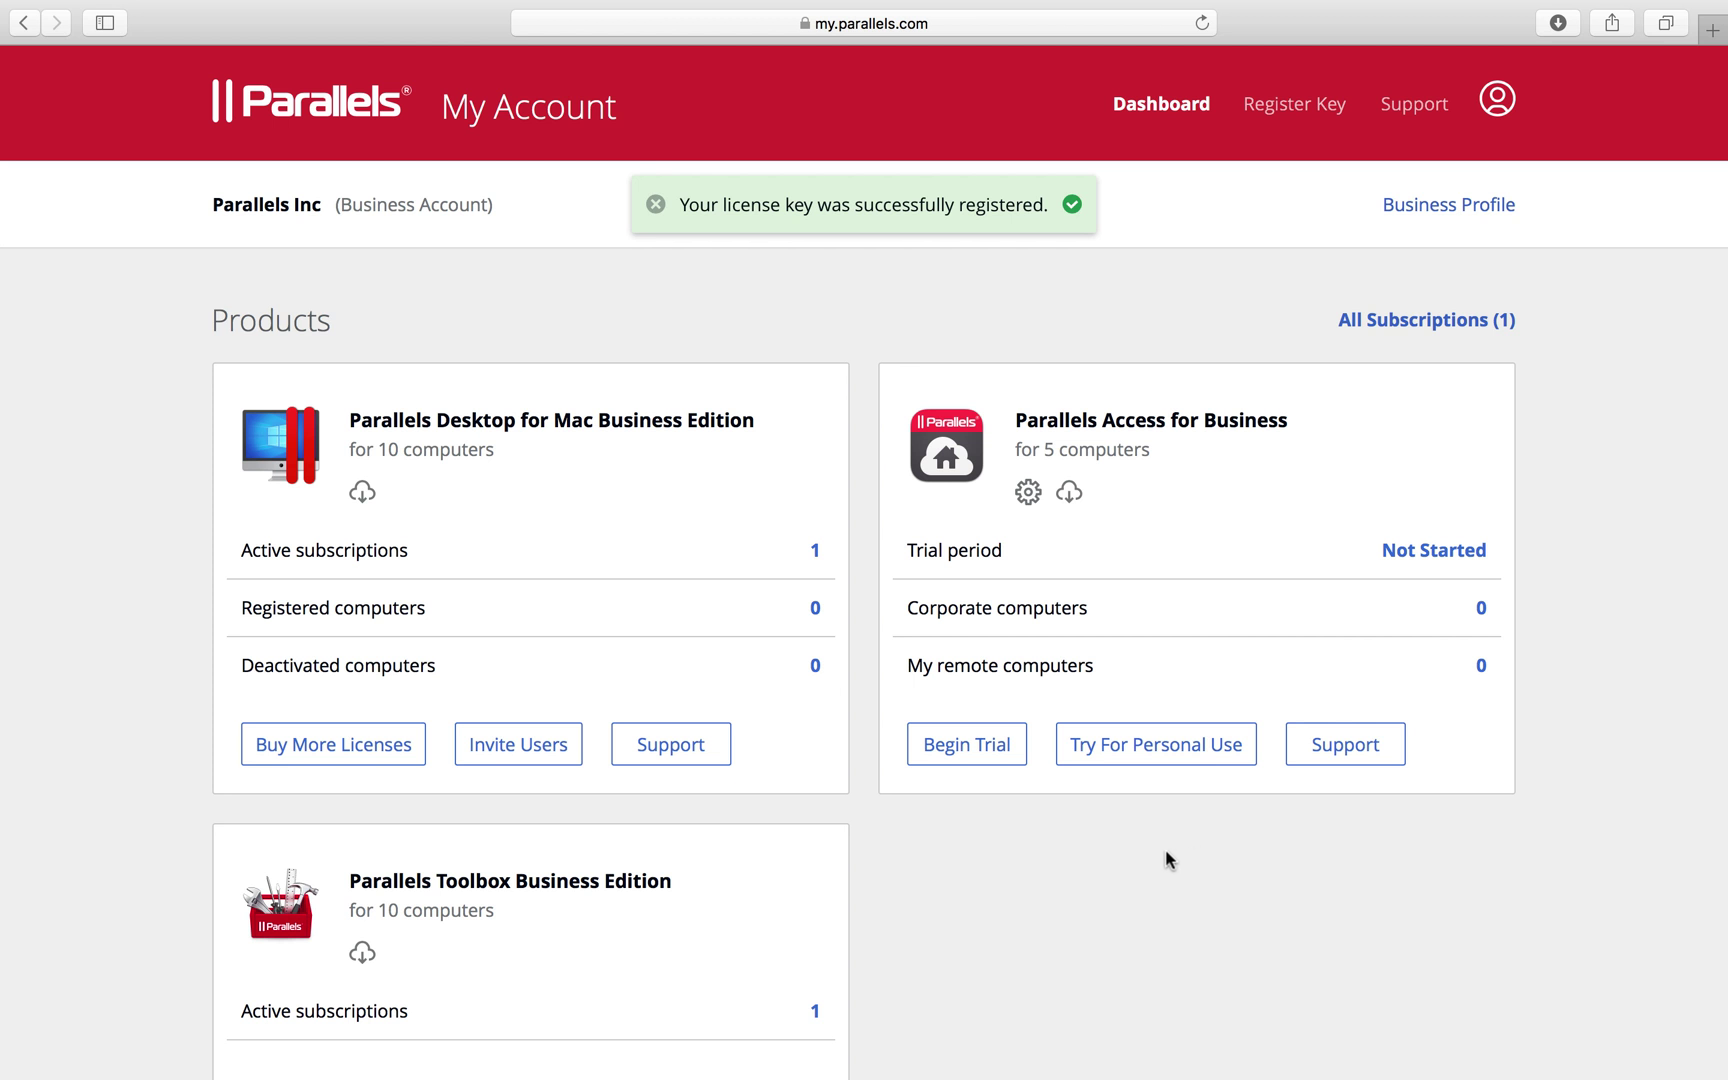
Open Primary Subscription from active subscriptions and select its key in the License Keys table
click(409, 553)
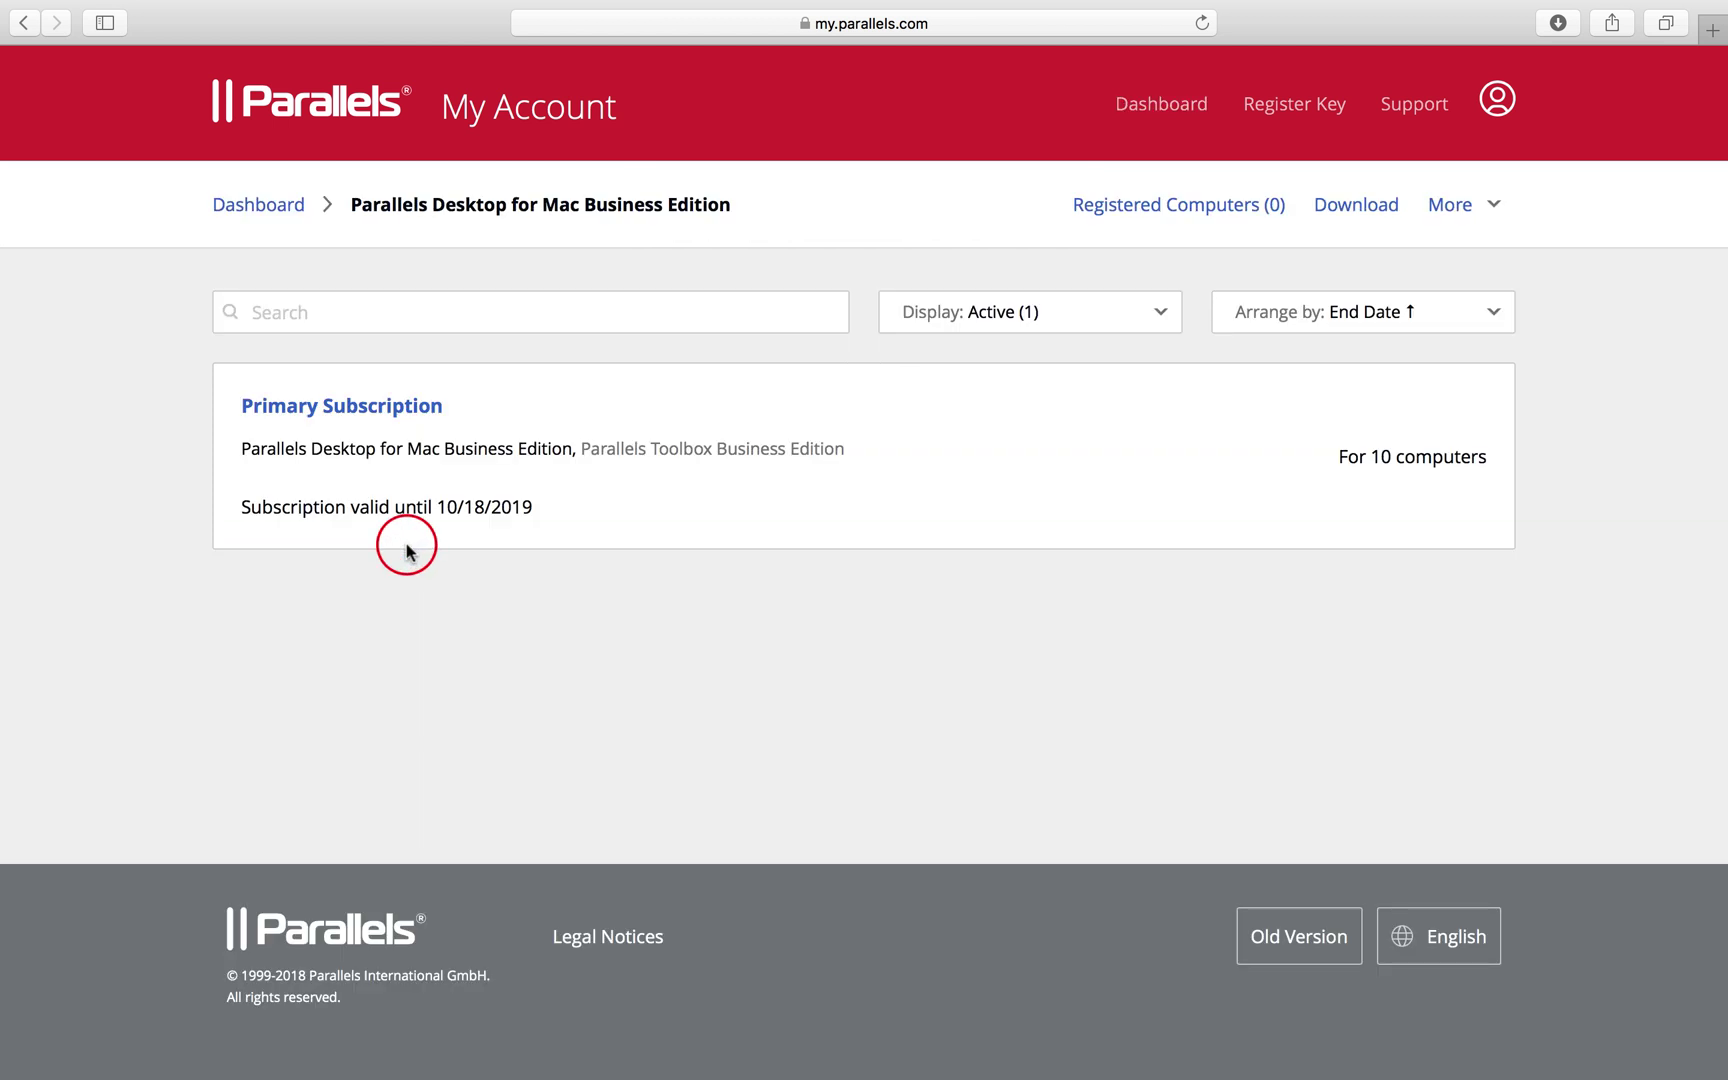
click(333, 410)
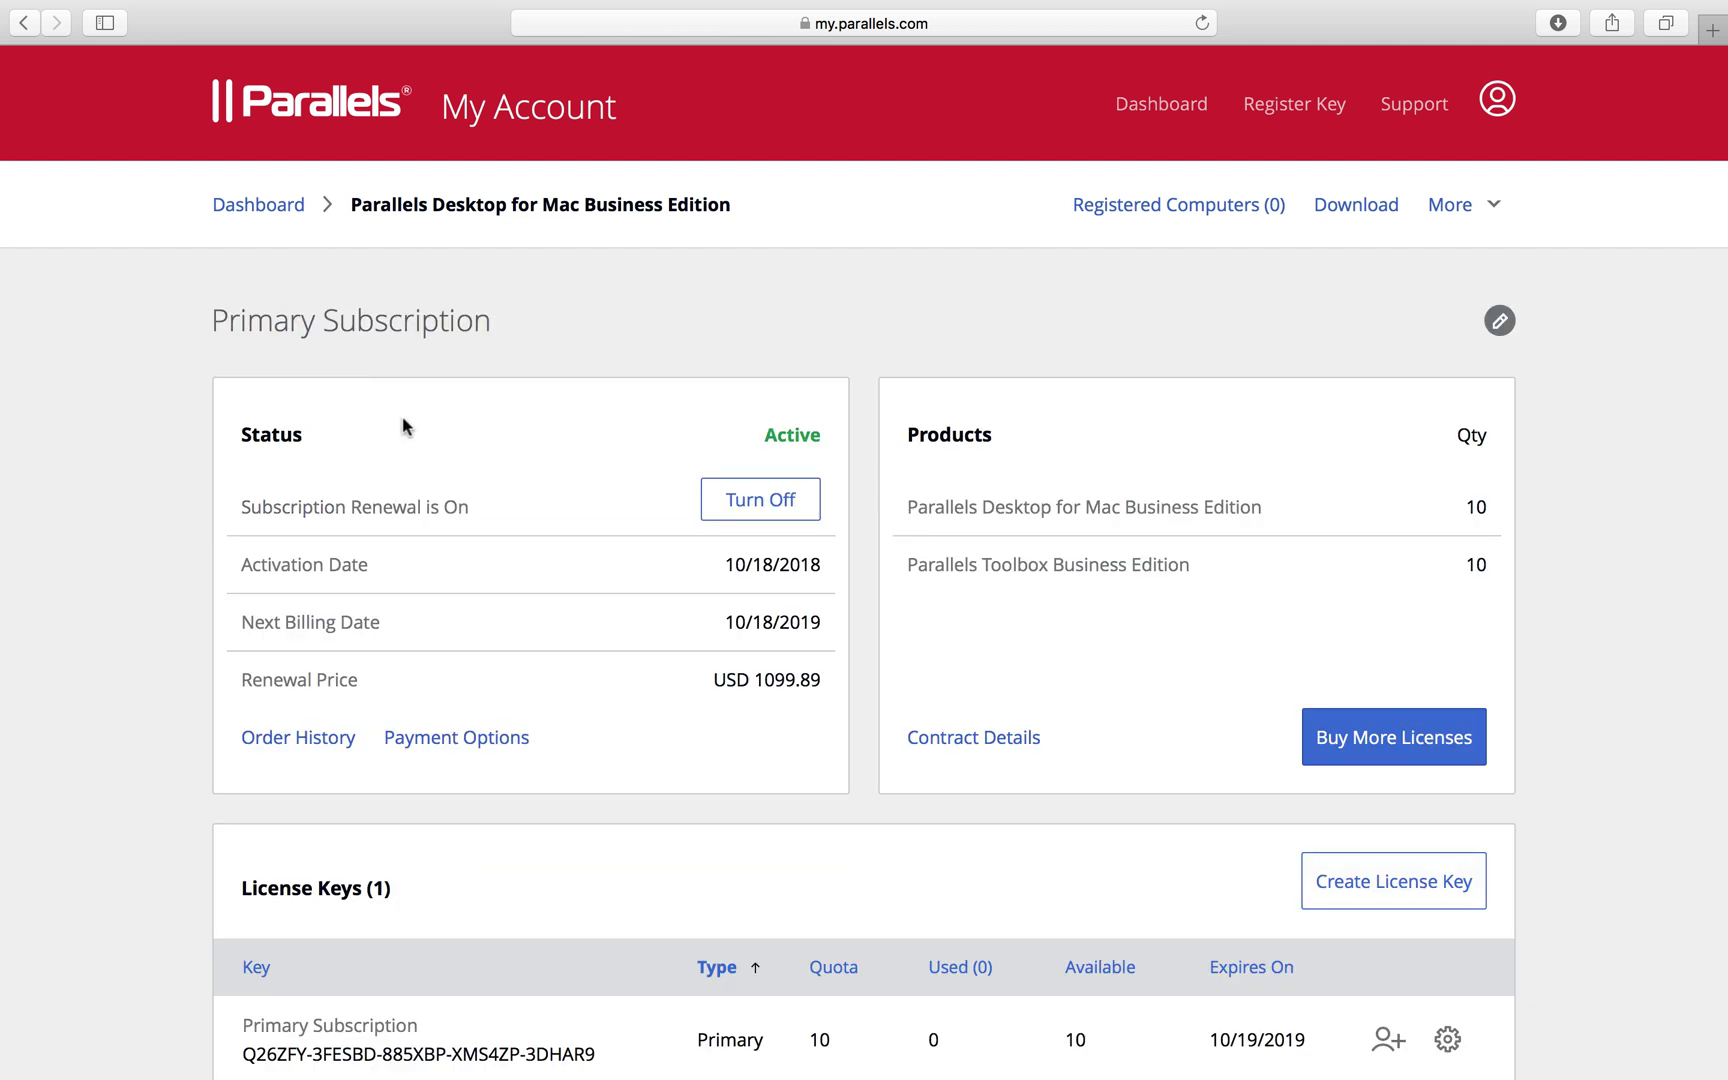
scroll(539, 581, down, 5)
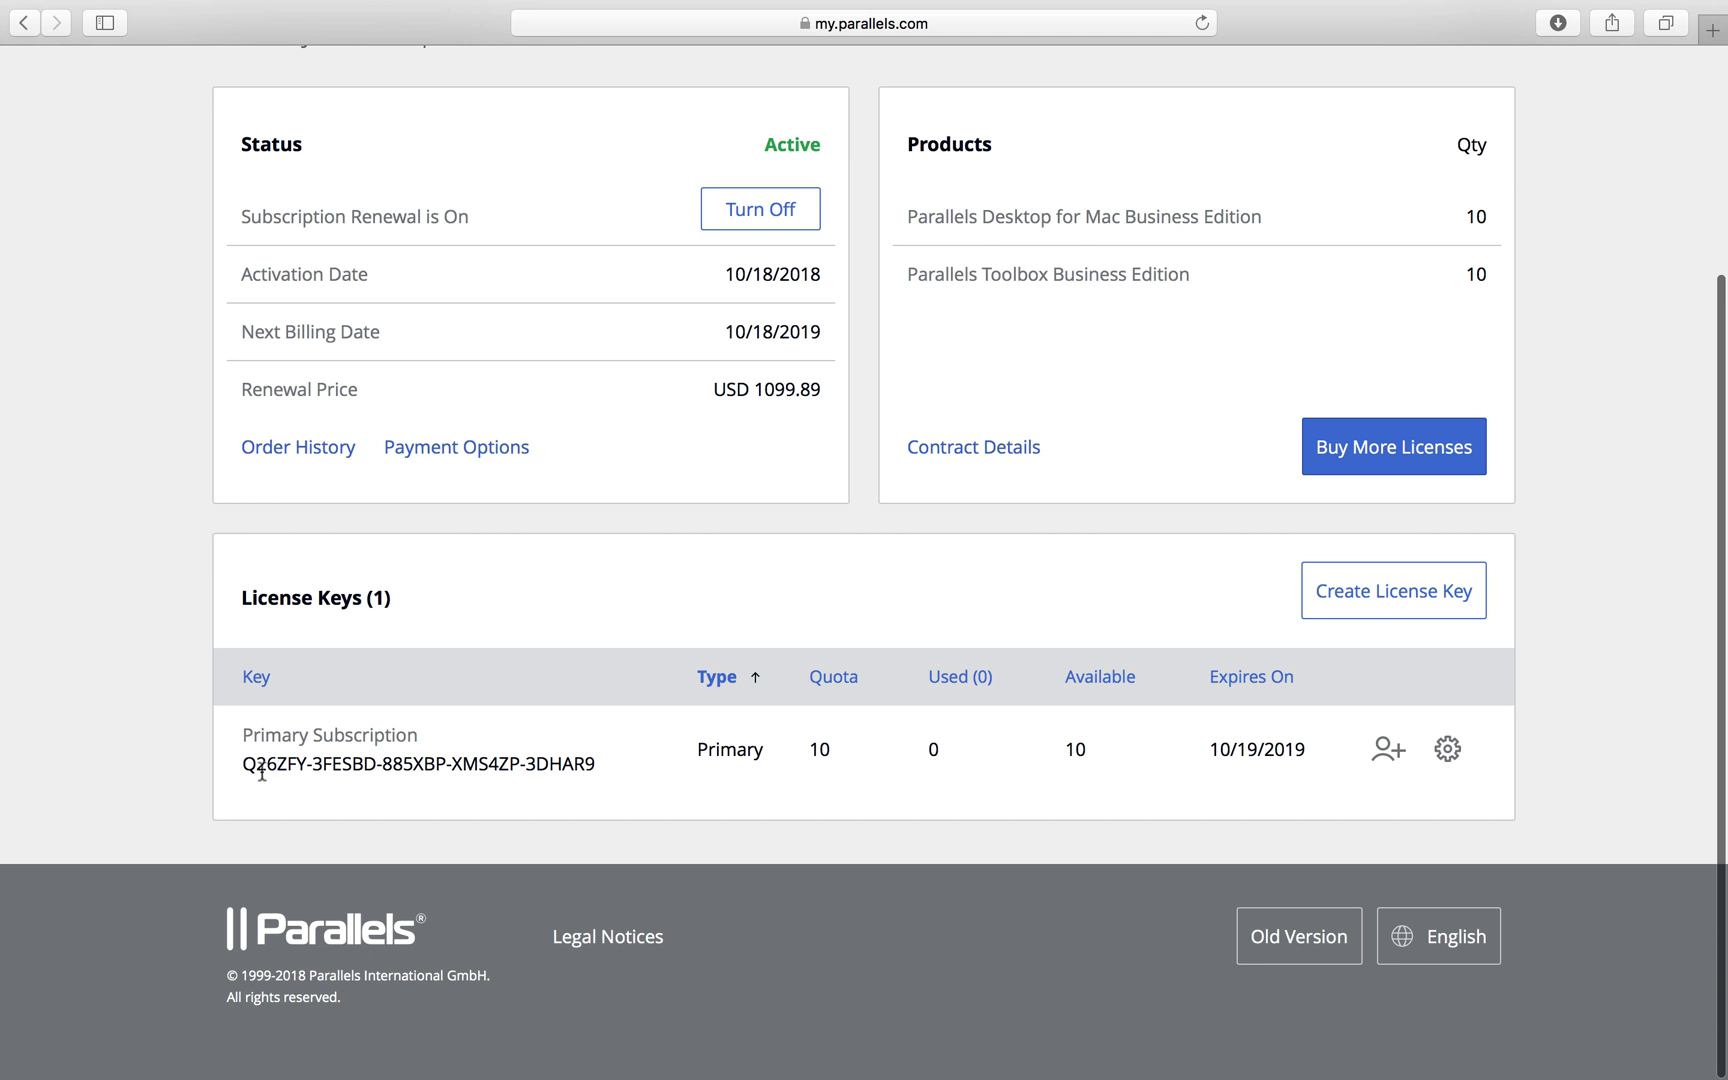
drag(246, 766, 600, 766)
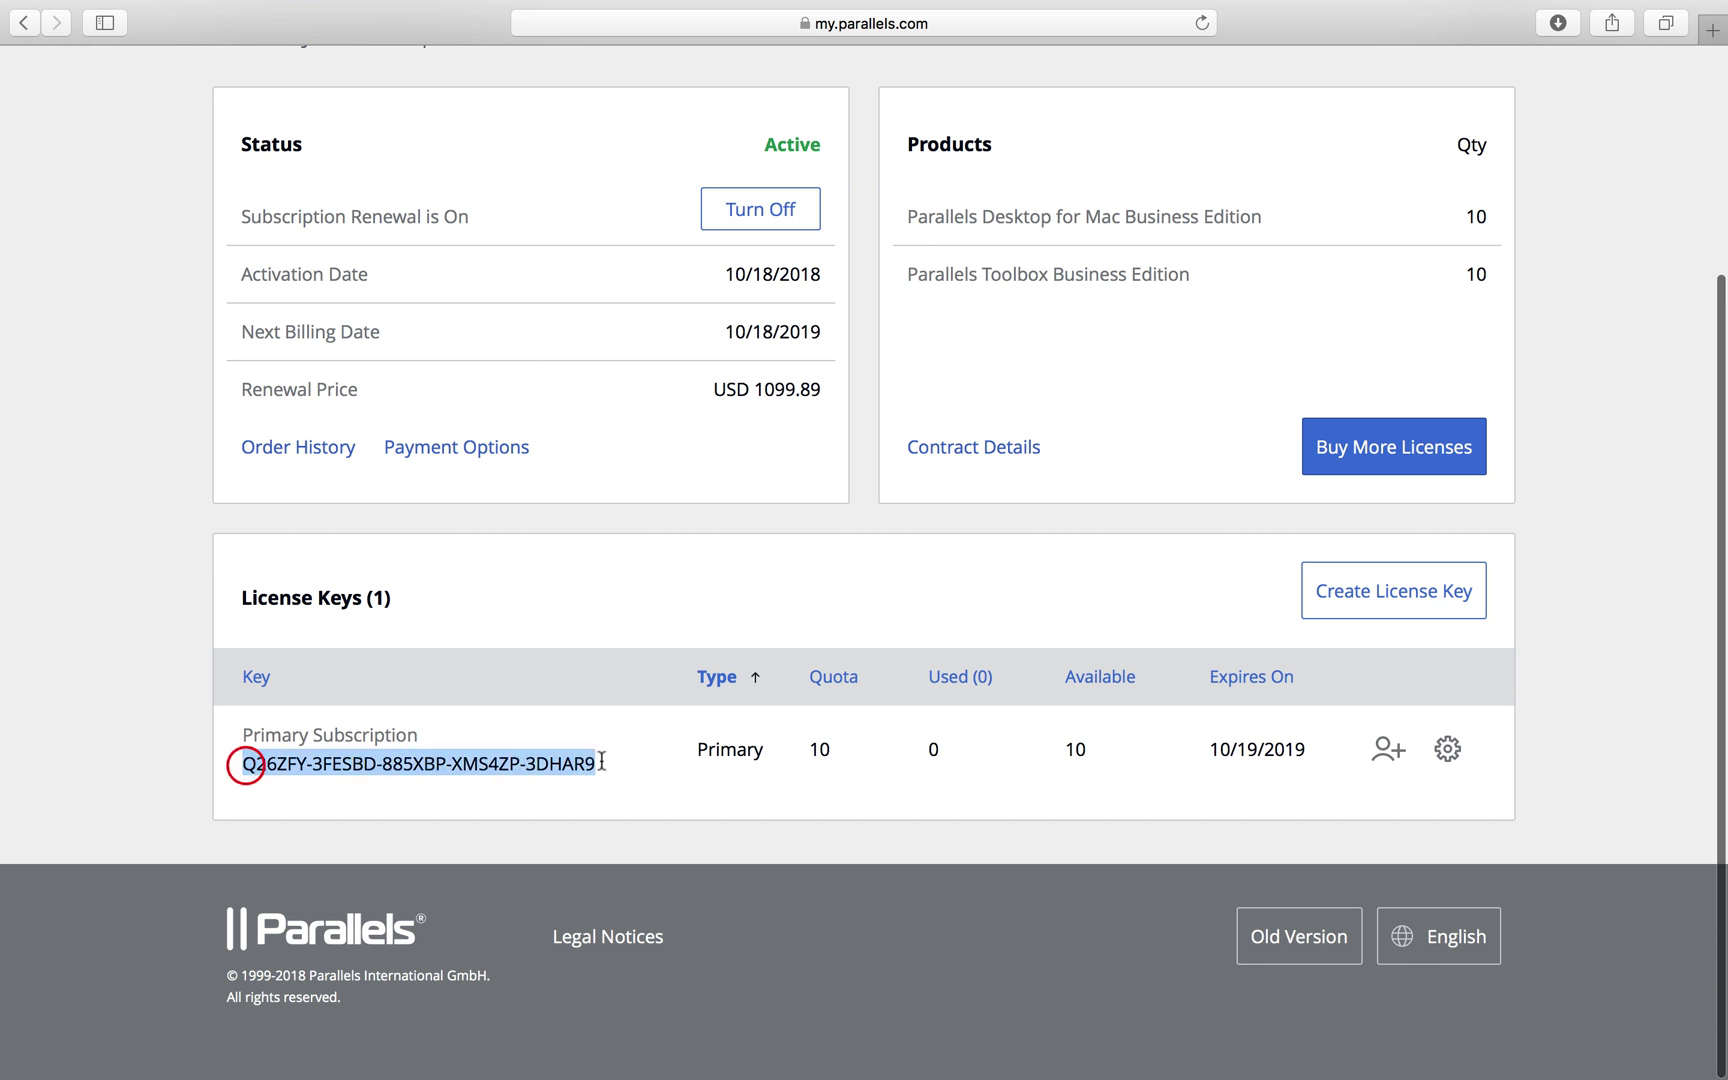
click(556, 737)
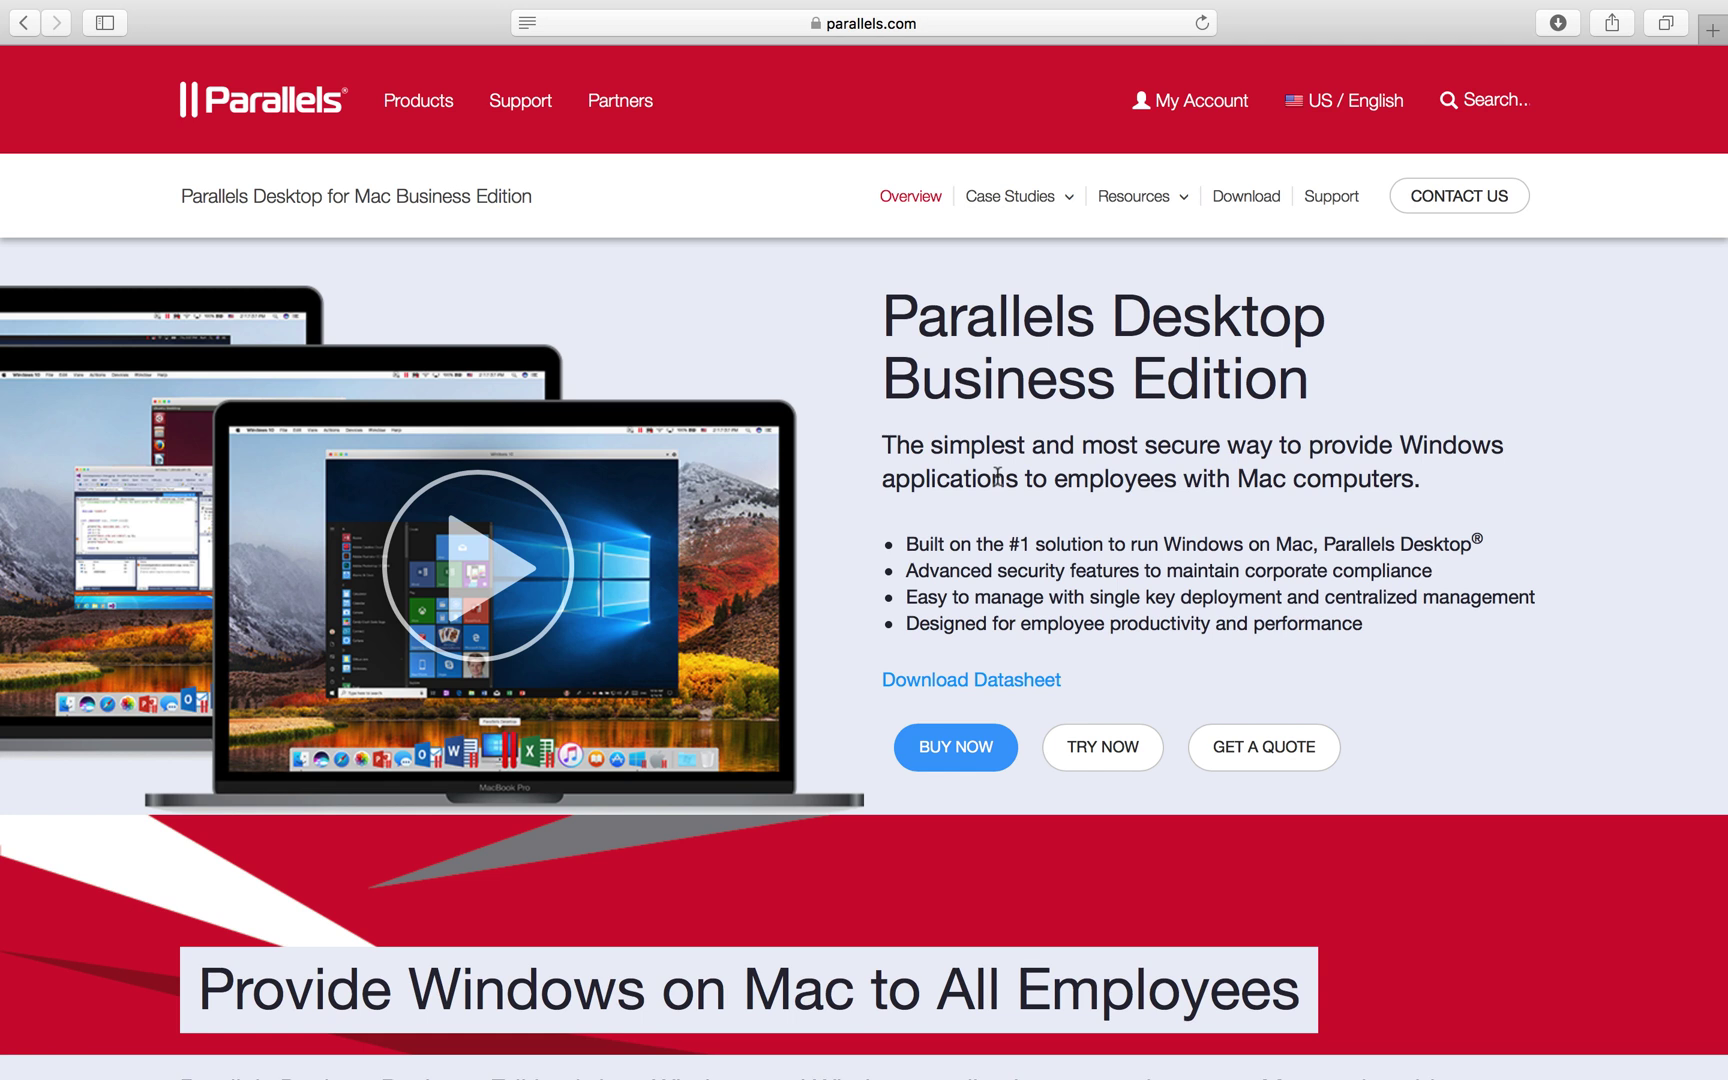
Sign in to My Account with the account e-mail and password, keeping me signed in
click(1178, 110)
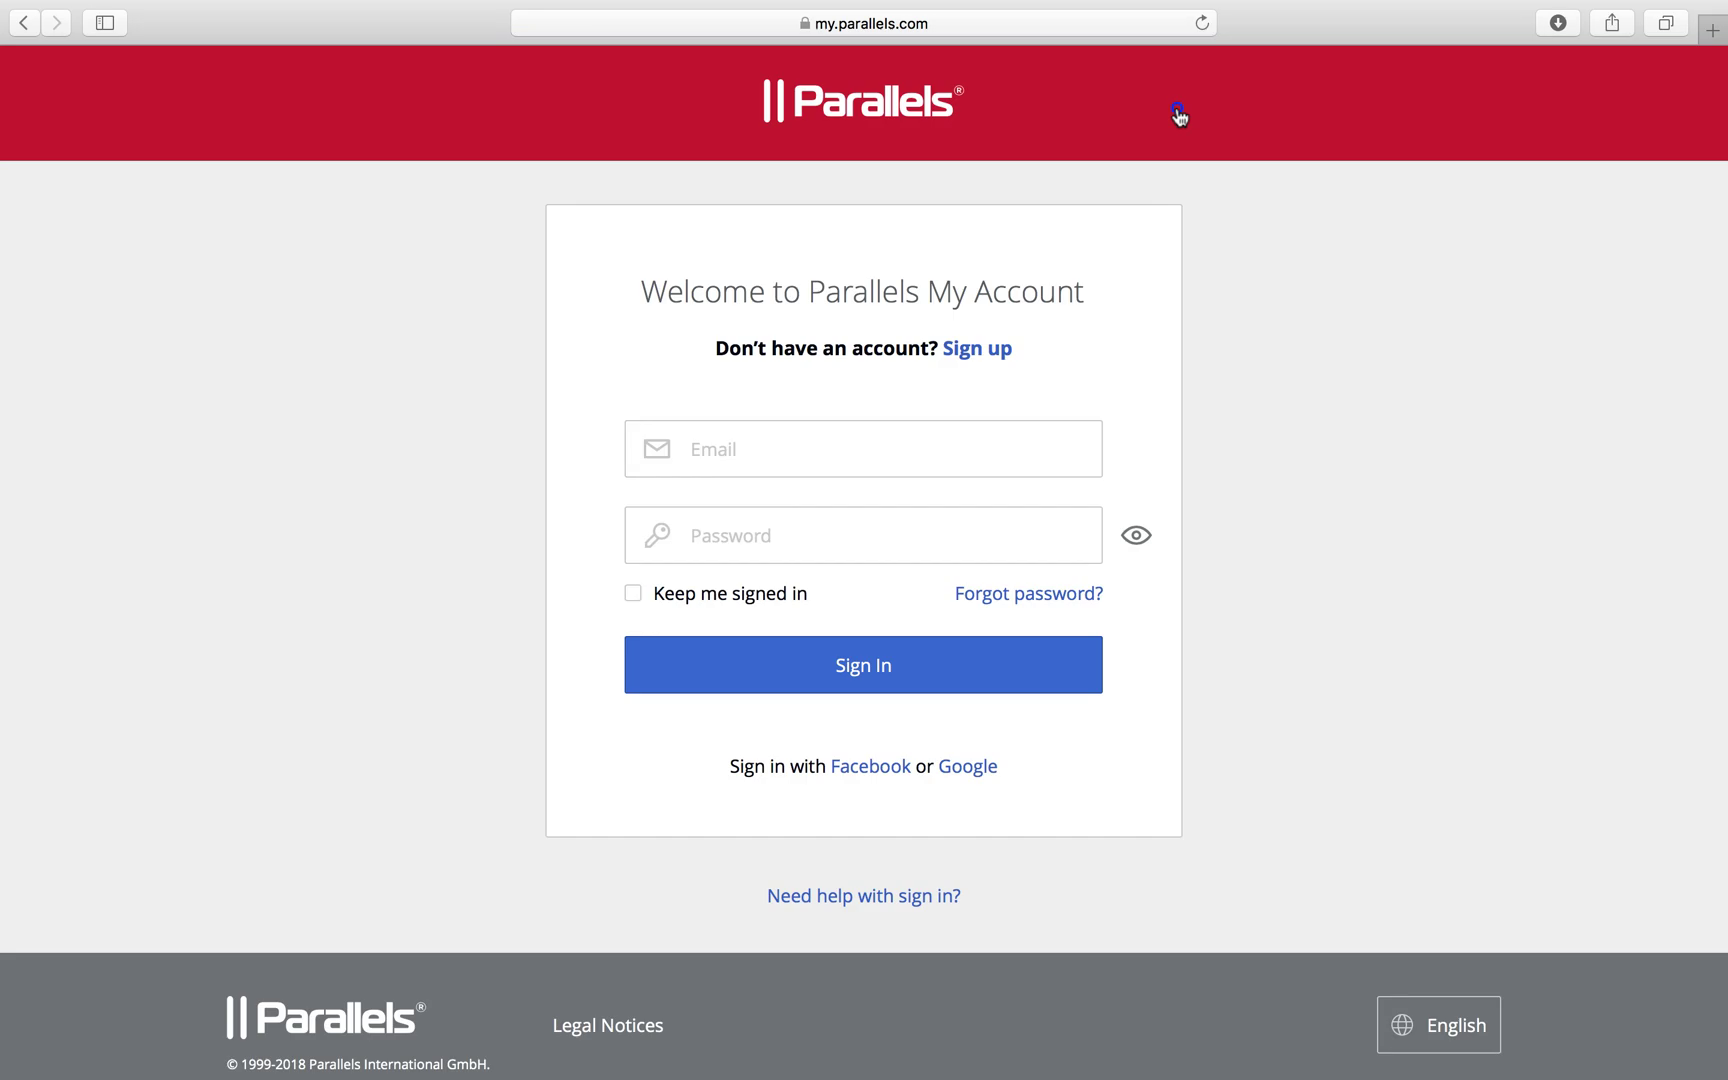
click(910, 434)
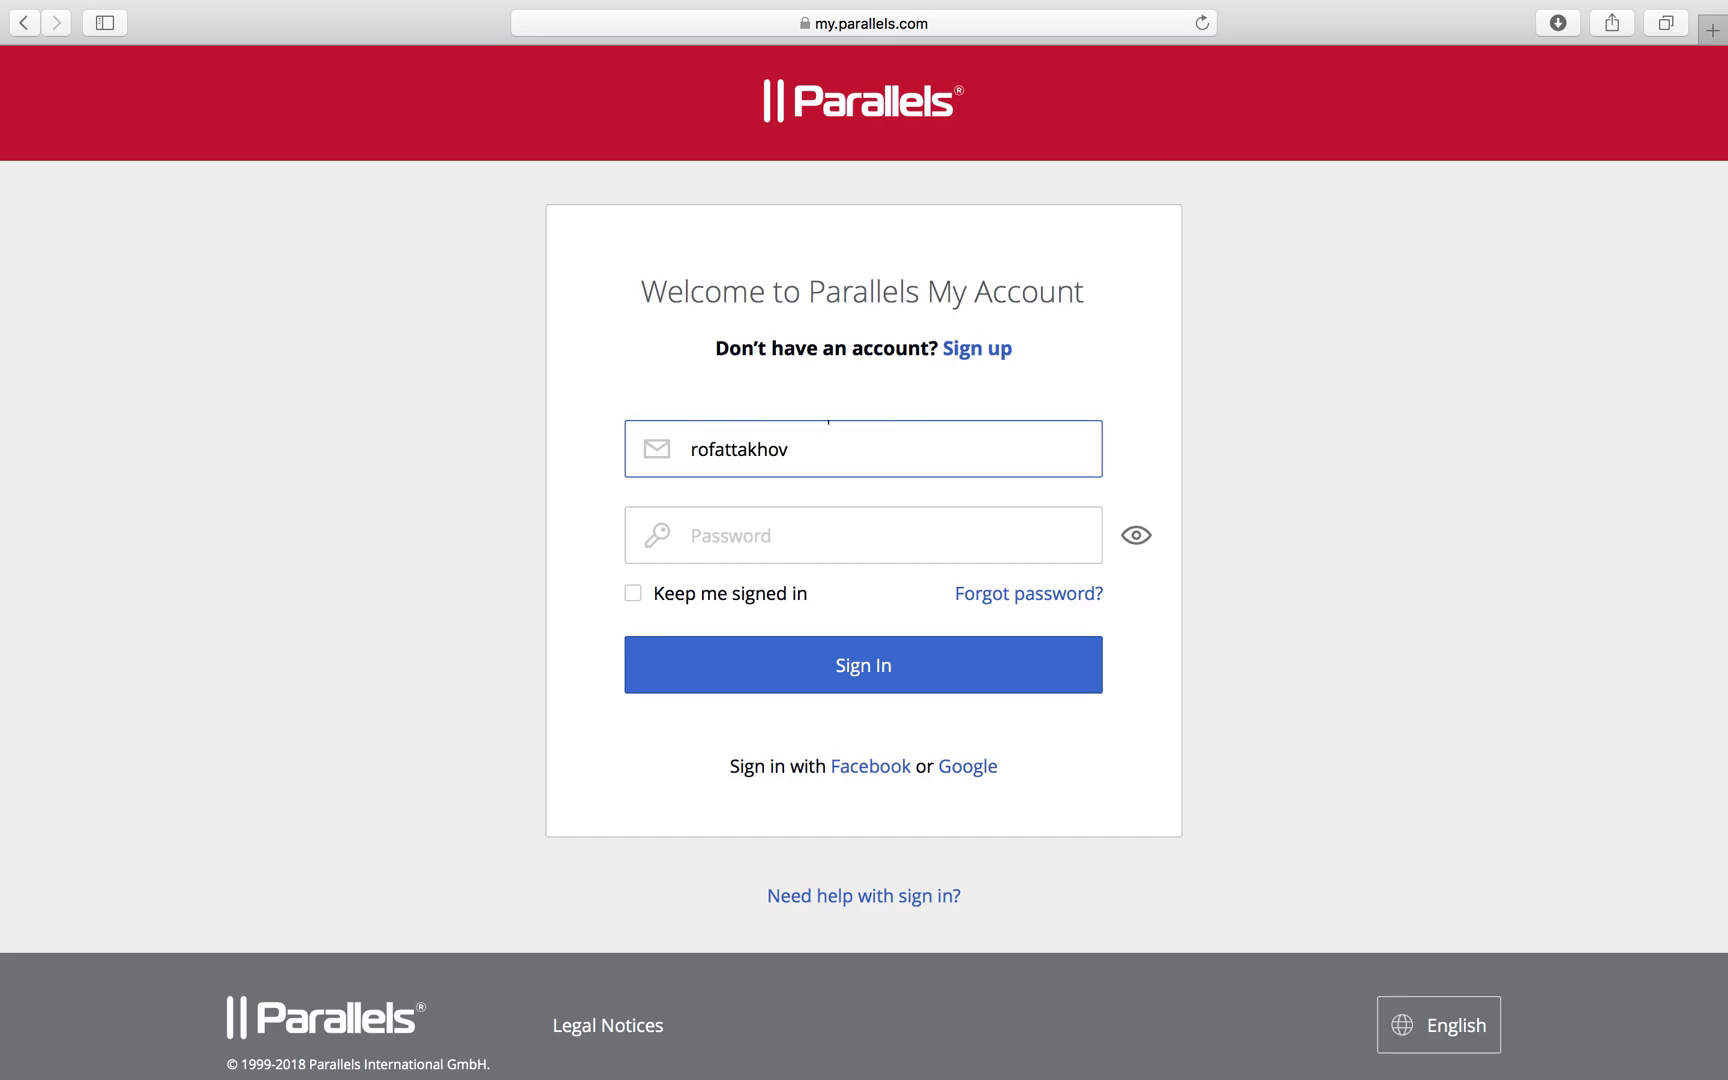
key(Tab)
text(••••••••)
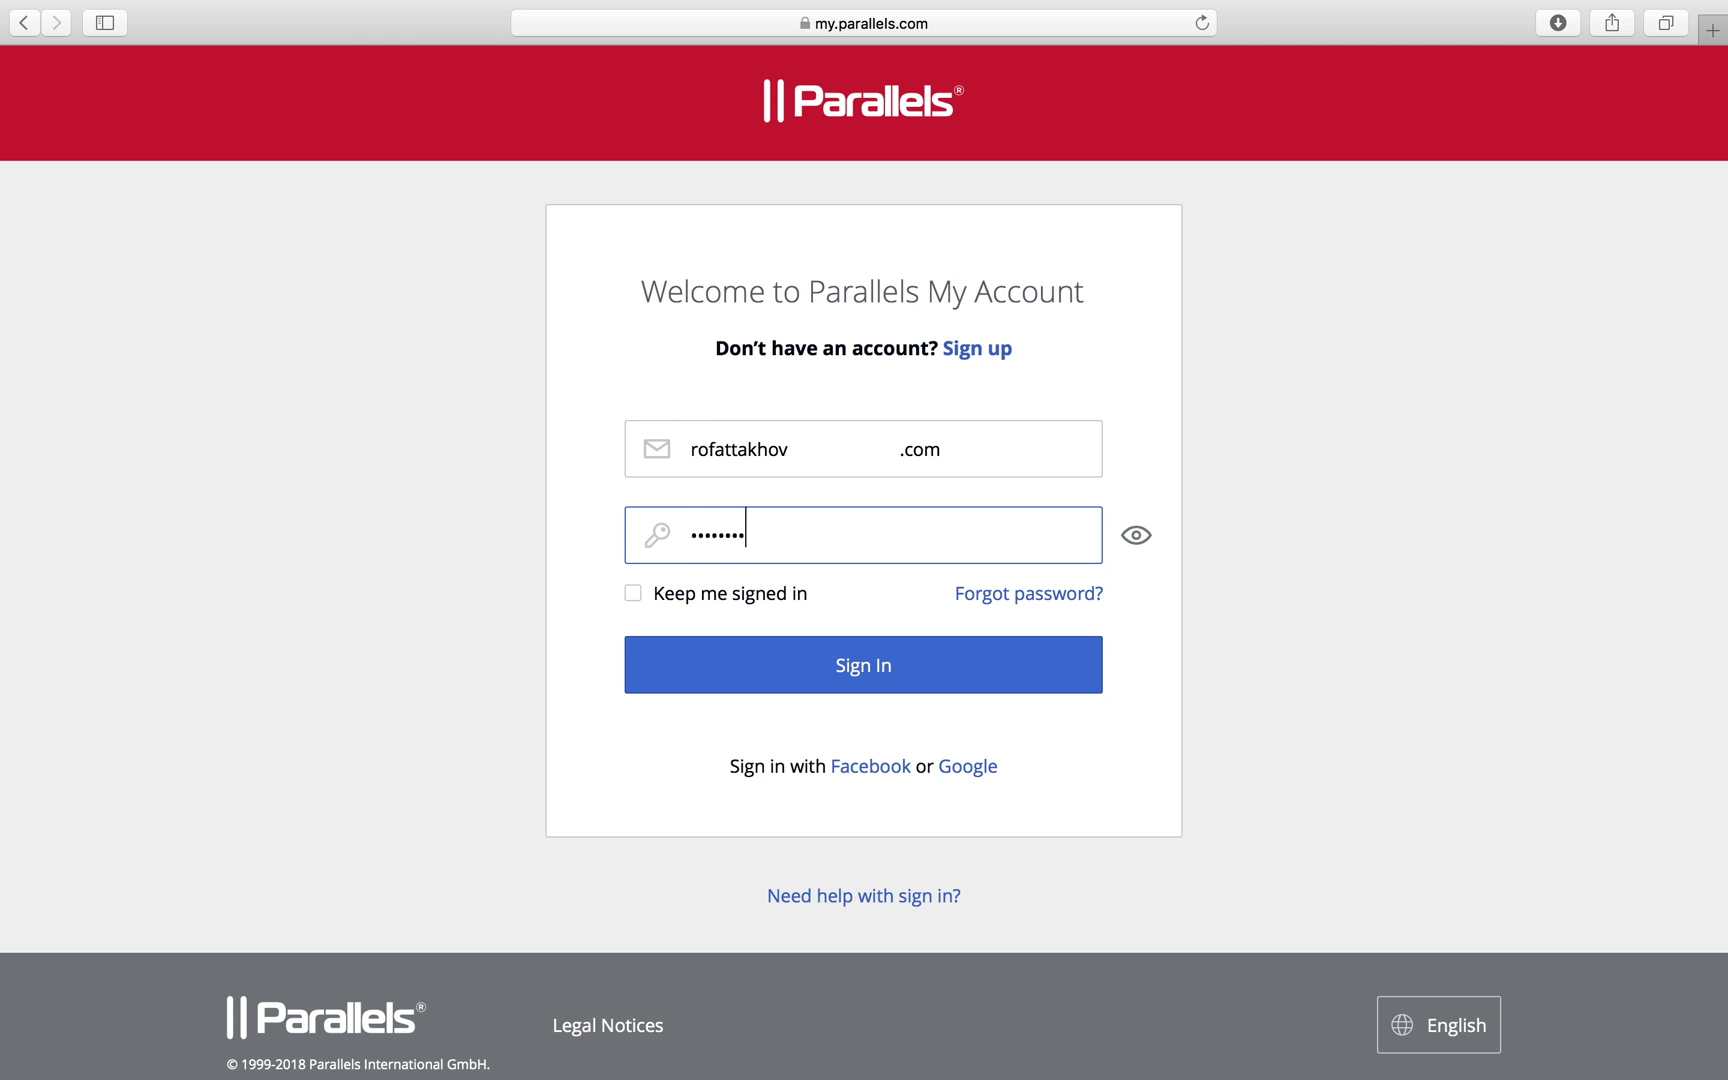
click(753, 588)
click(781, 662)
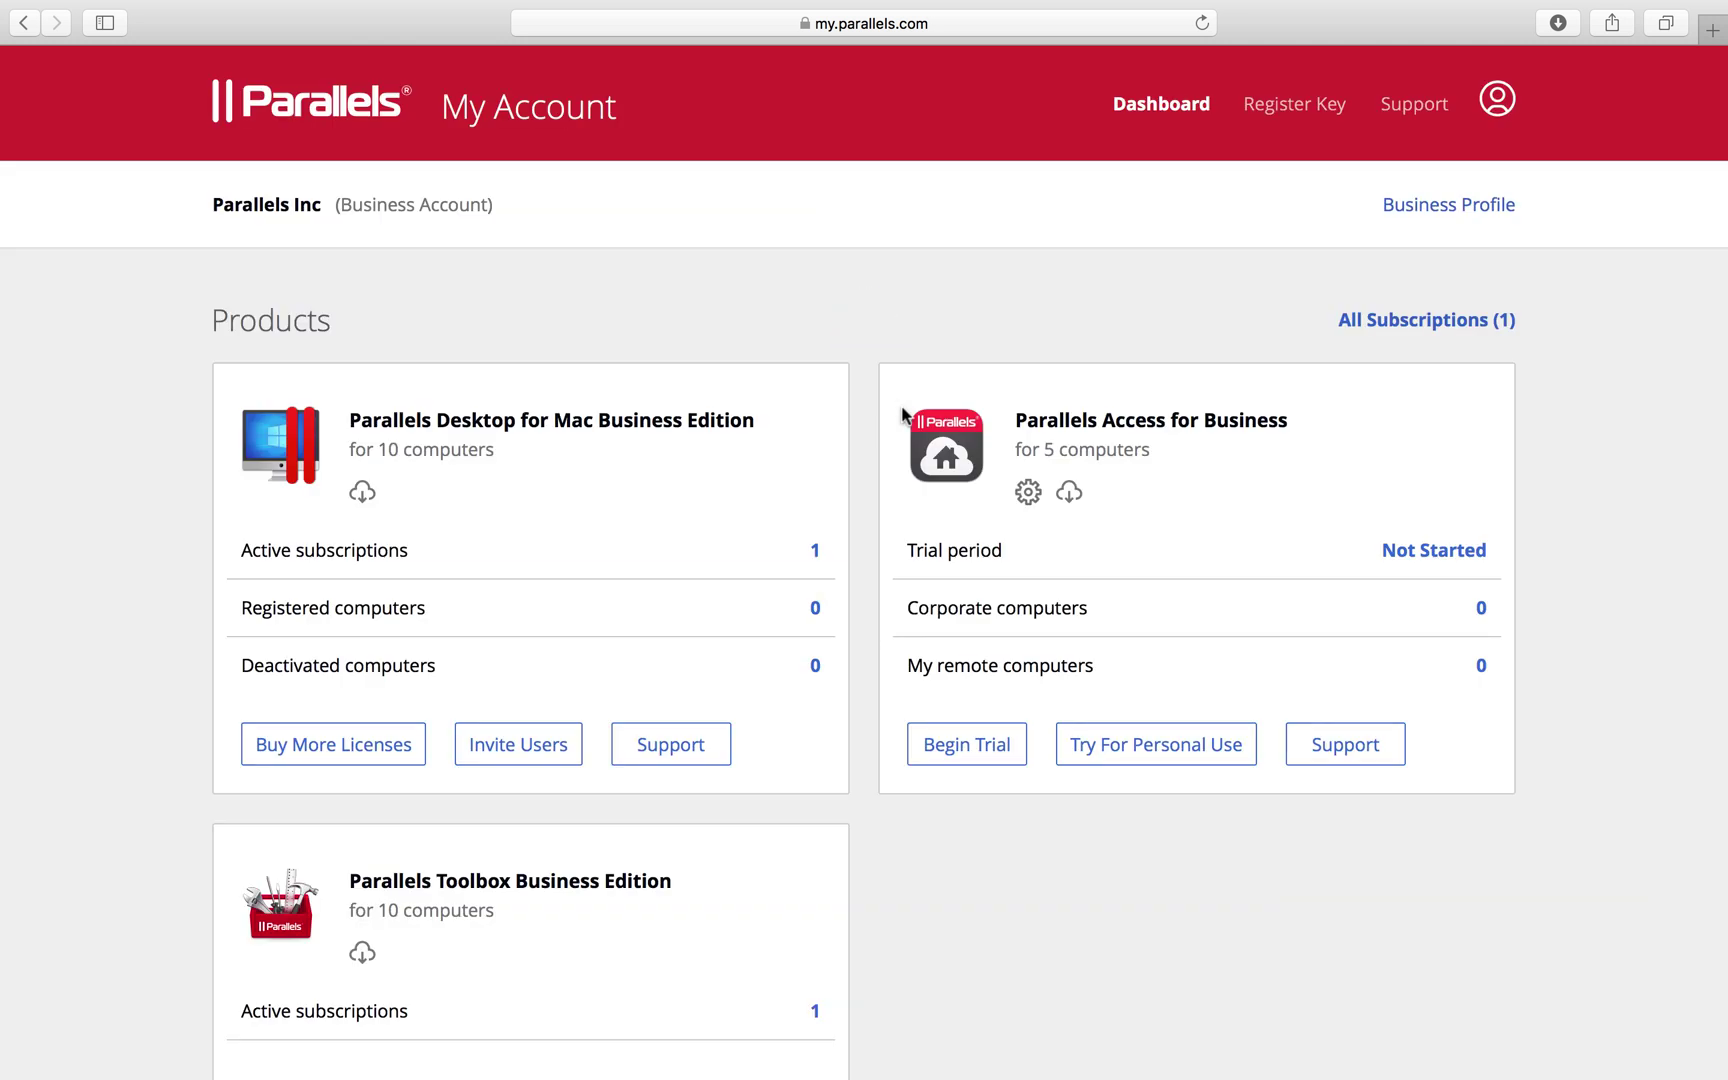
Open Primary Subscription from active subscriptions and scroll to its license keys
click(498, 551)
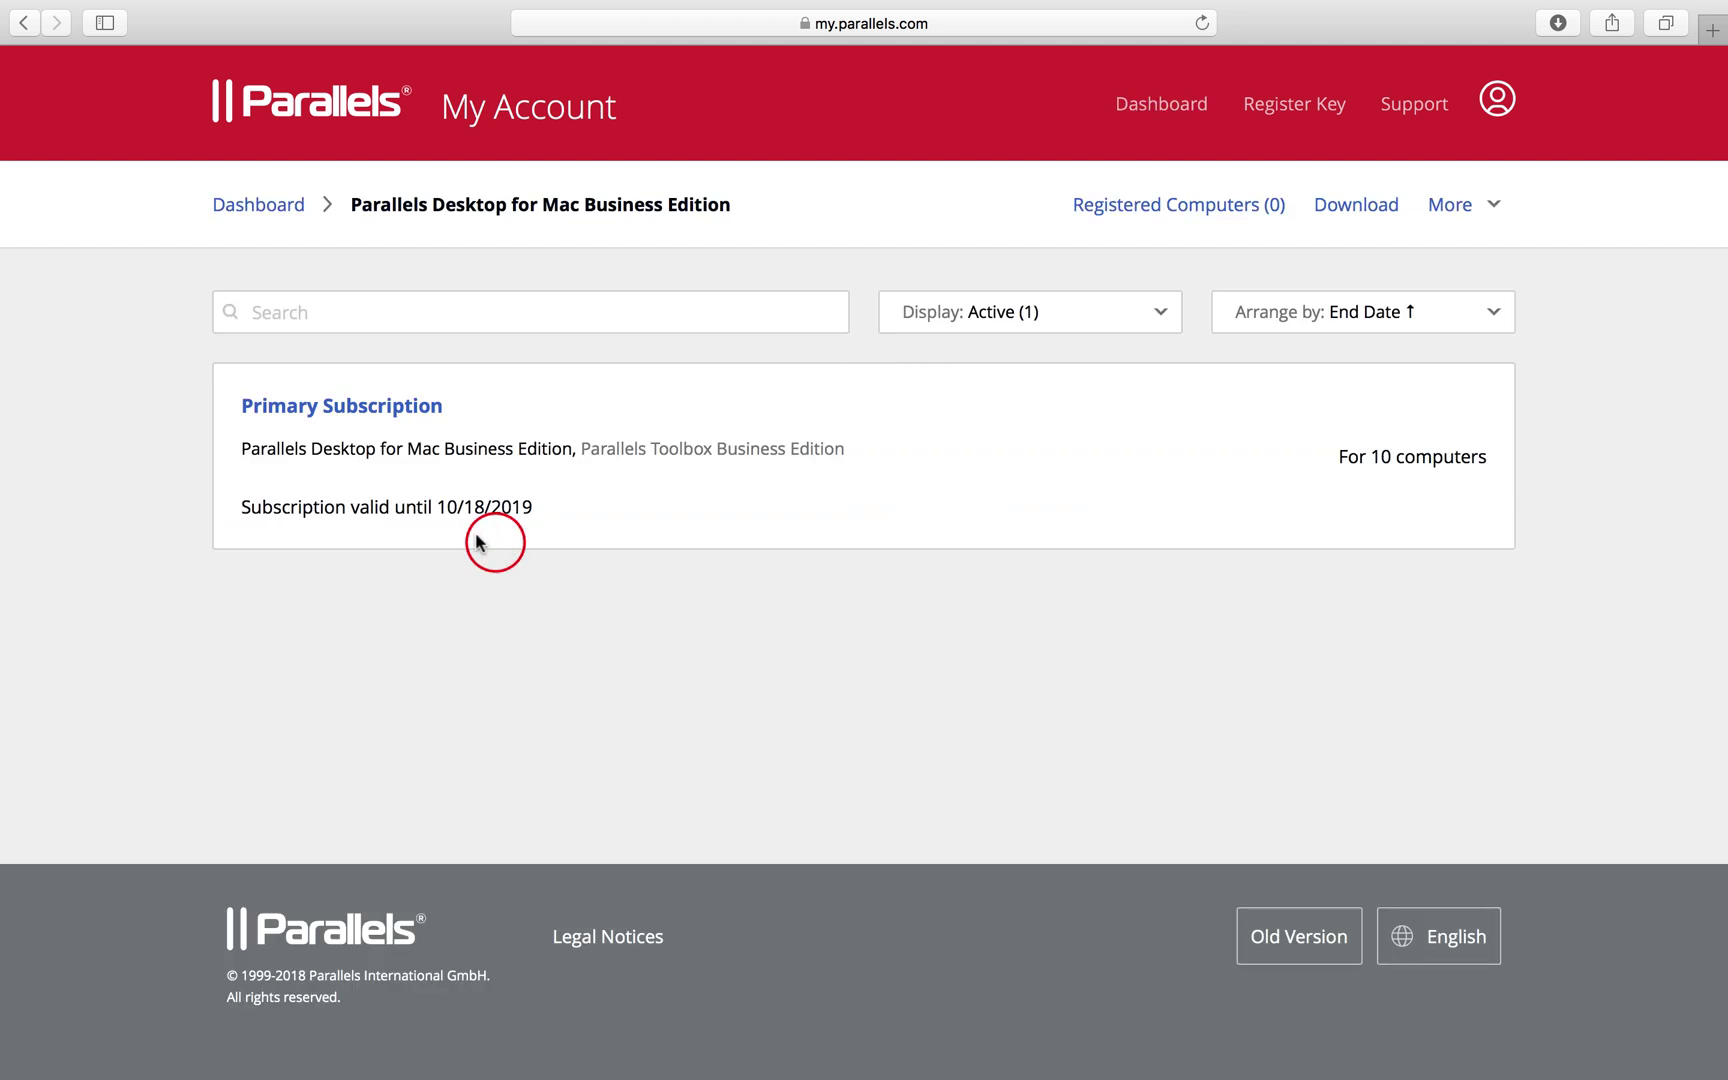
click(371, 414)
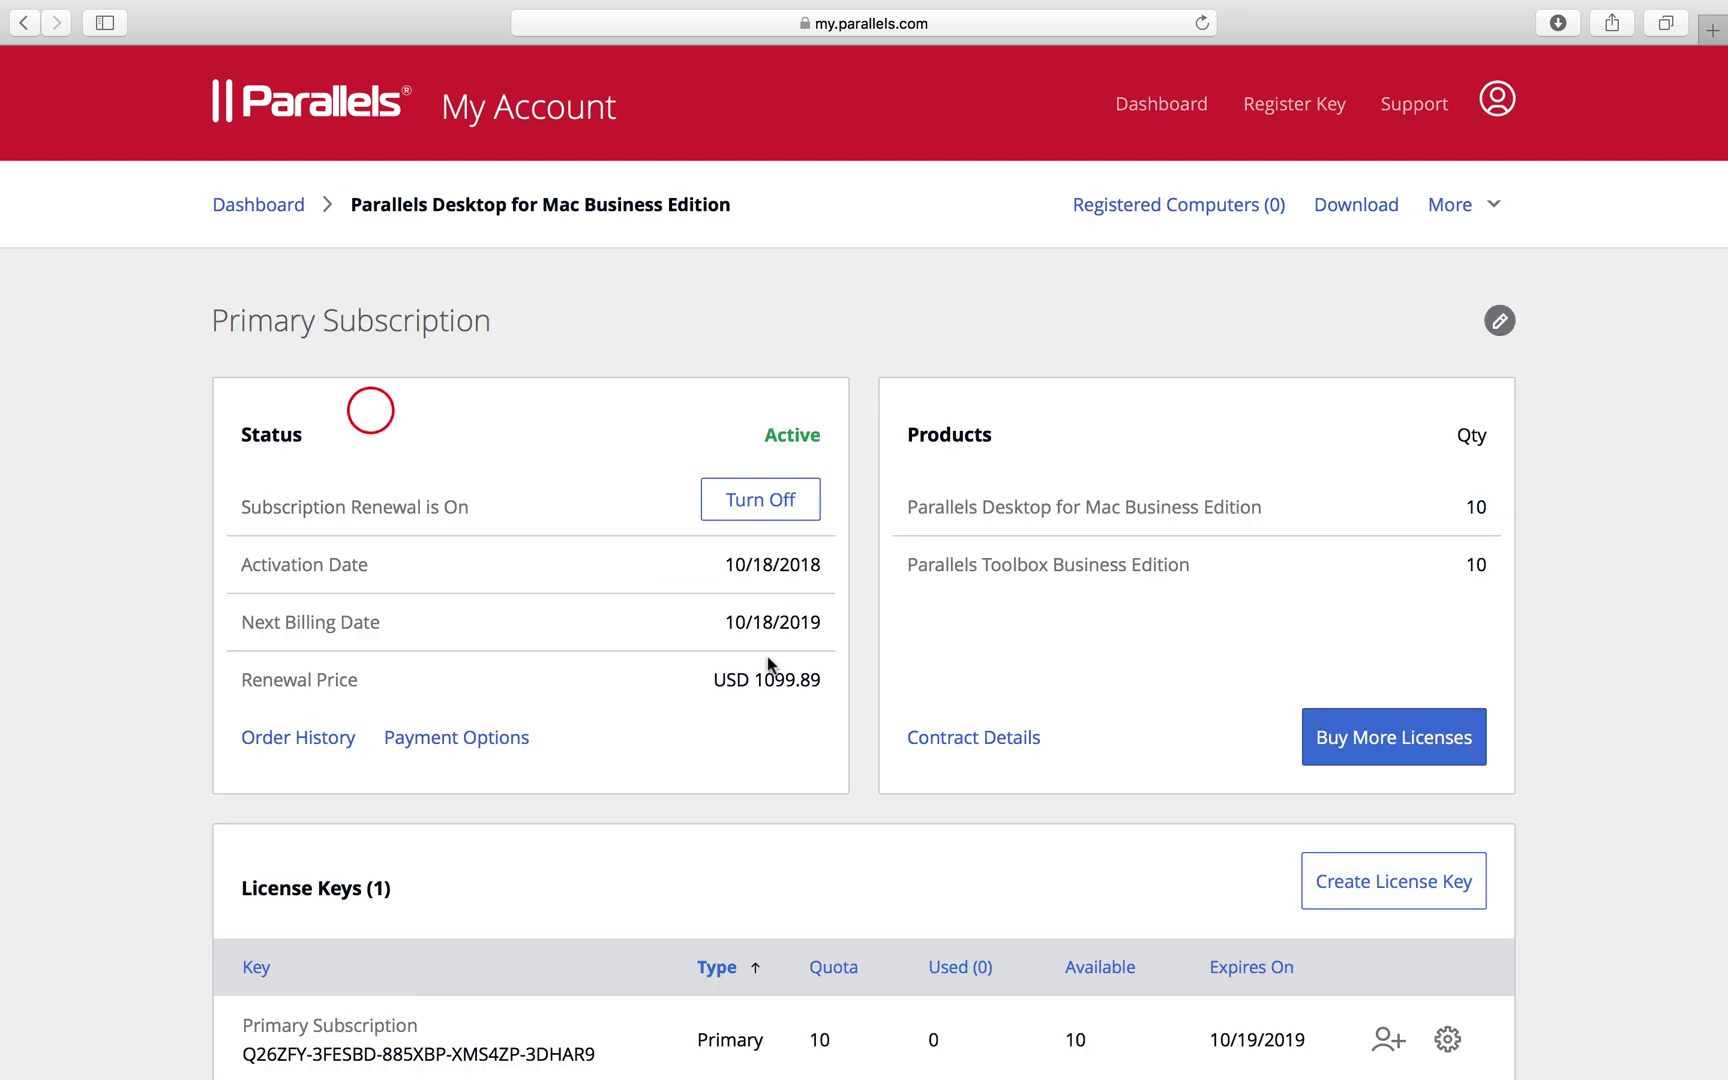
scroll(770, 665, down, 4)
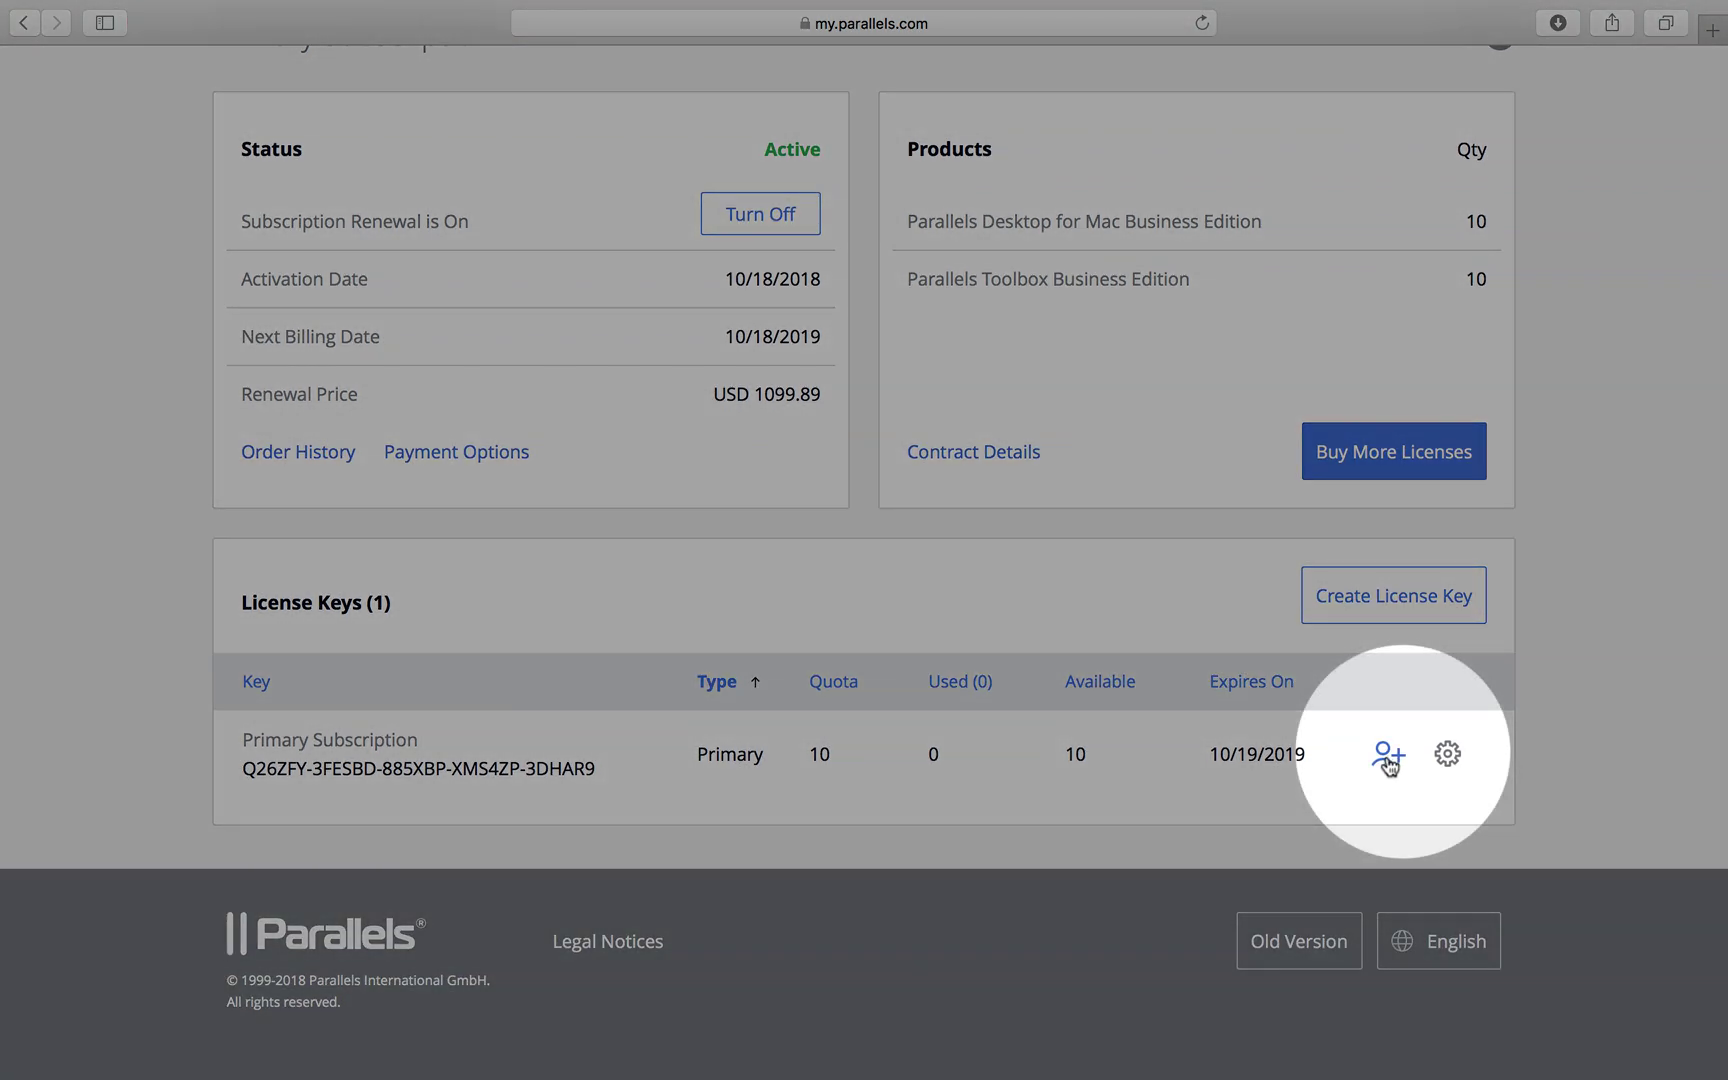
Start inviting users to the Primary Subscription key with English language and 7-day expiry
click(1389, 762)
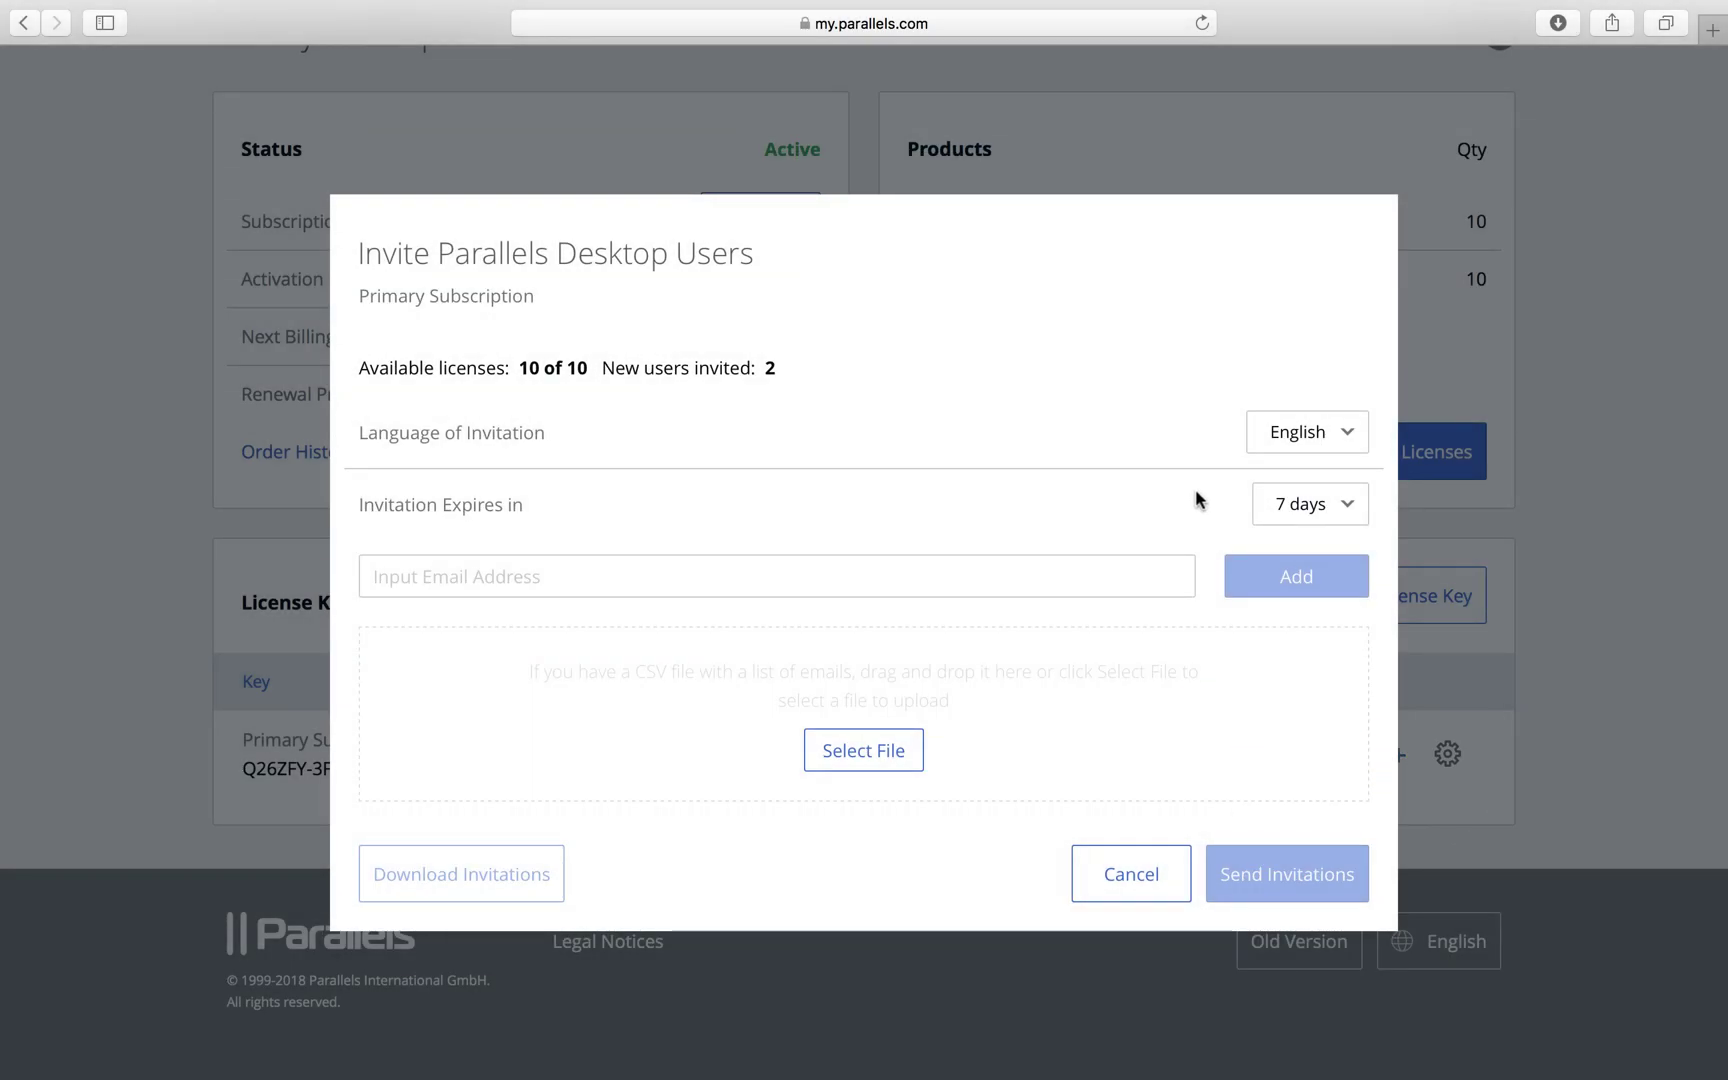
click(1281, 436)
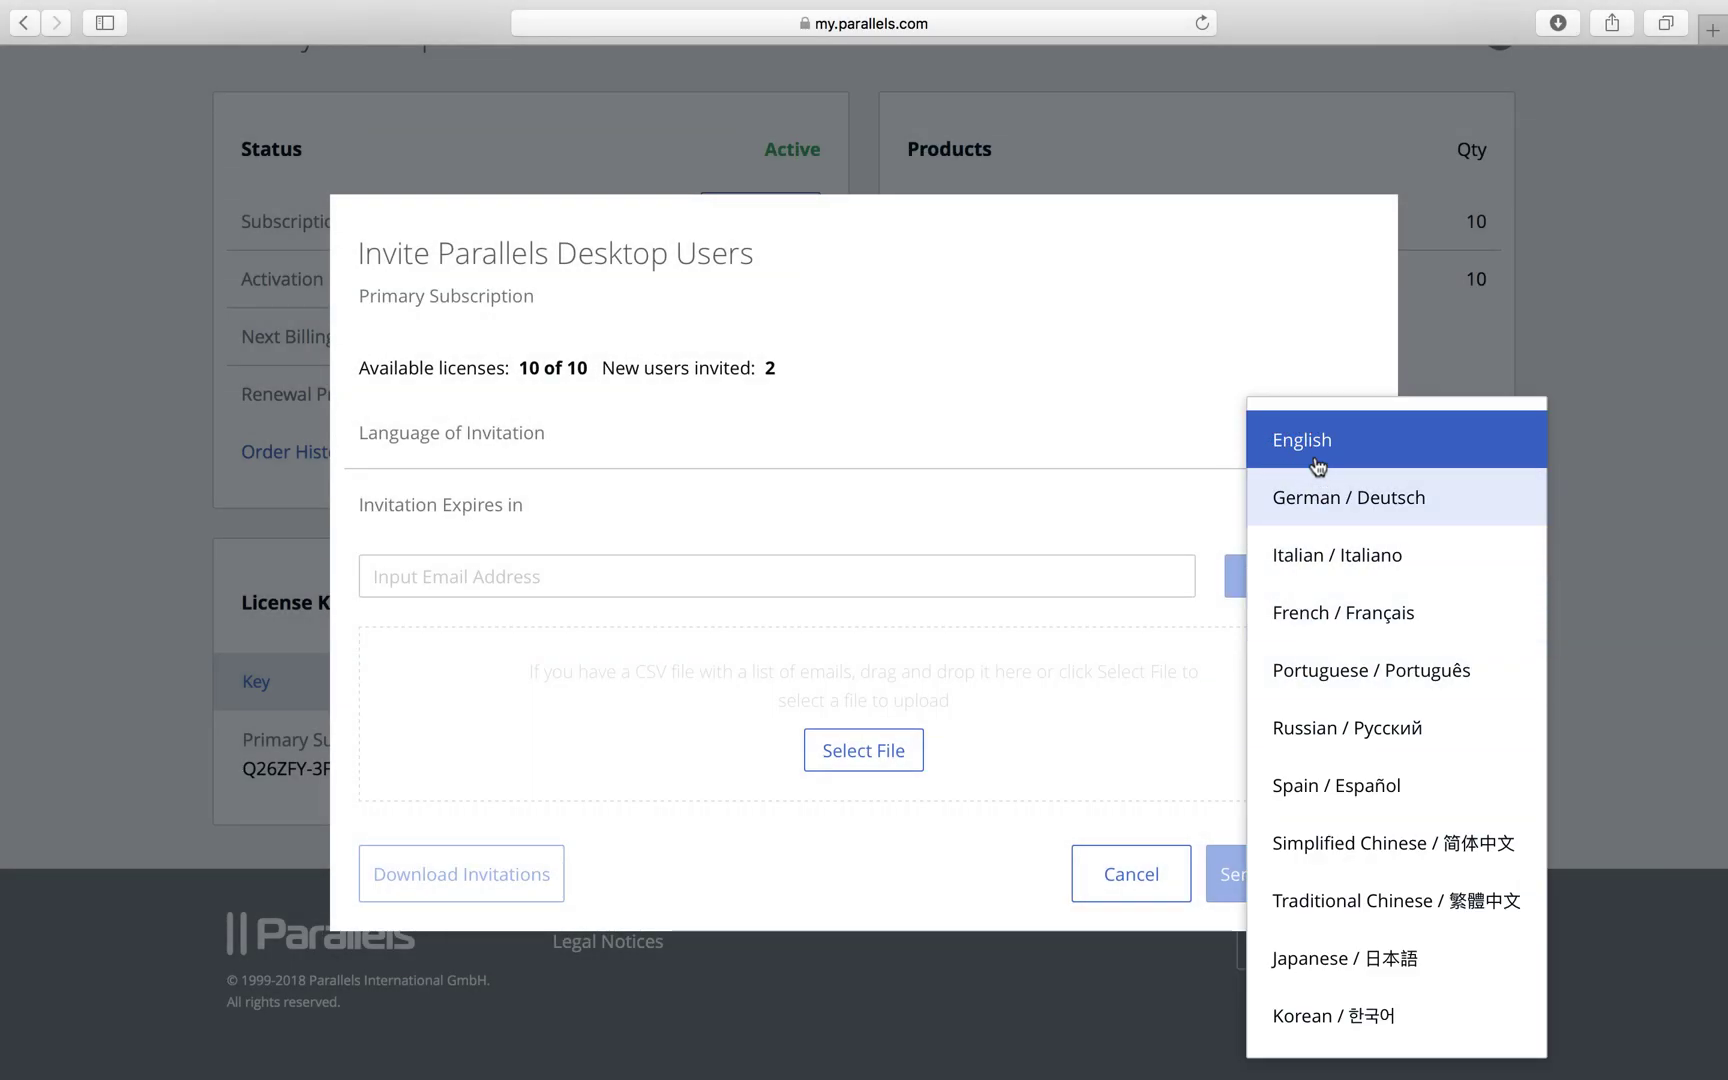
click(1313, 440)
click(1307, 501)
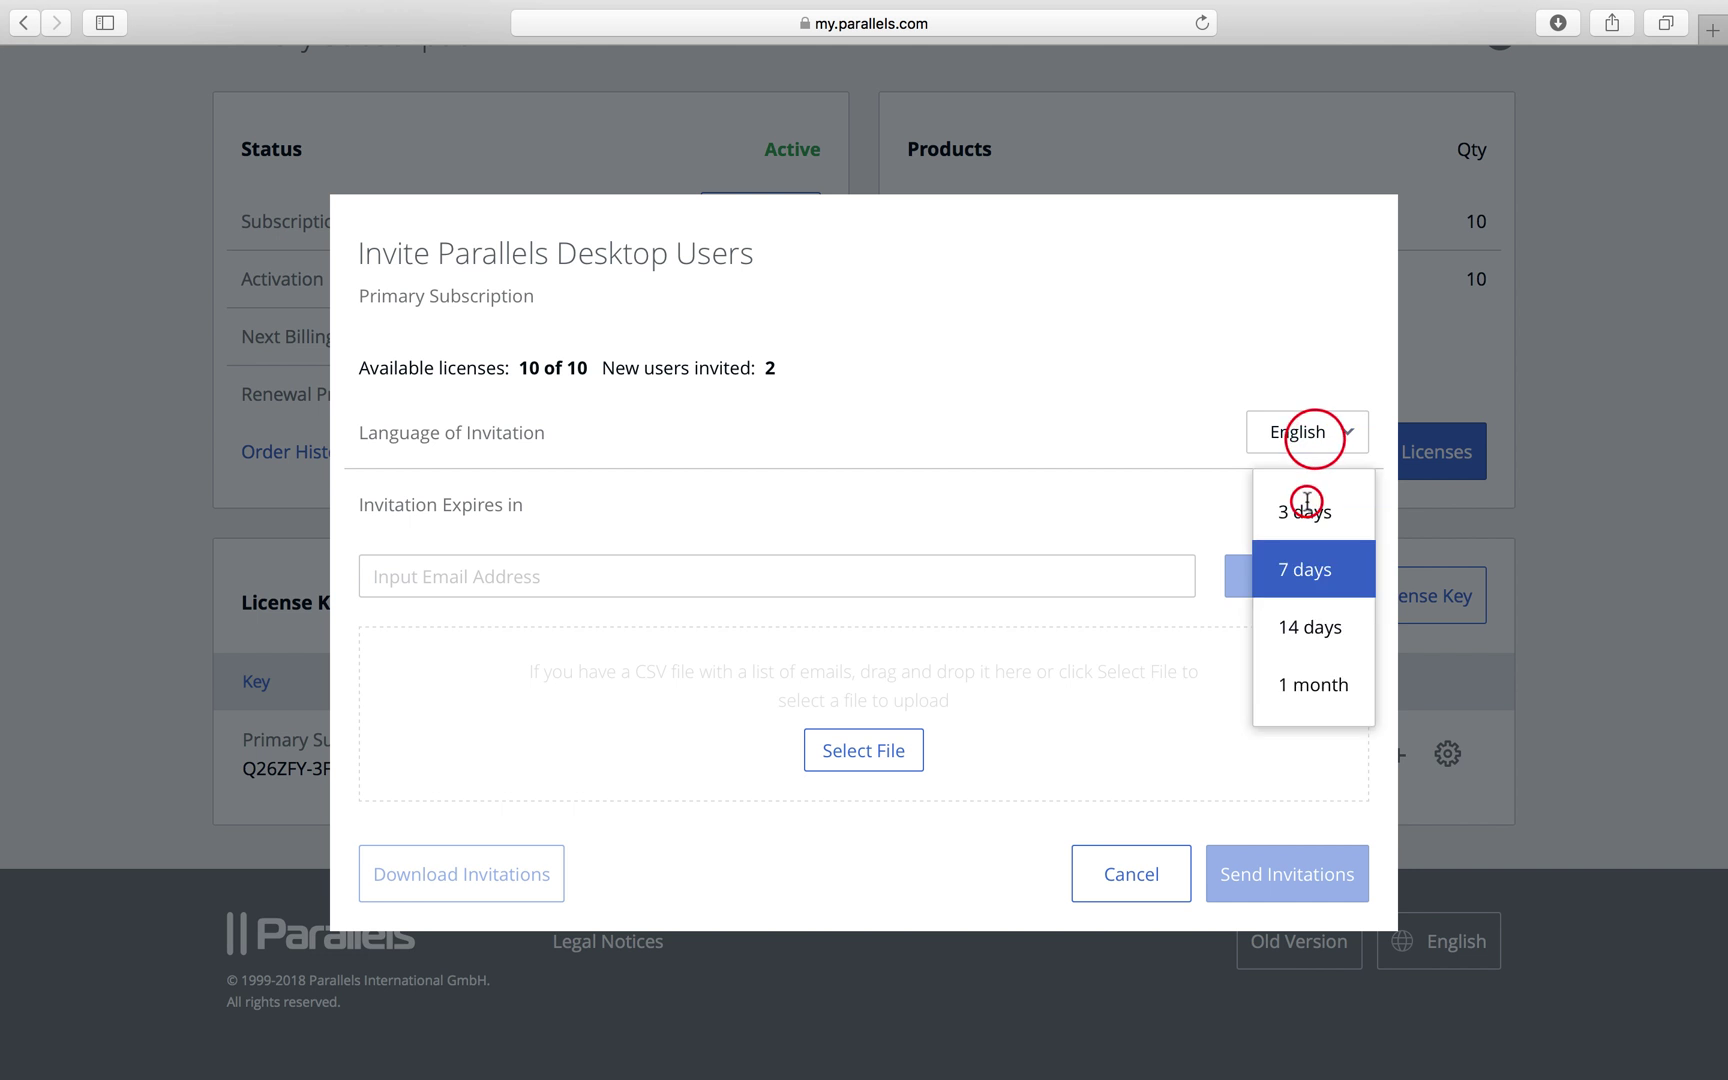
click(1311, 568)
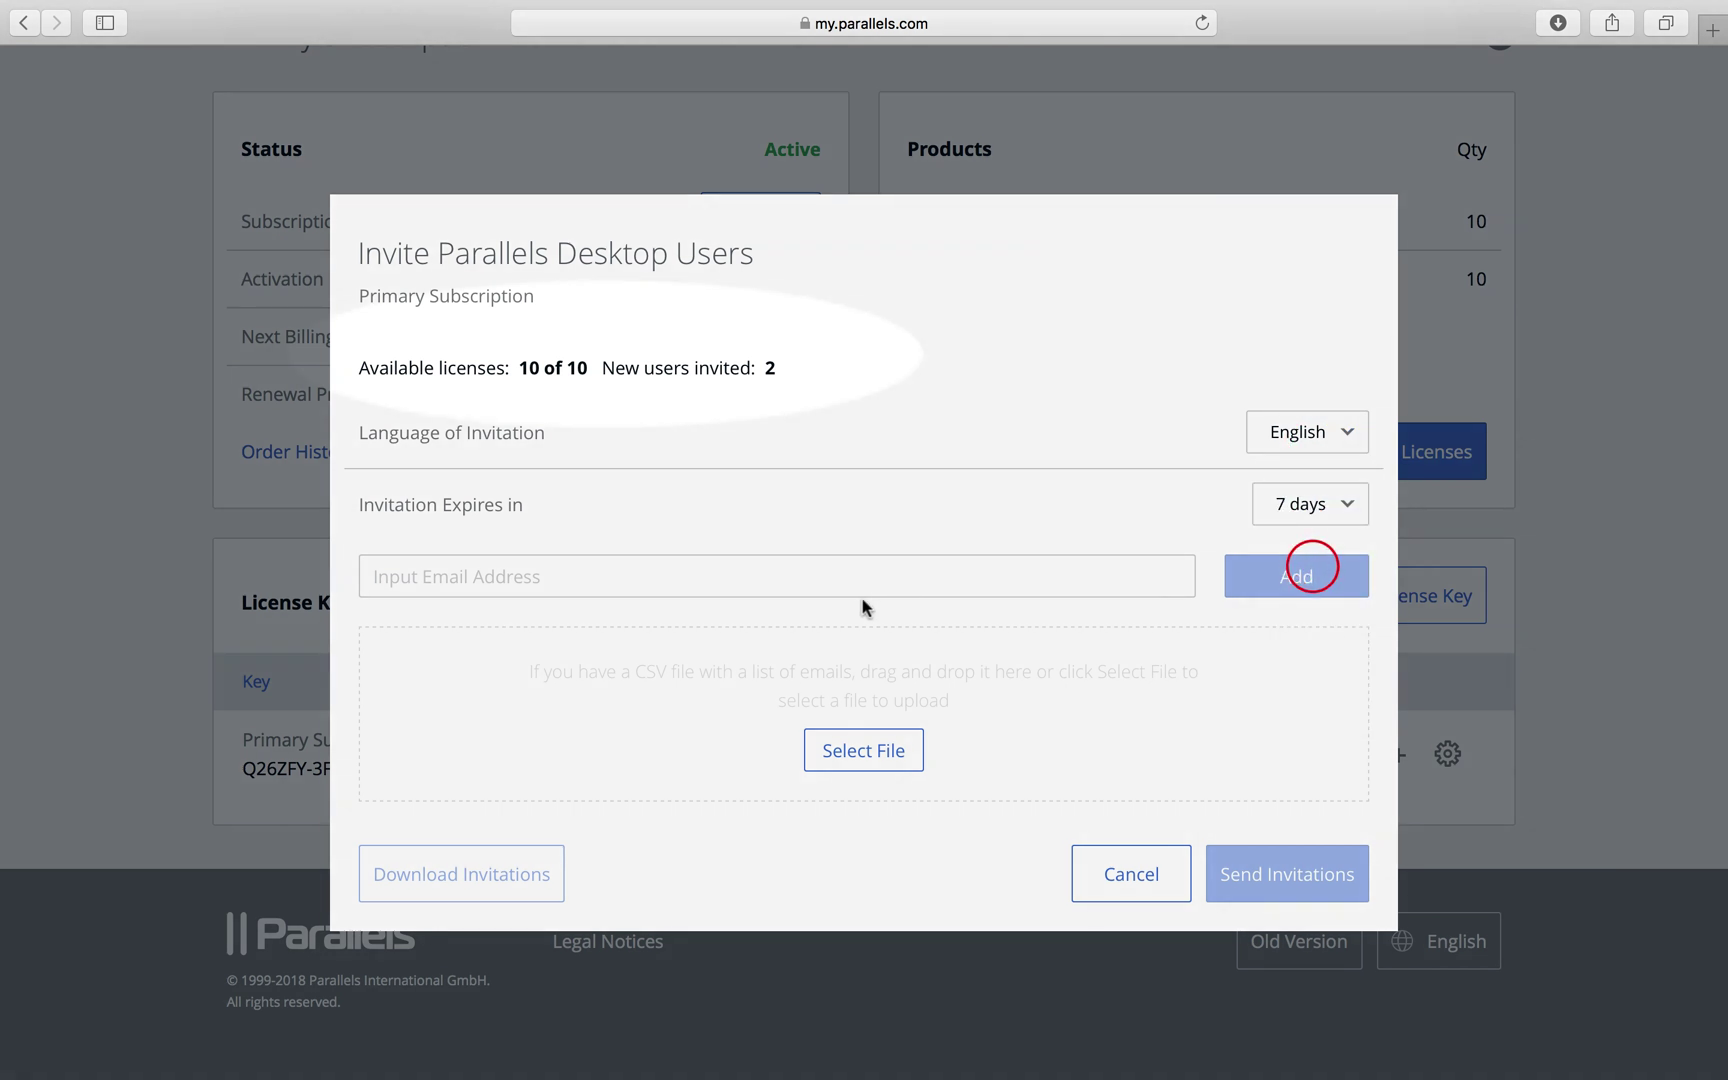
Import the invitee e-mail addresses from Sales team.csv into the invite list
click(735, 570)
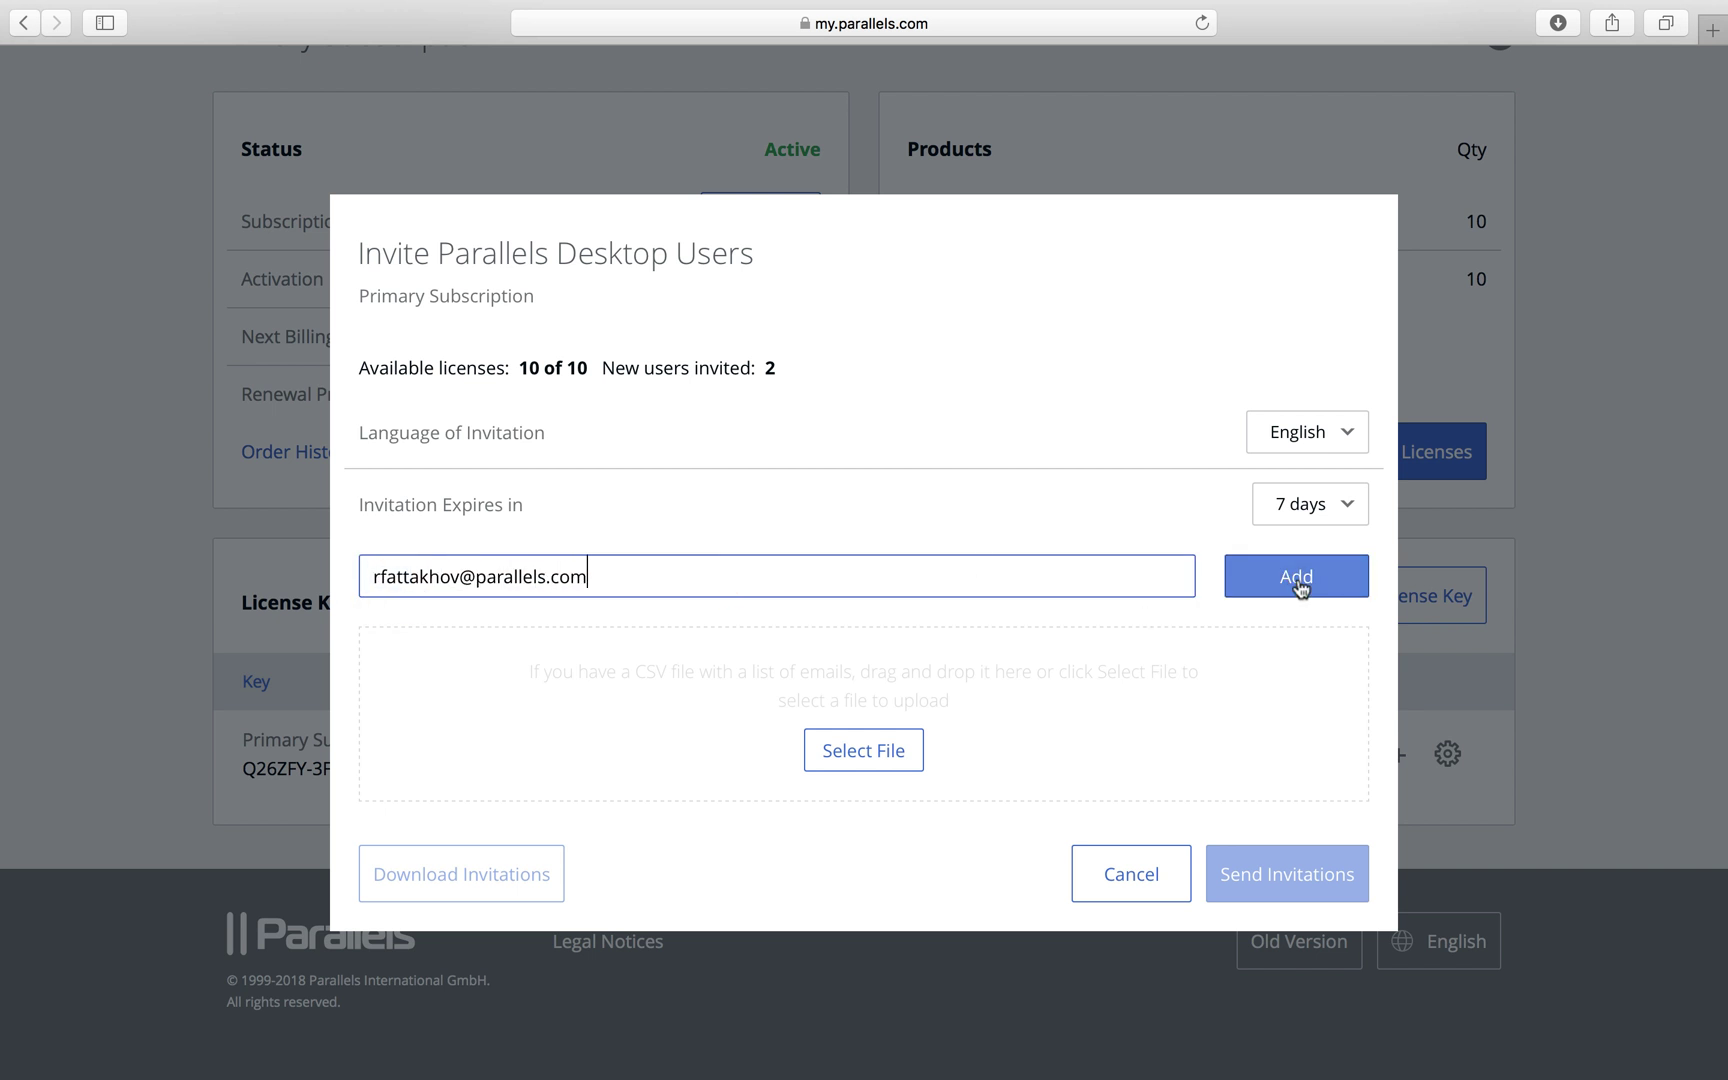
click(1298, 584)
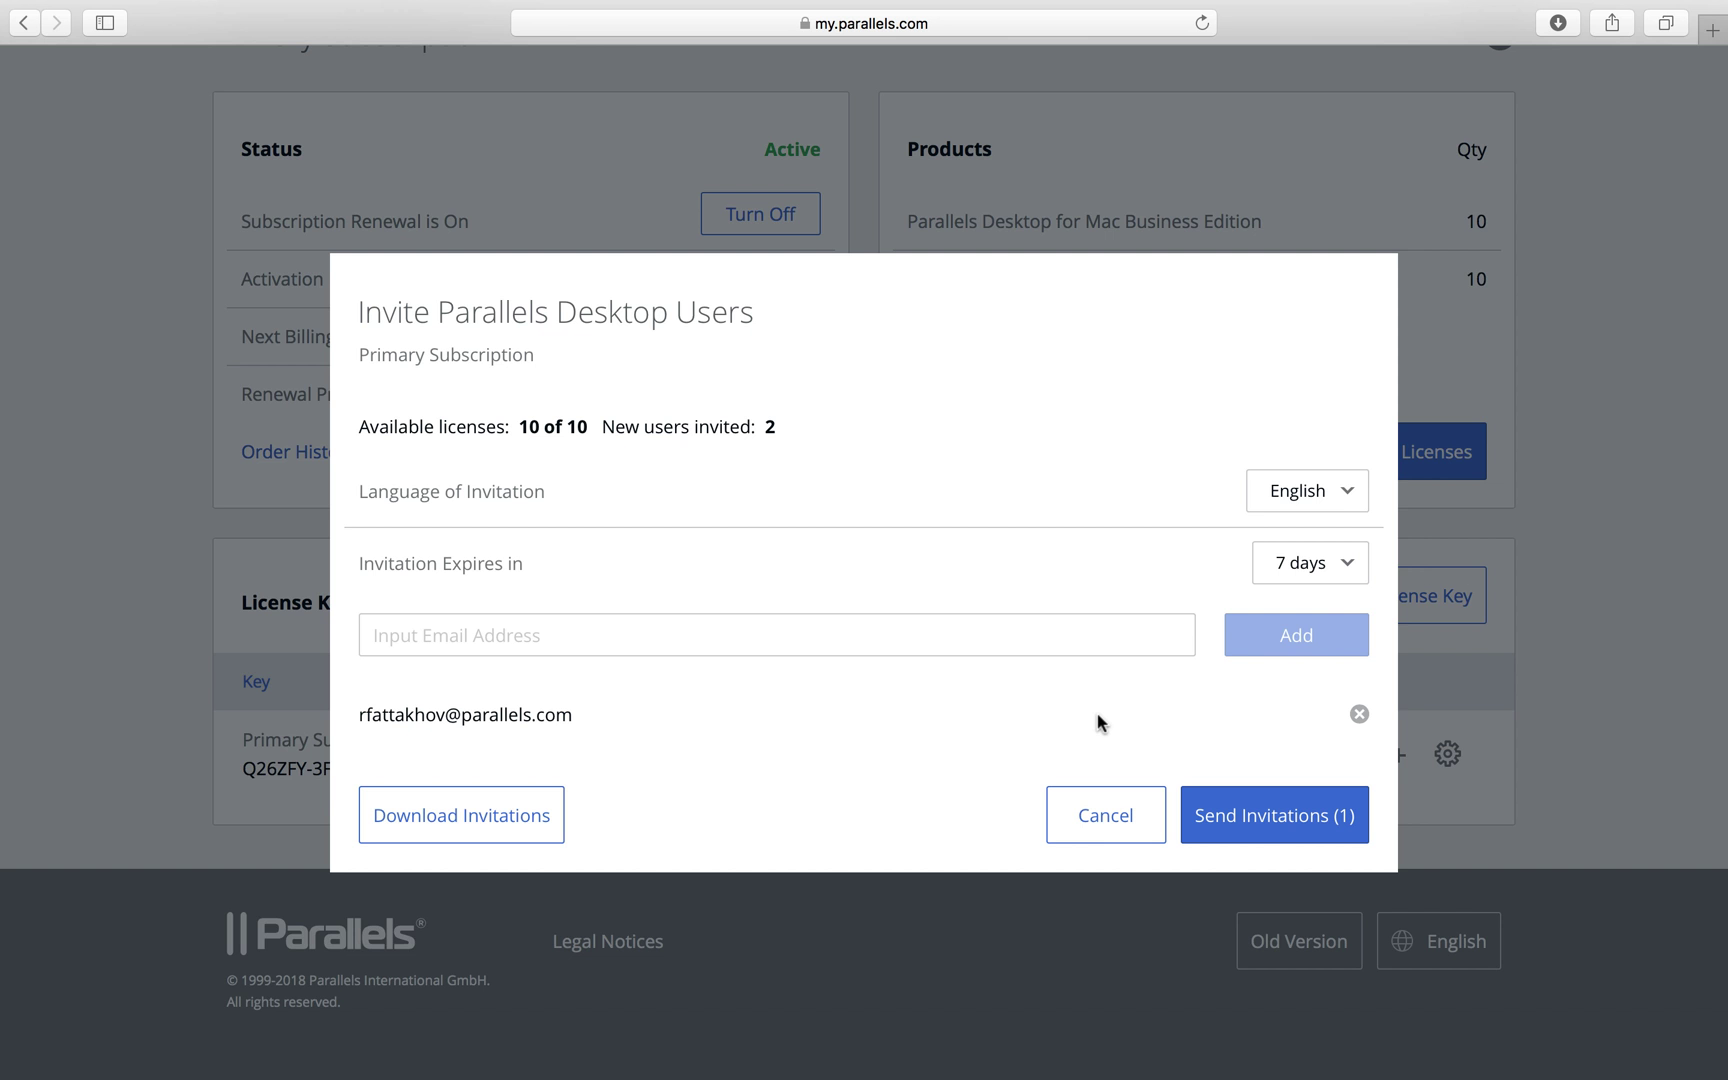
click(1360, 715)
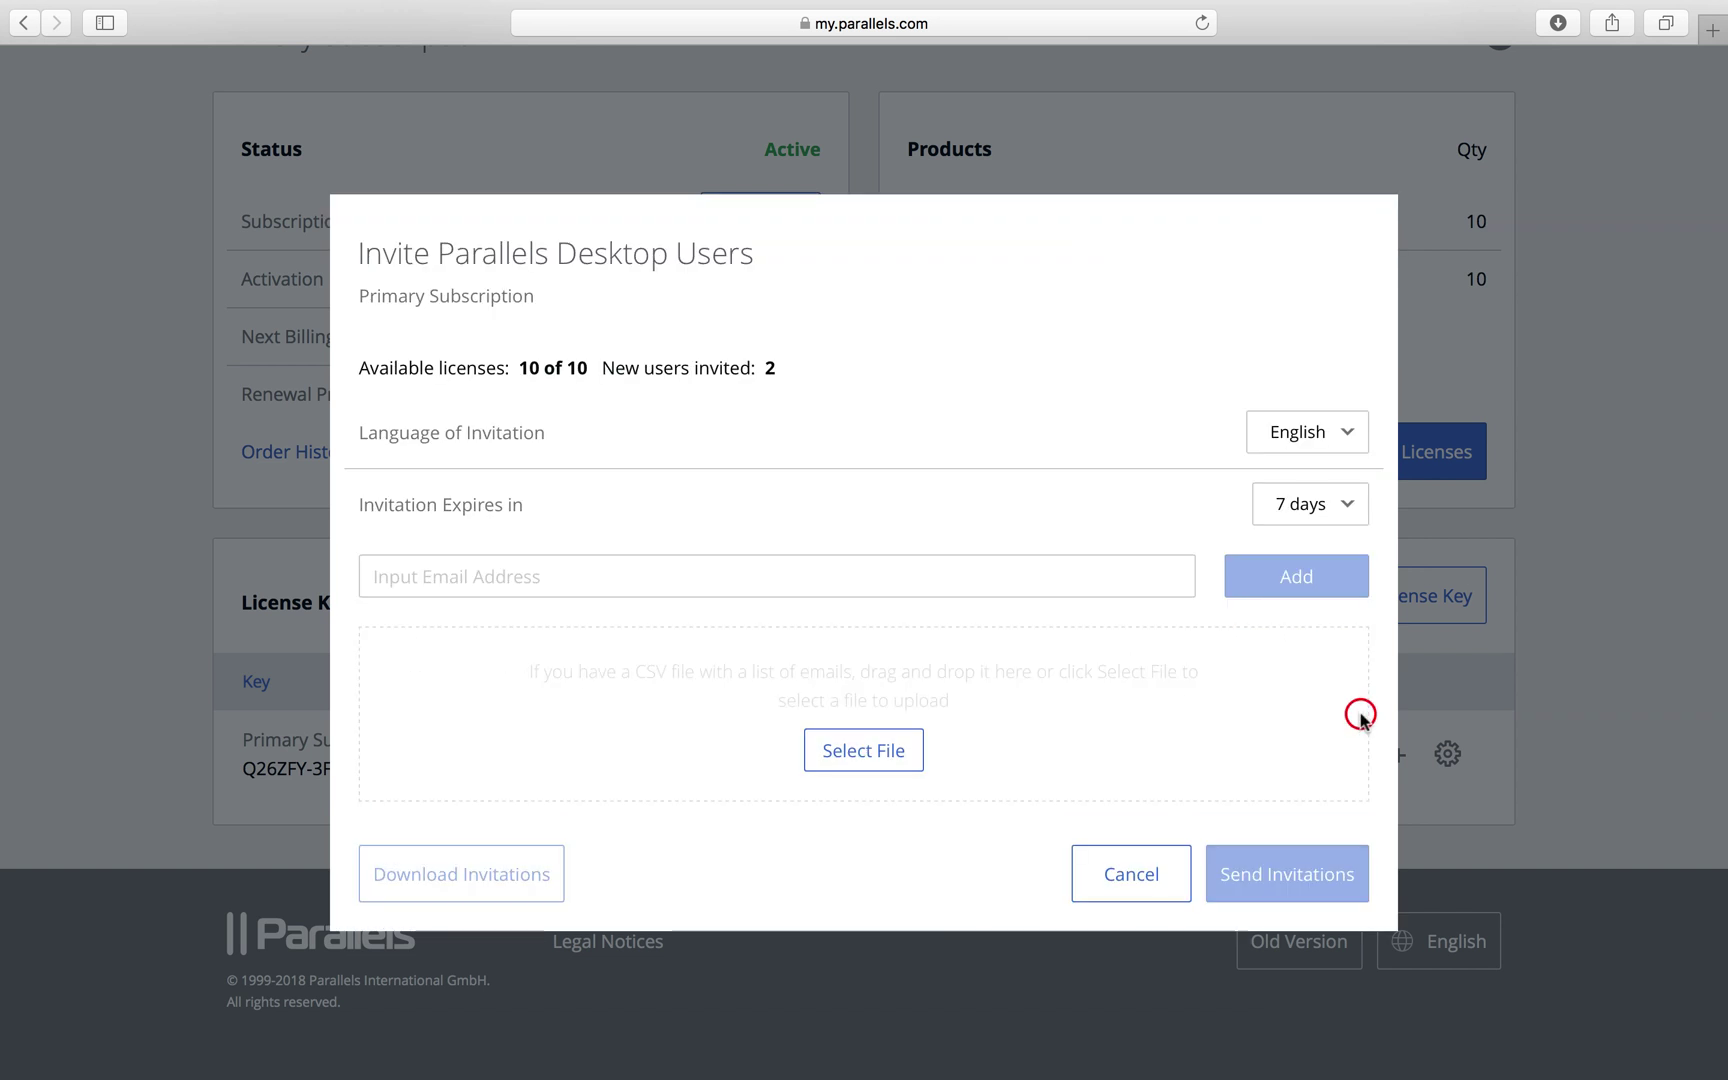
click(877, 755)
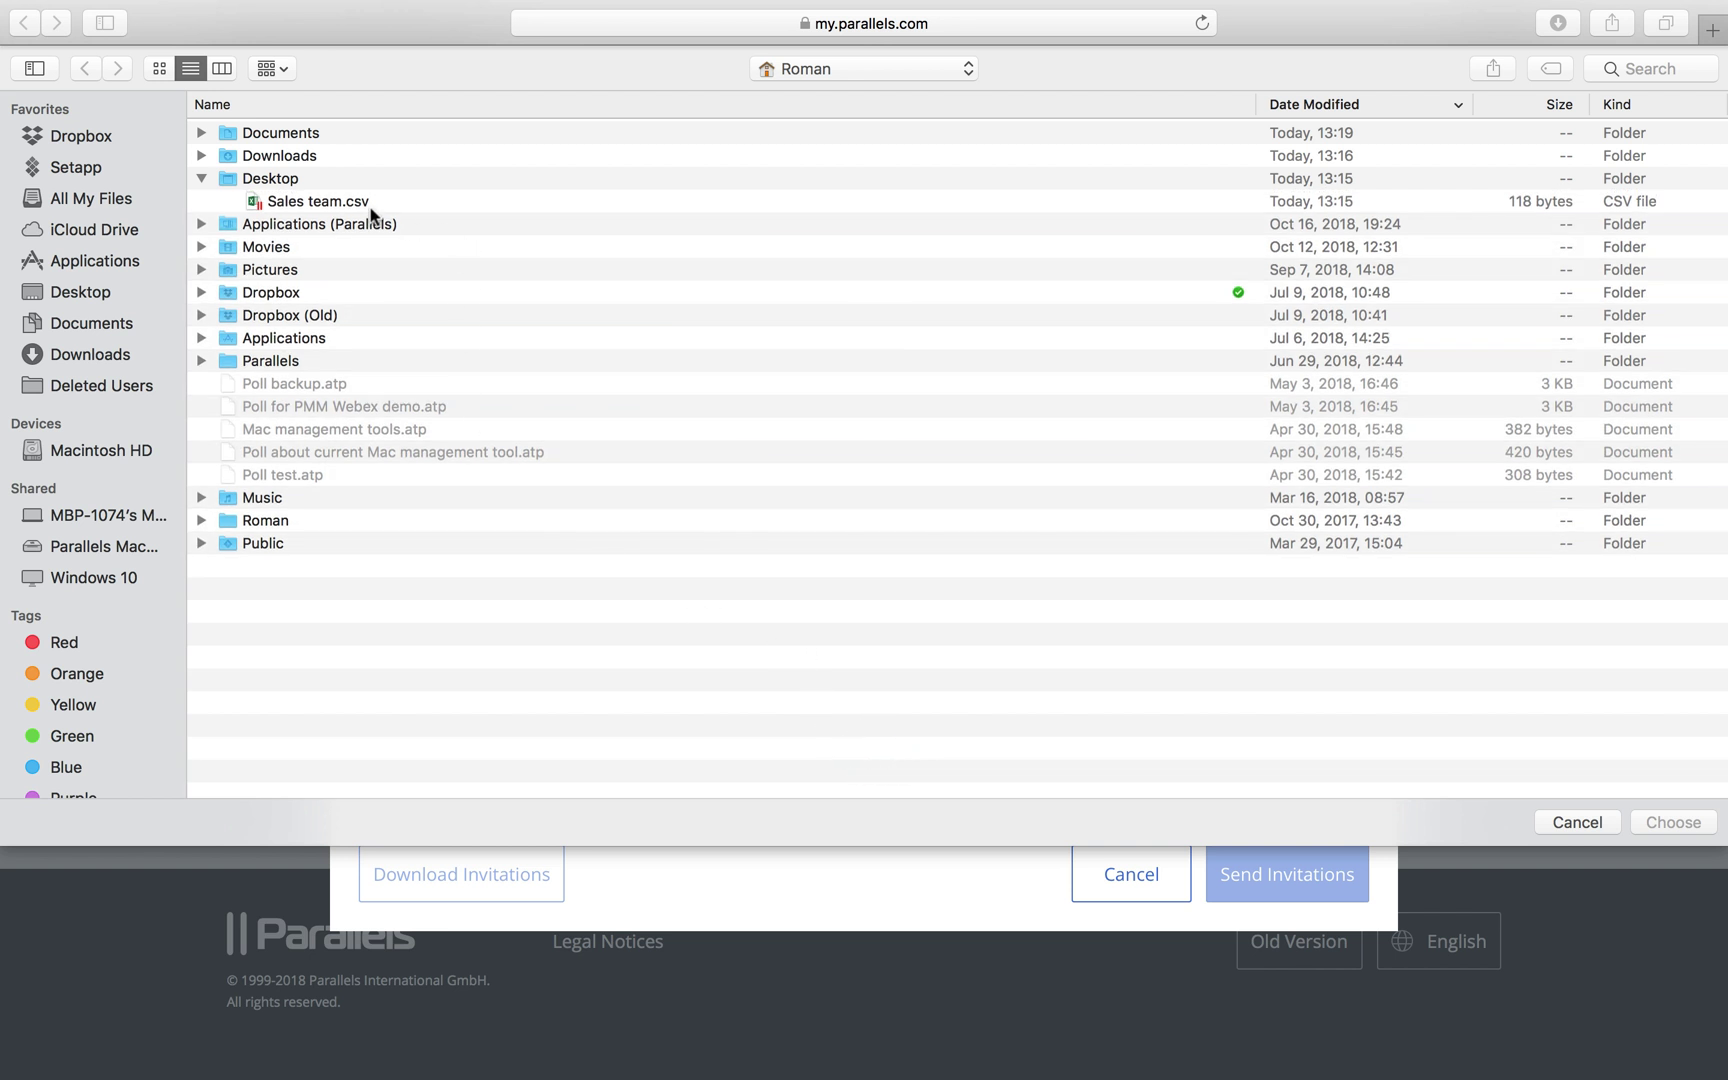
double_click(328, 200)
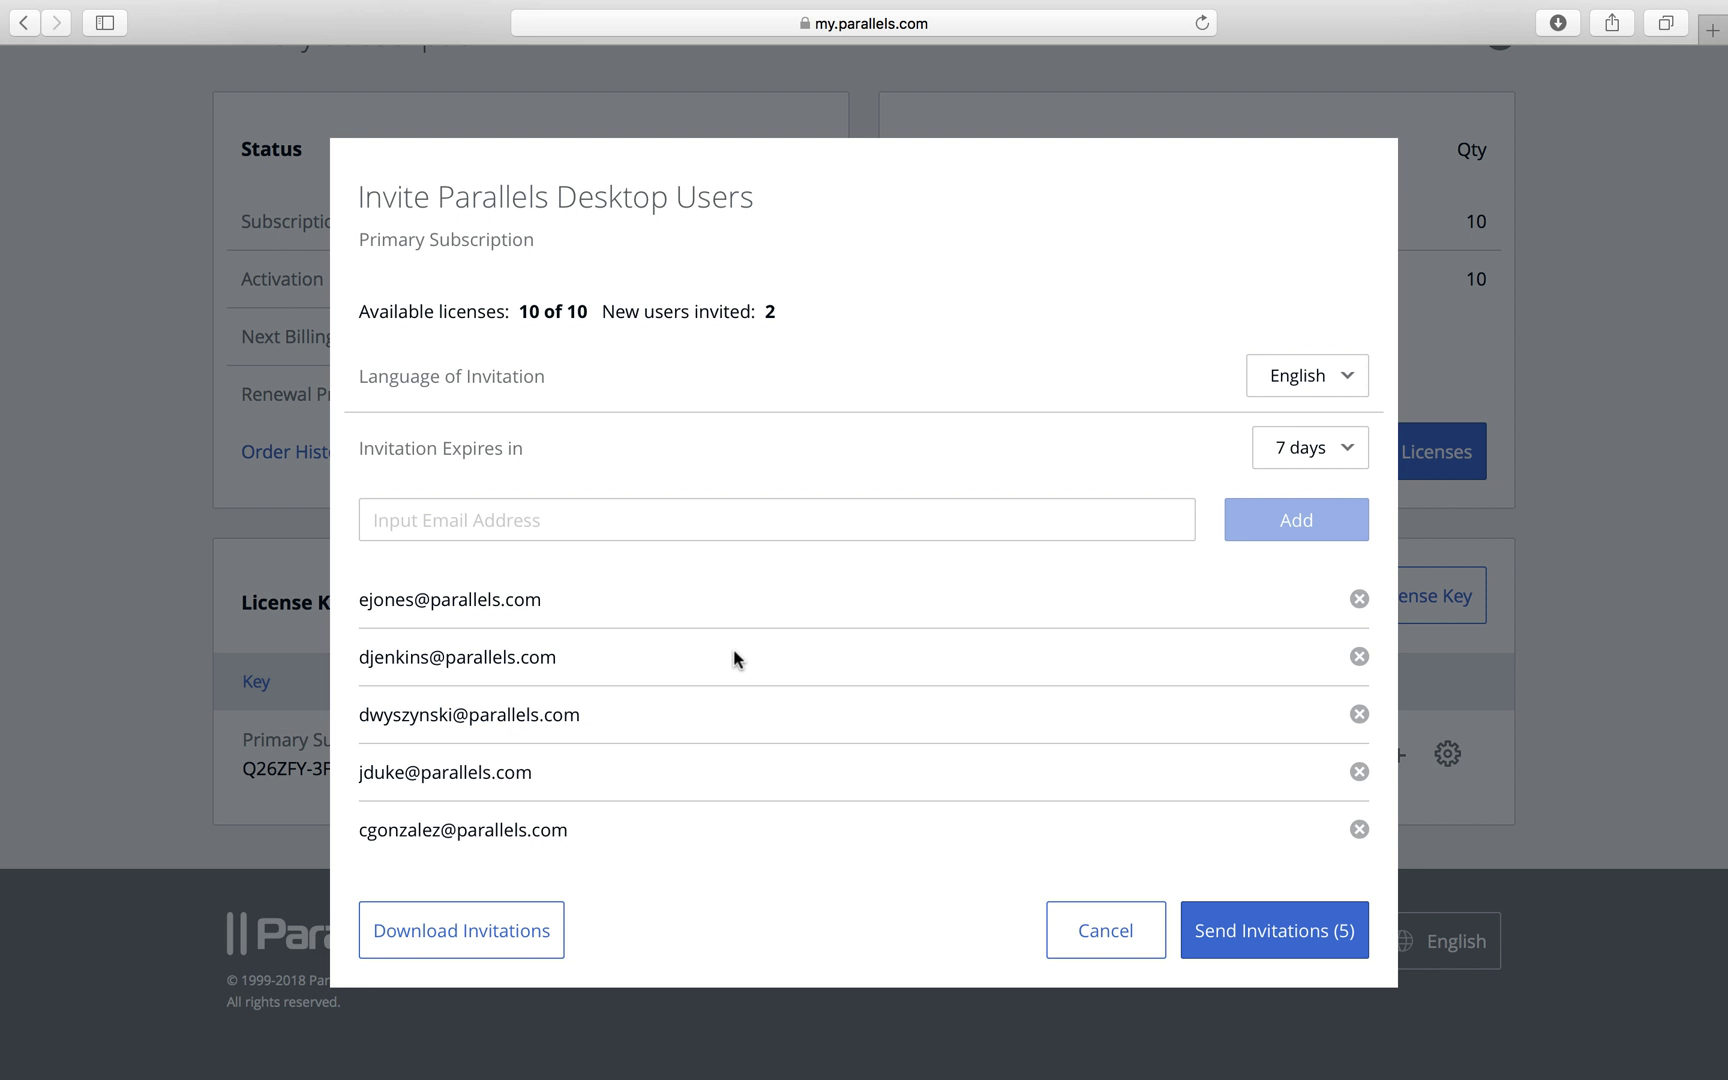
click(428, 927)
Send the six invitations and follow the e-mail's Download Parallels Desktop for Mac link
click(1259, 932)
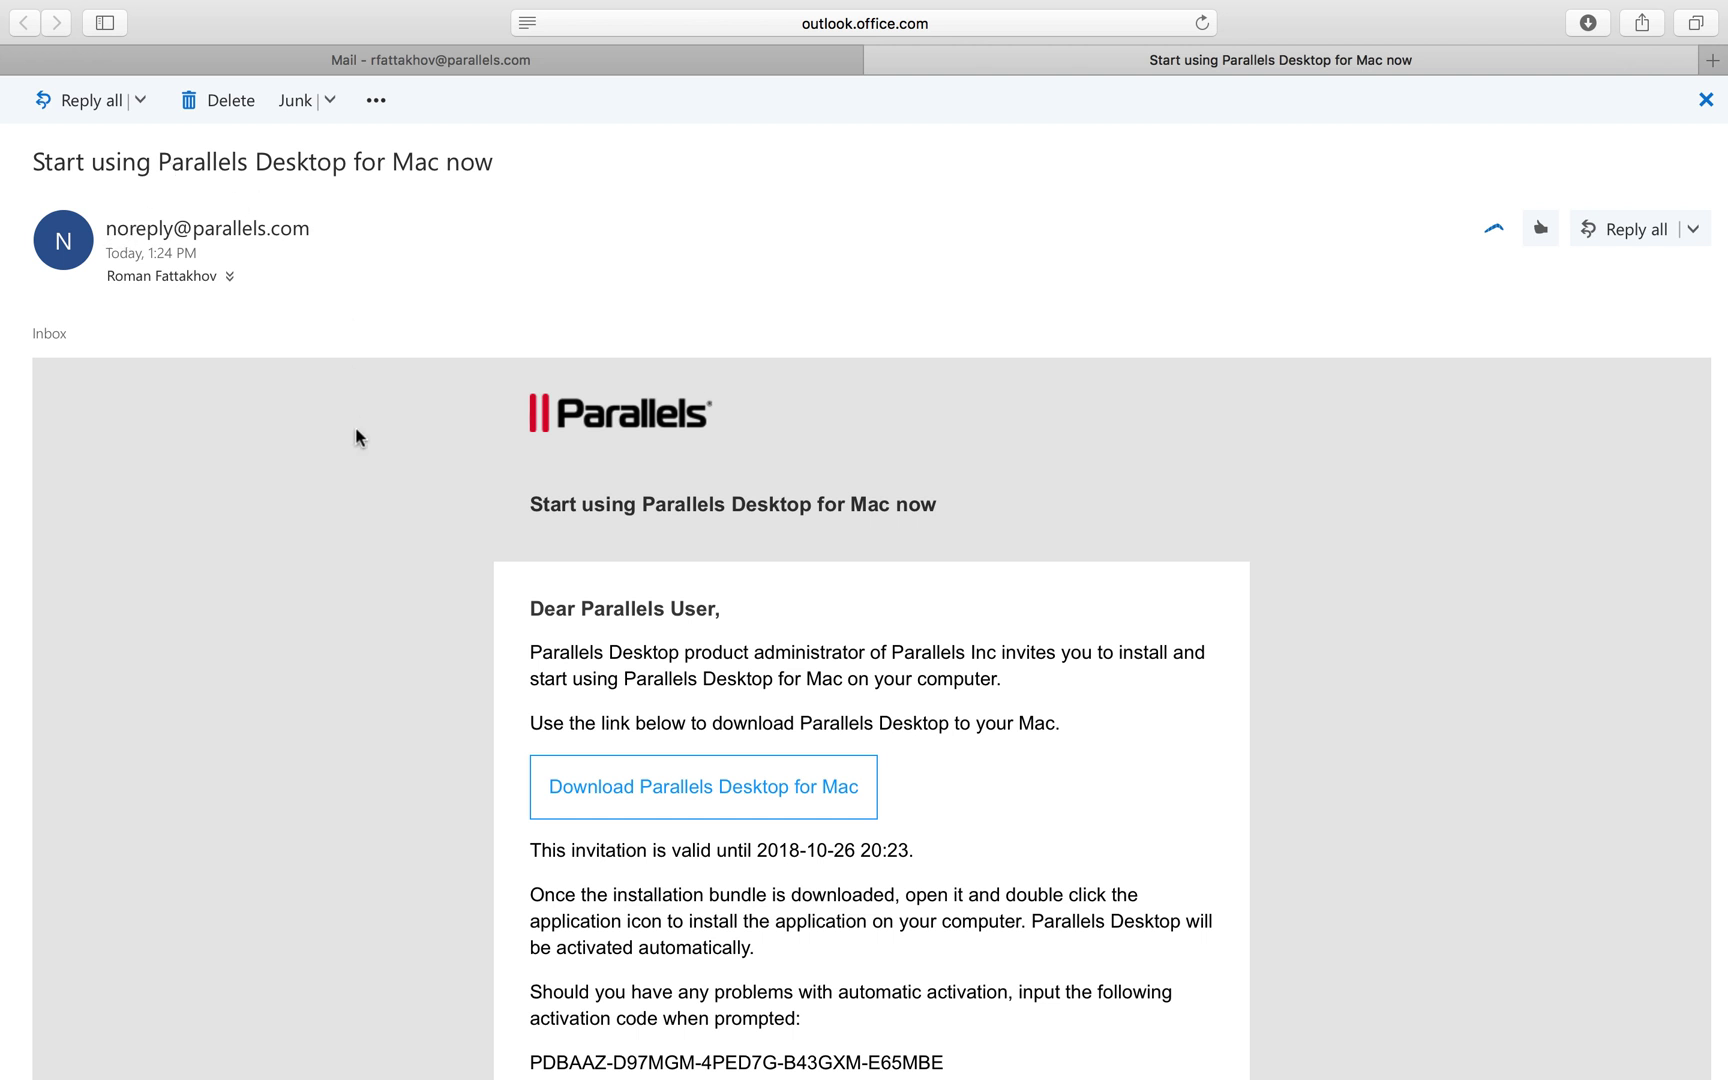
scroll(364, 482, down, 5)
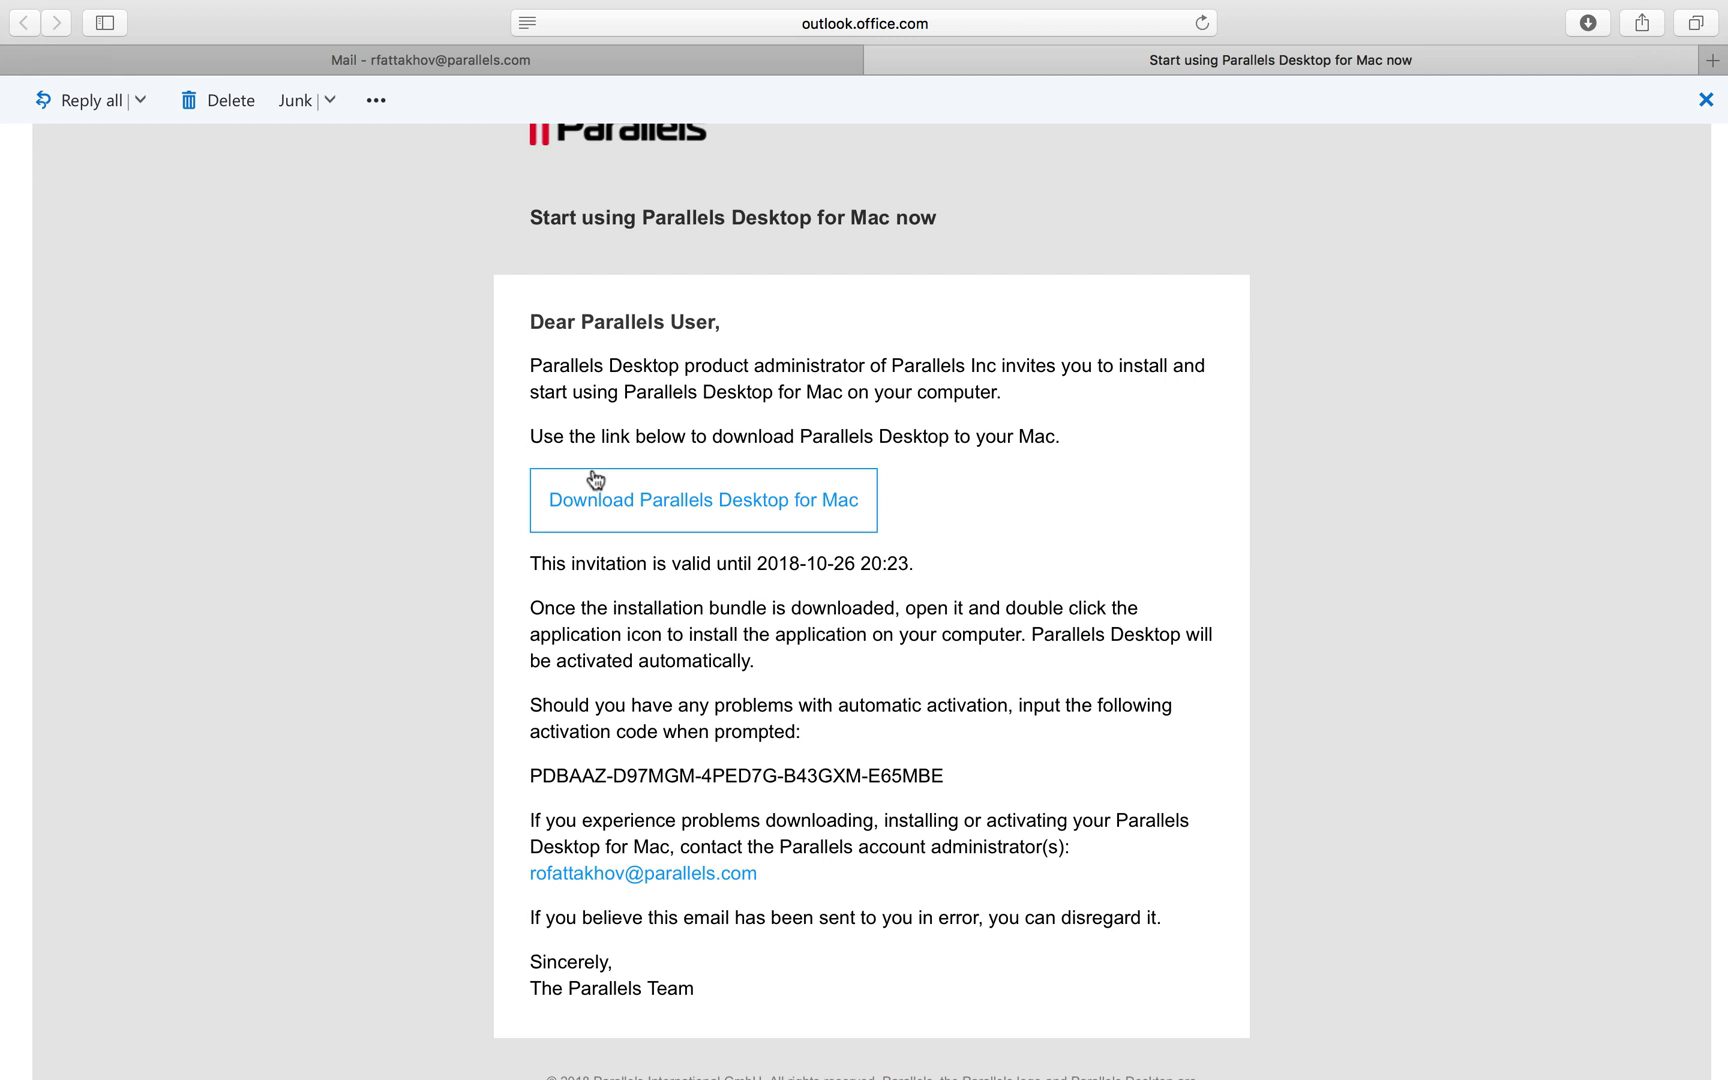
click(630, 510)
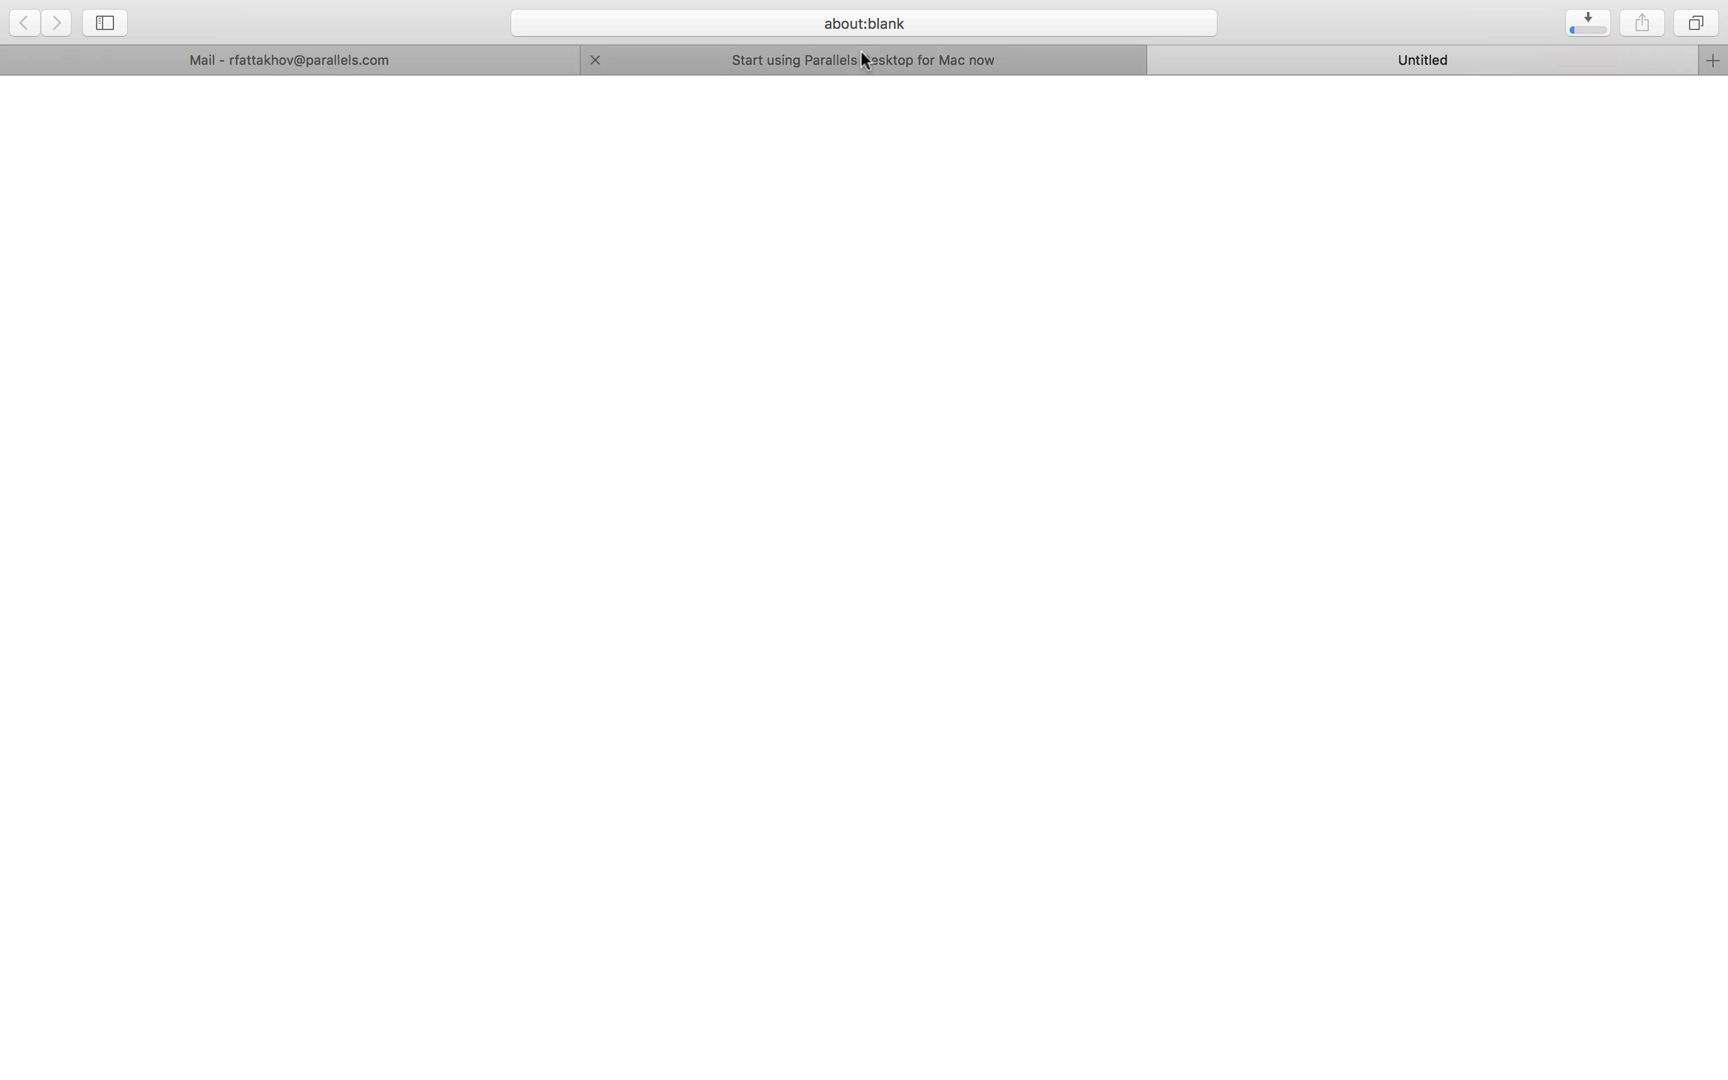
Return to the Parallels My Account tab and scroll the Products dashboard
click(863, 58)
scroll(970, 515, down, 2)
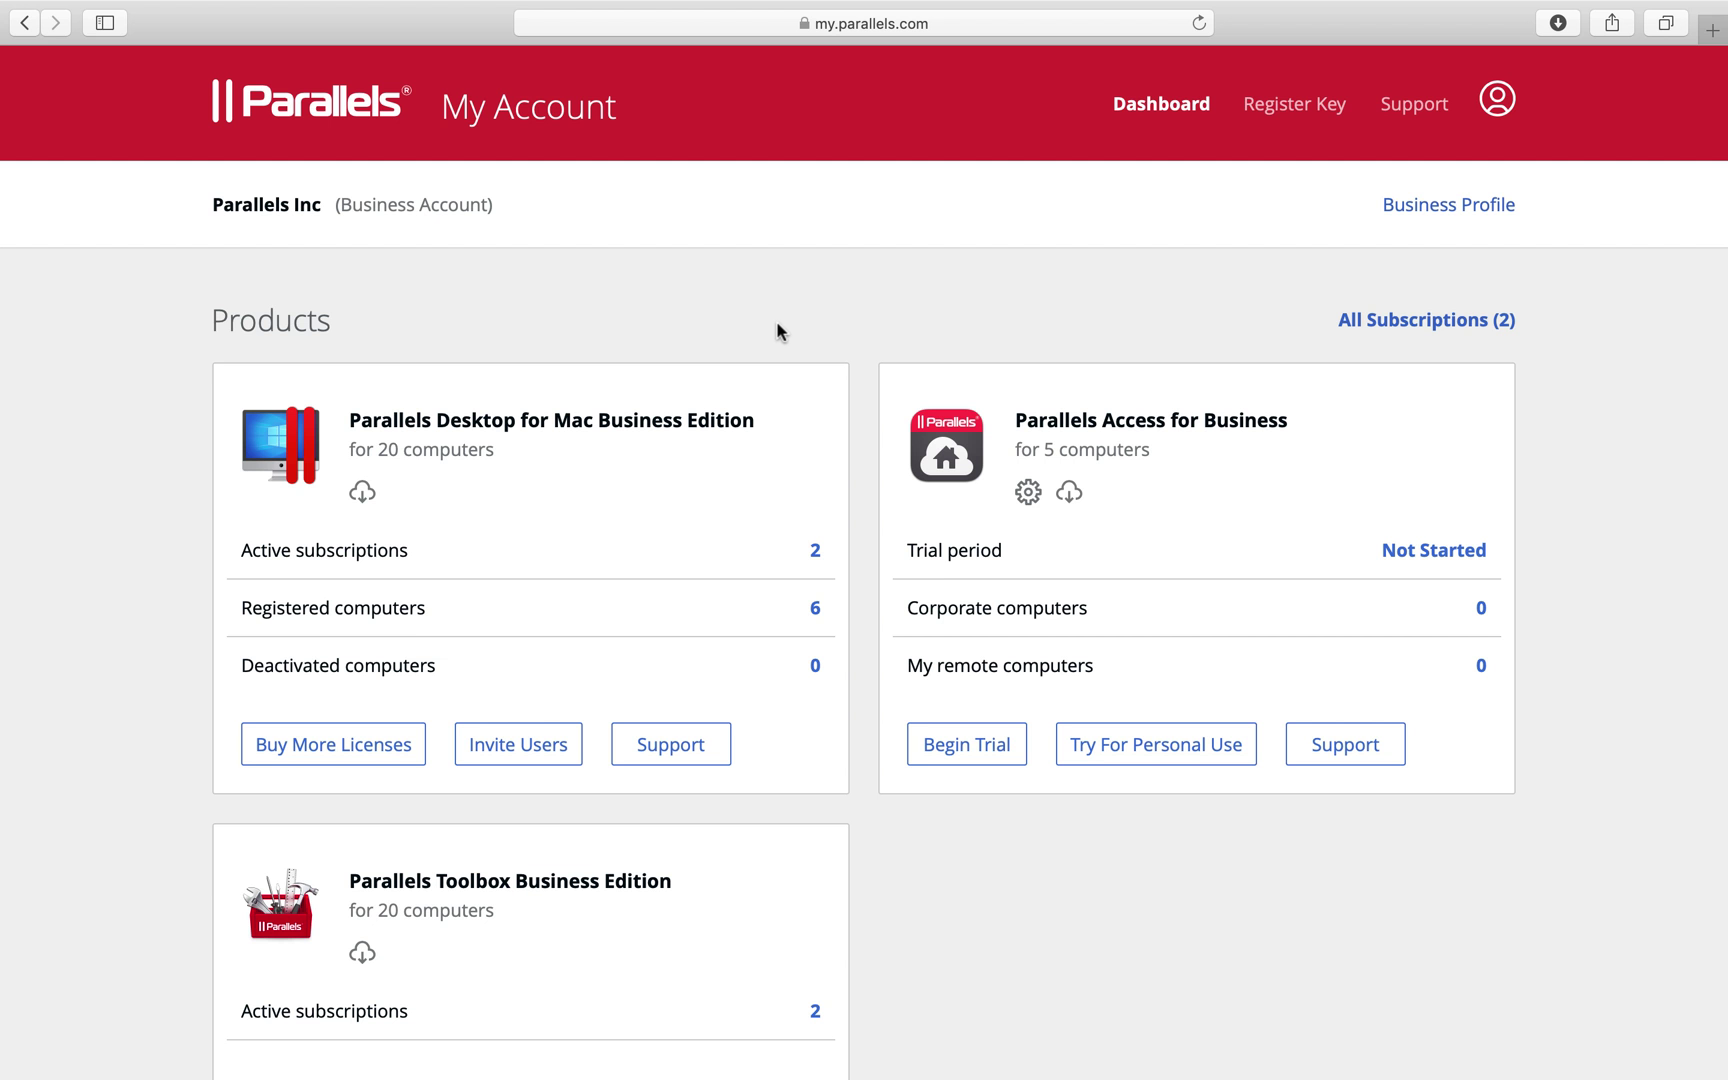
Open the registered computers list, try a name search, then clear it
click(669, 612)
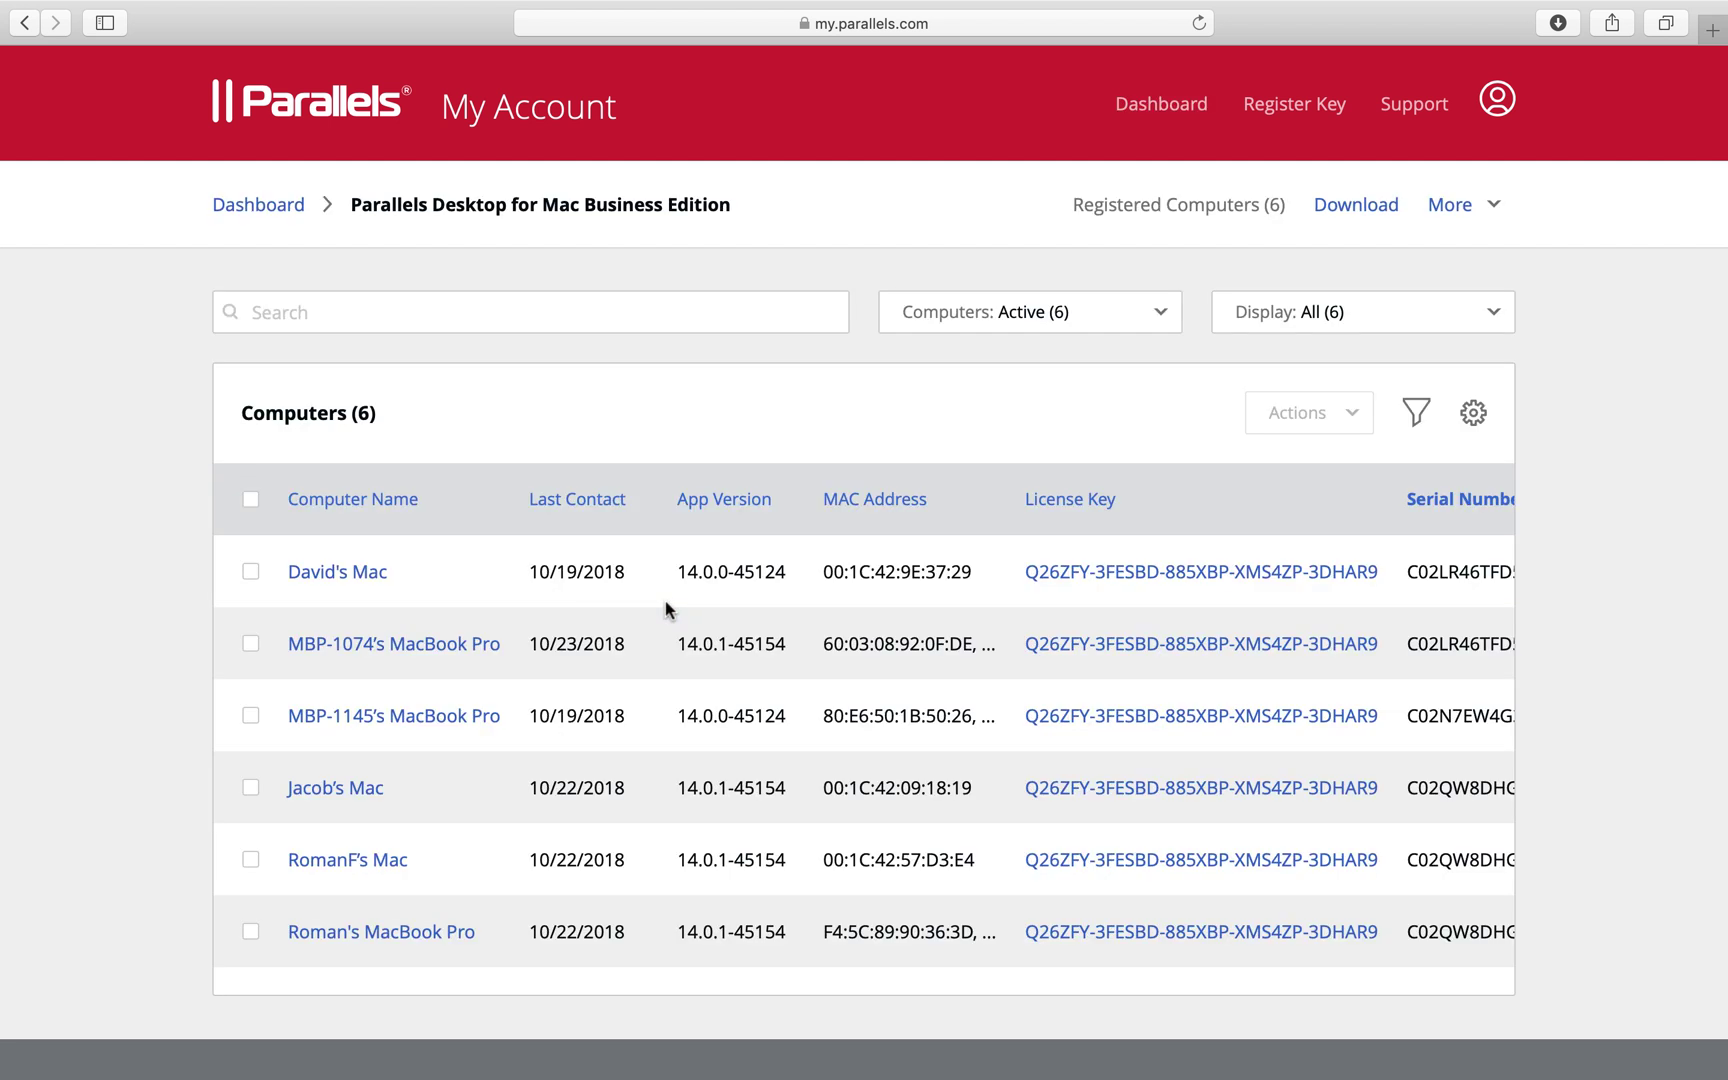
click(587, 314)
text(Jacob)
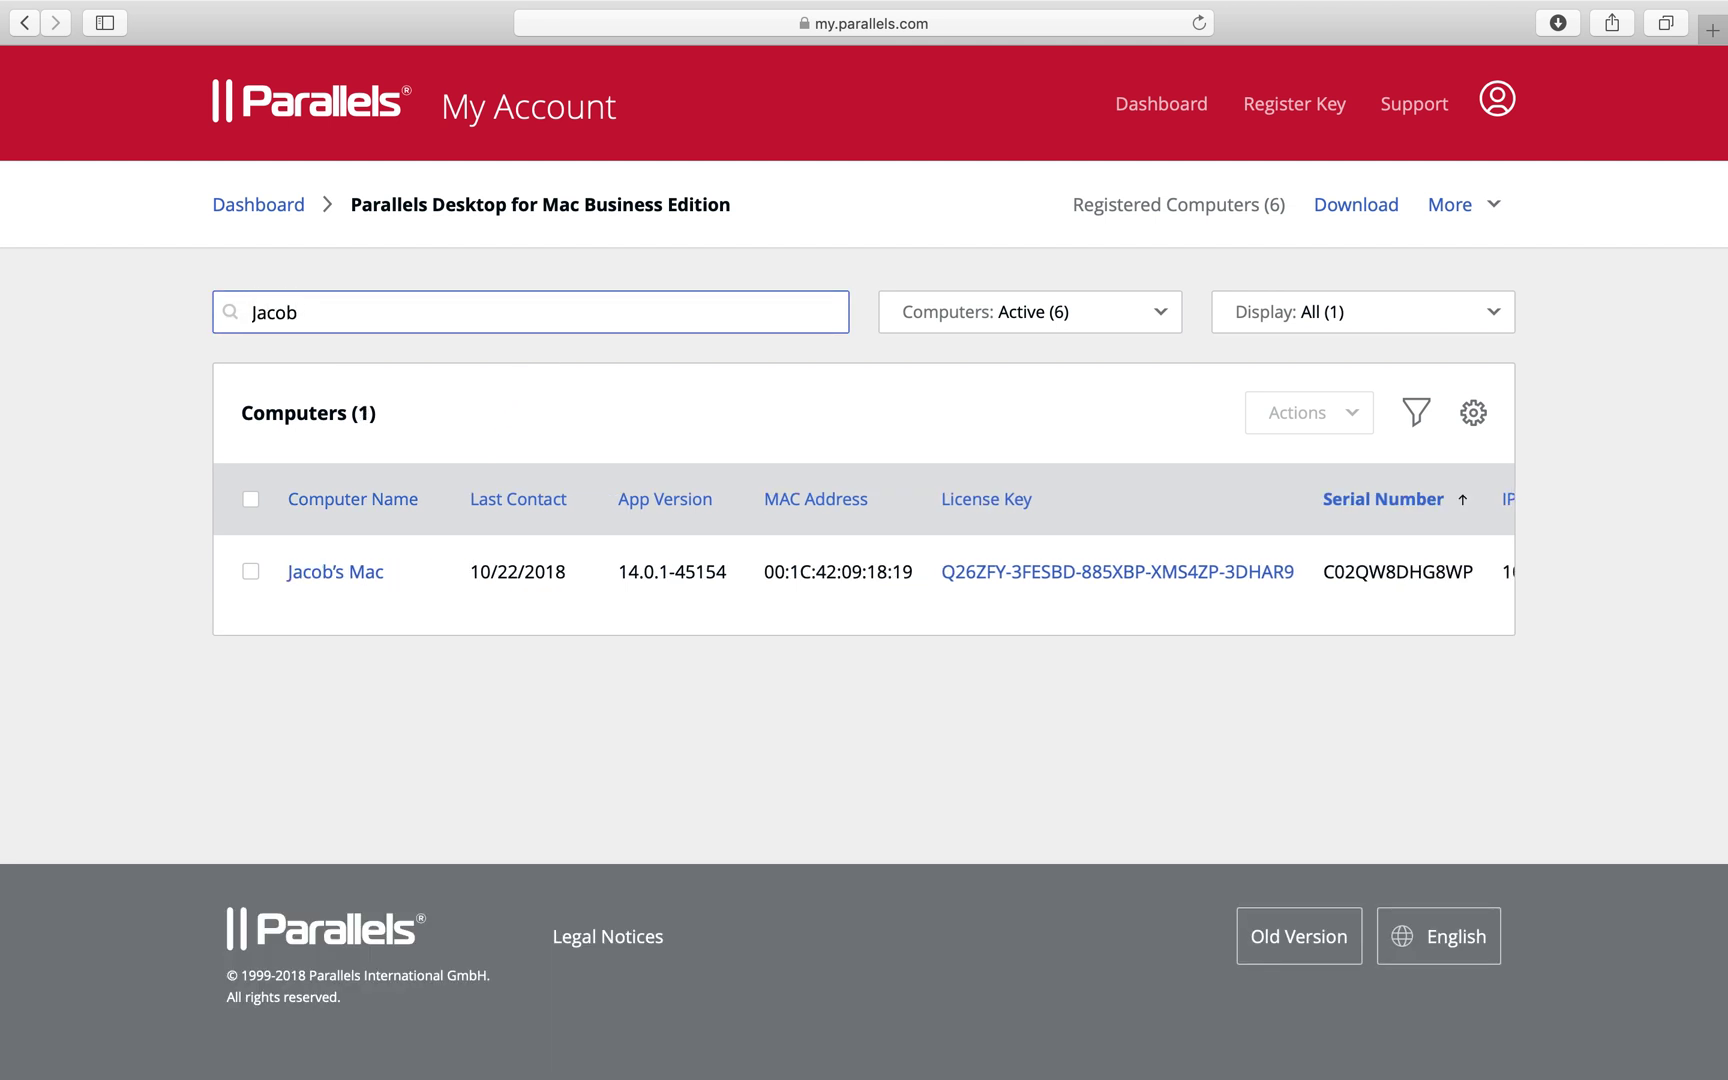
double_click(298, 312)
key(BackSpace)
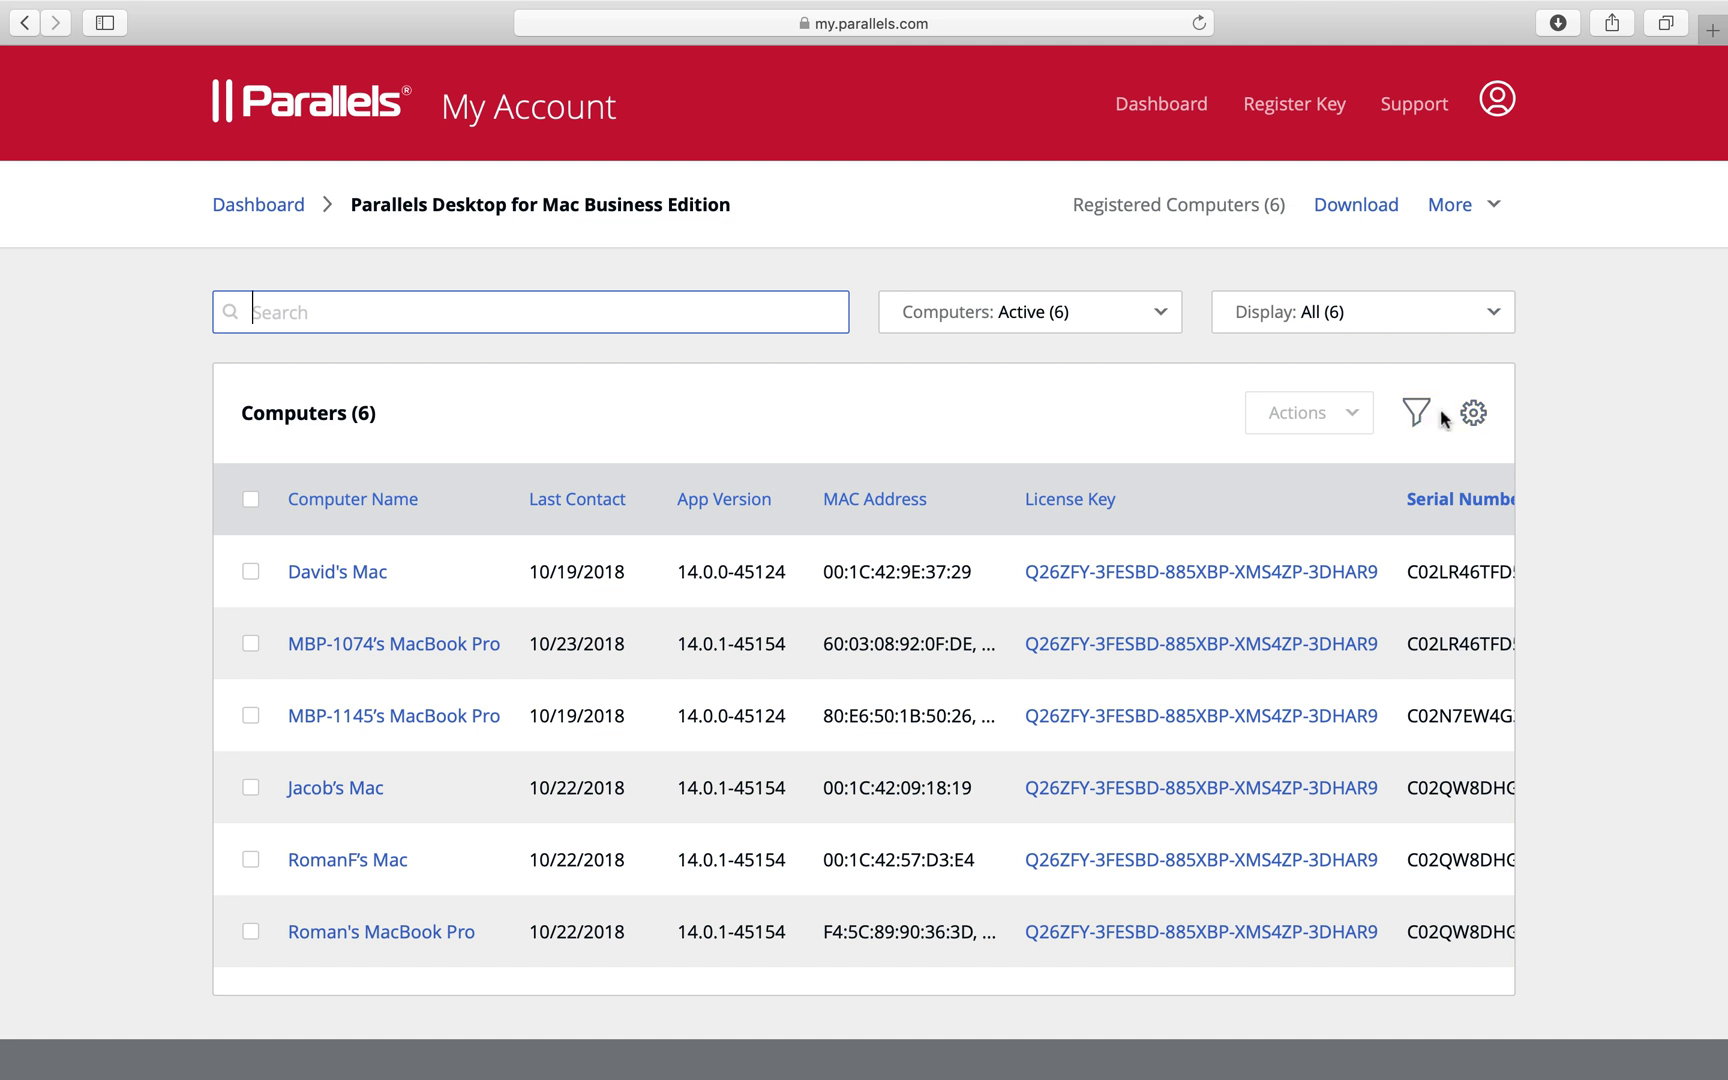
click(1472, 414)
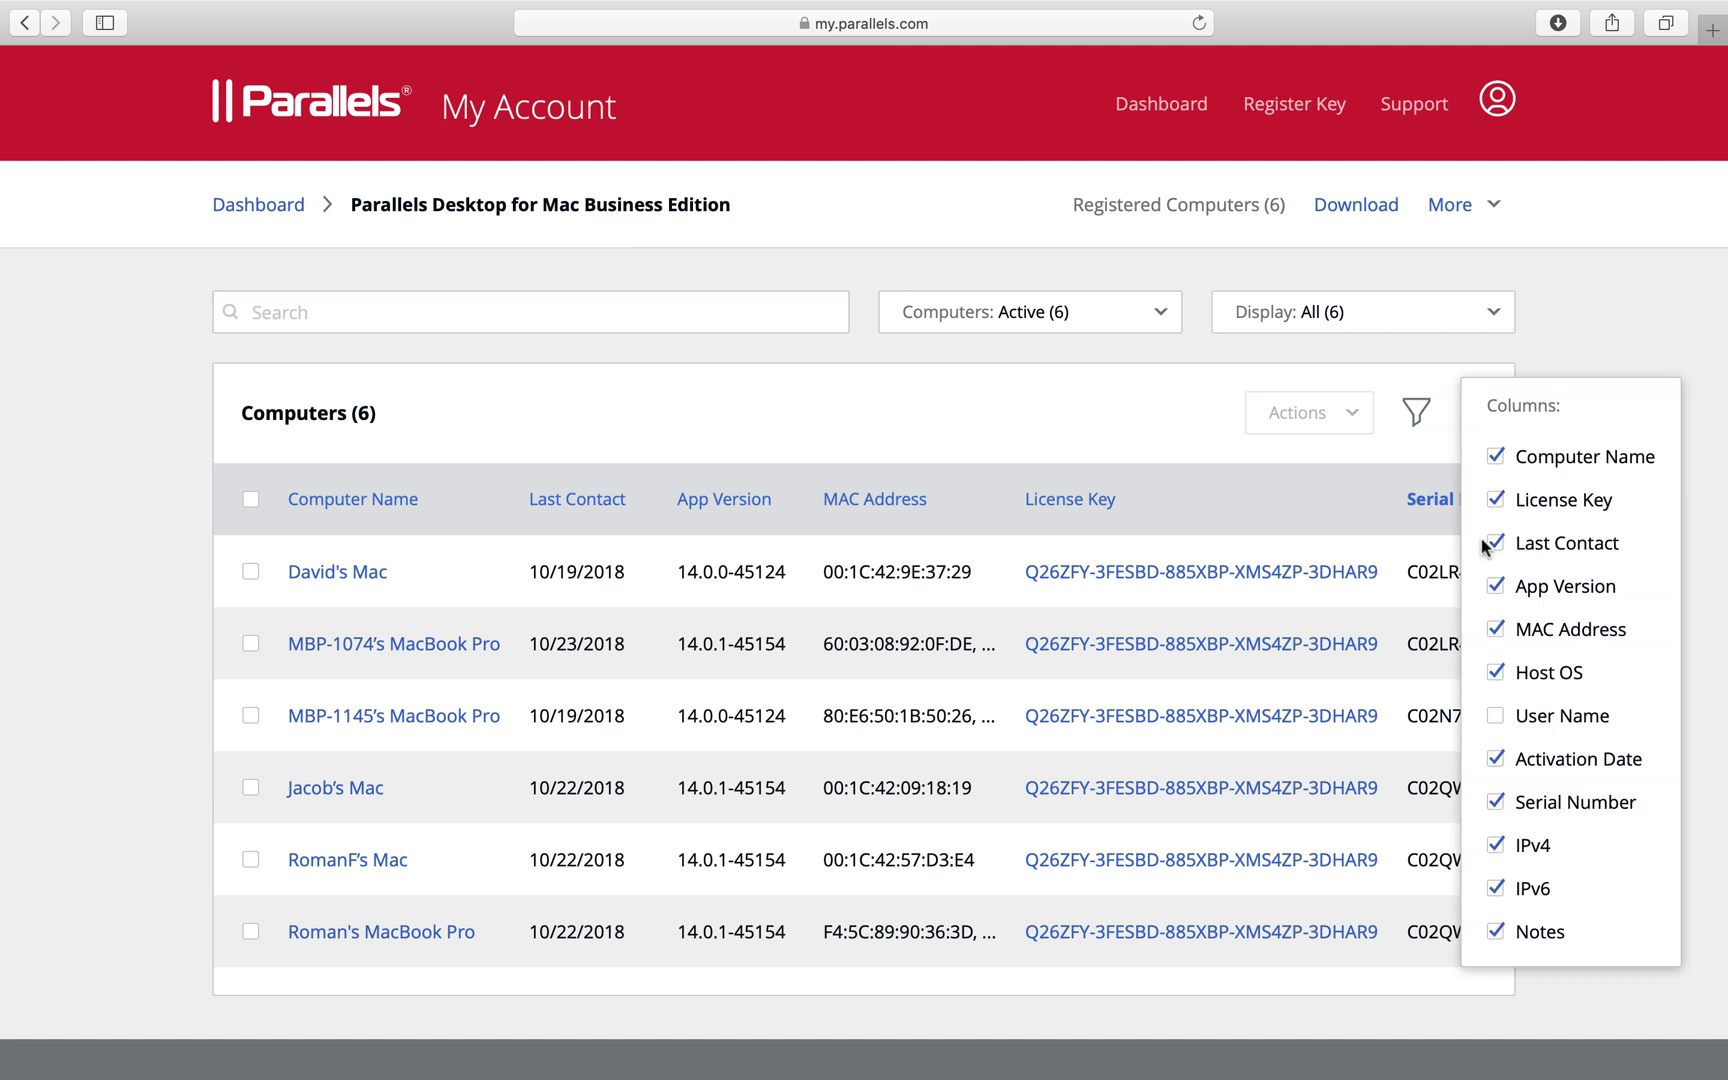
click(1437, 440)
Filter the computers by Computer Name for the chosen machine's name
click(1417, 414)
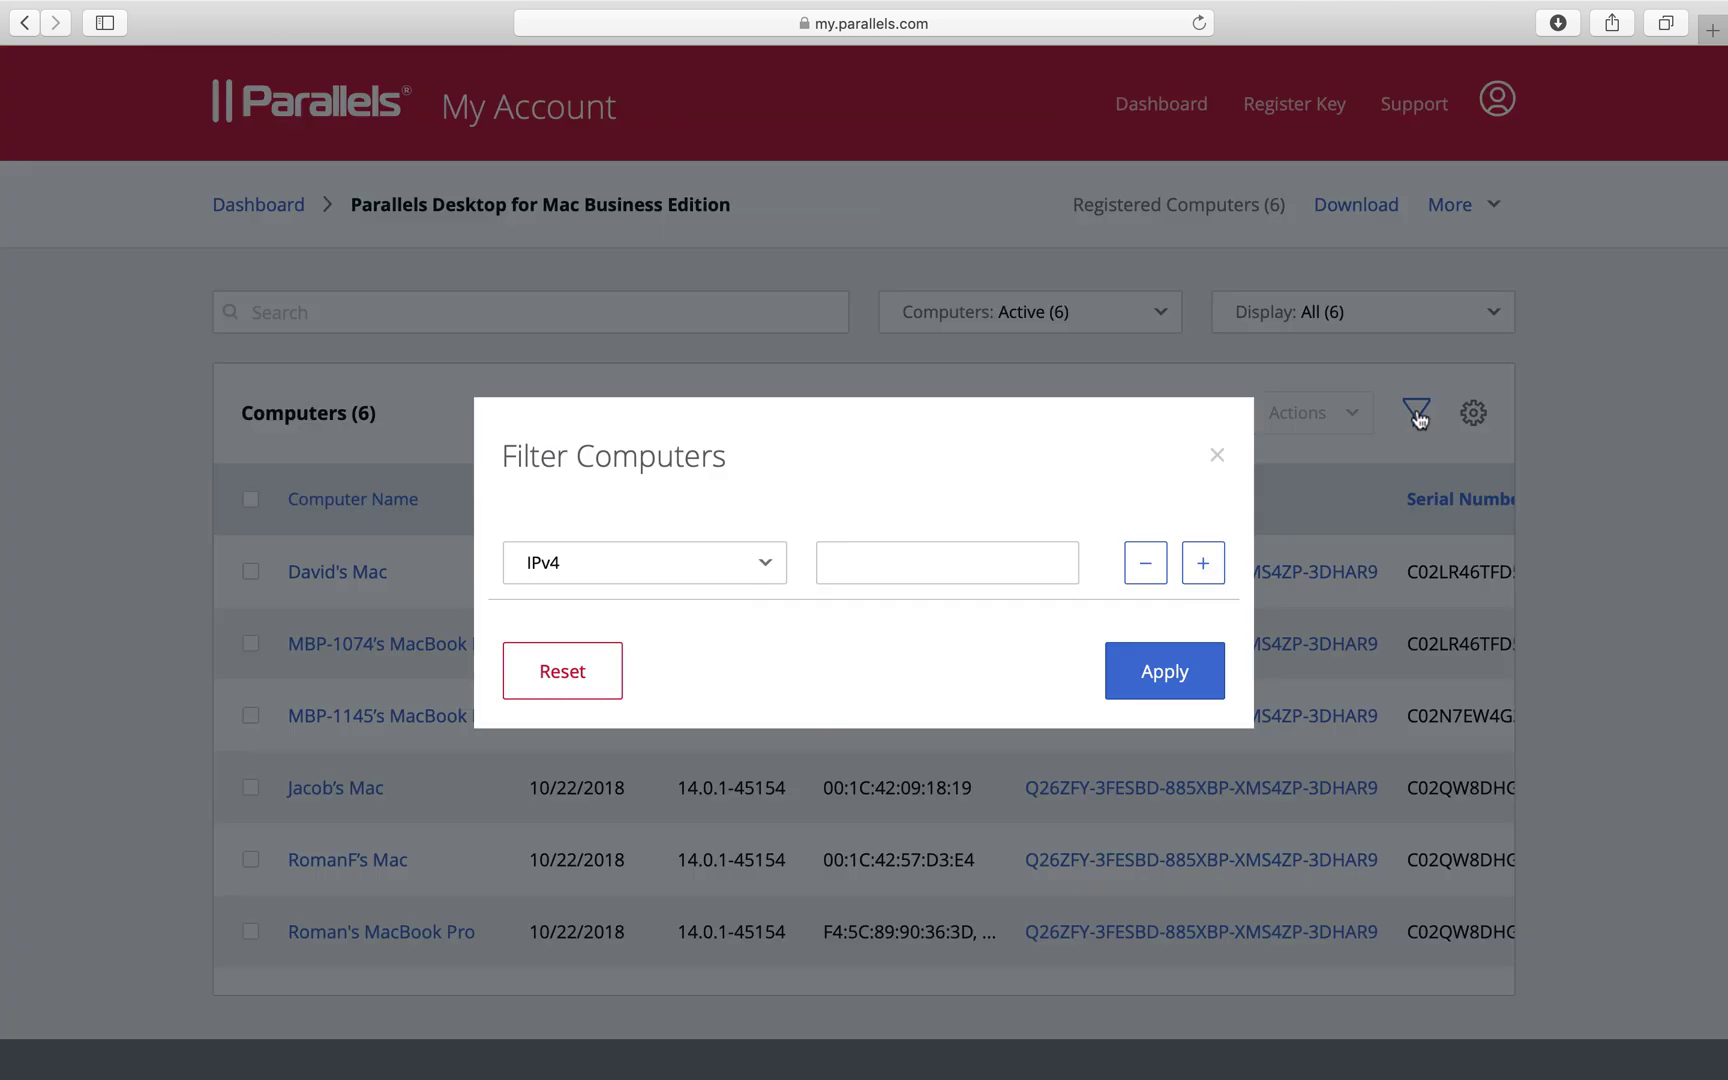
click(764, 566)
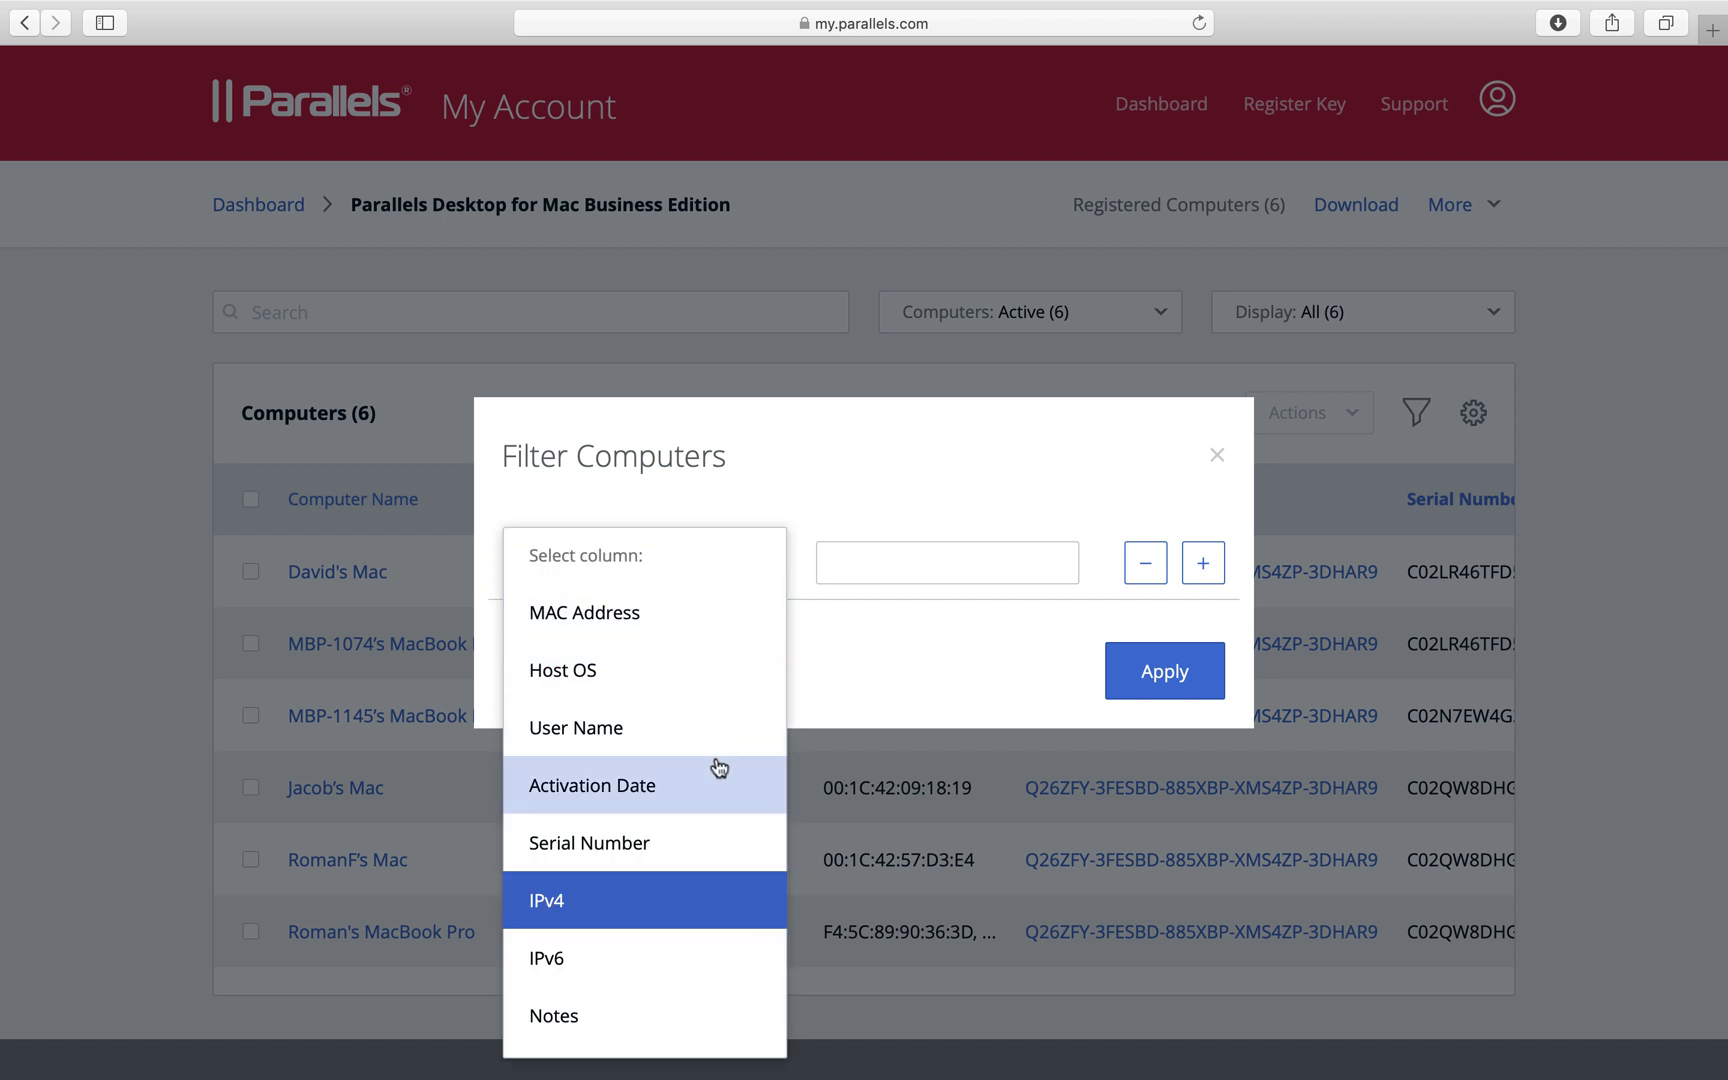
scroll(719, 767, up, 3)
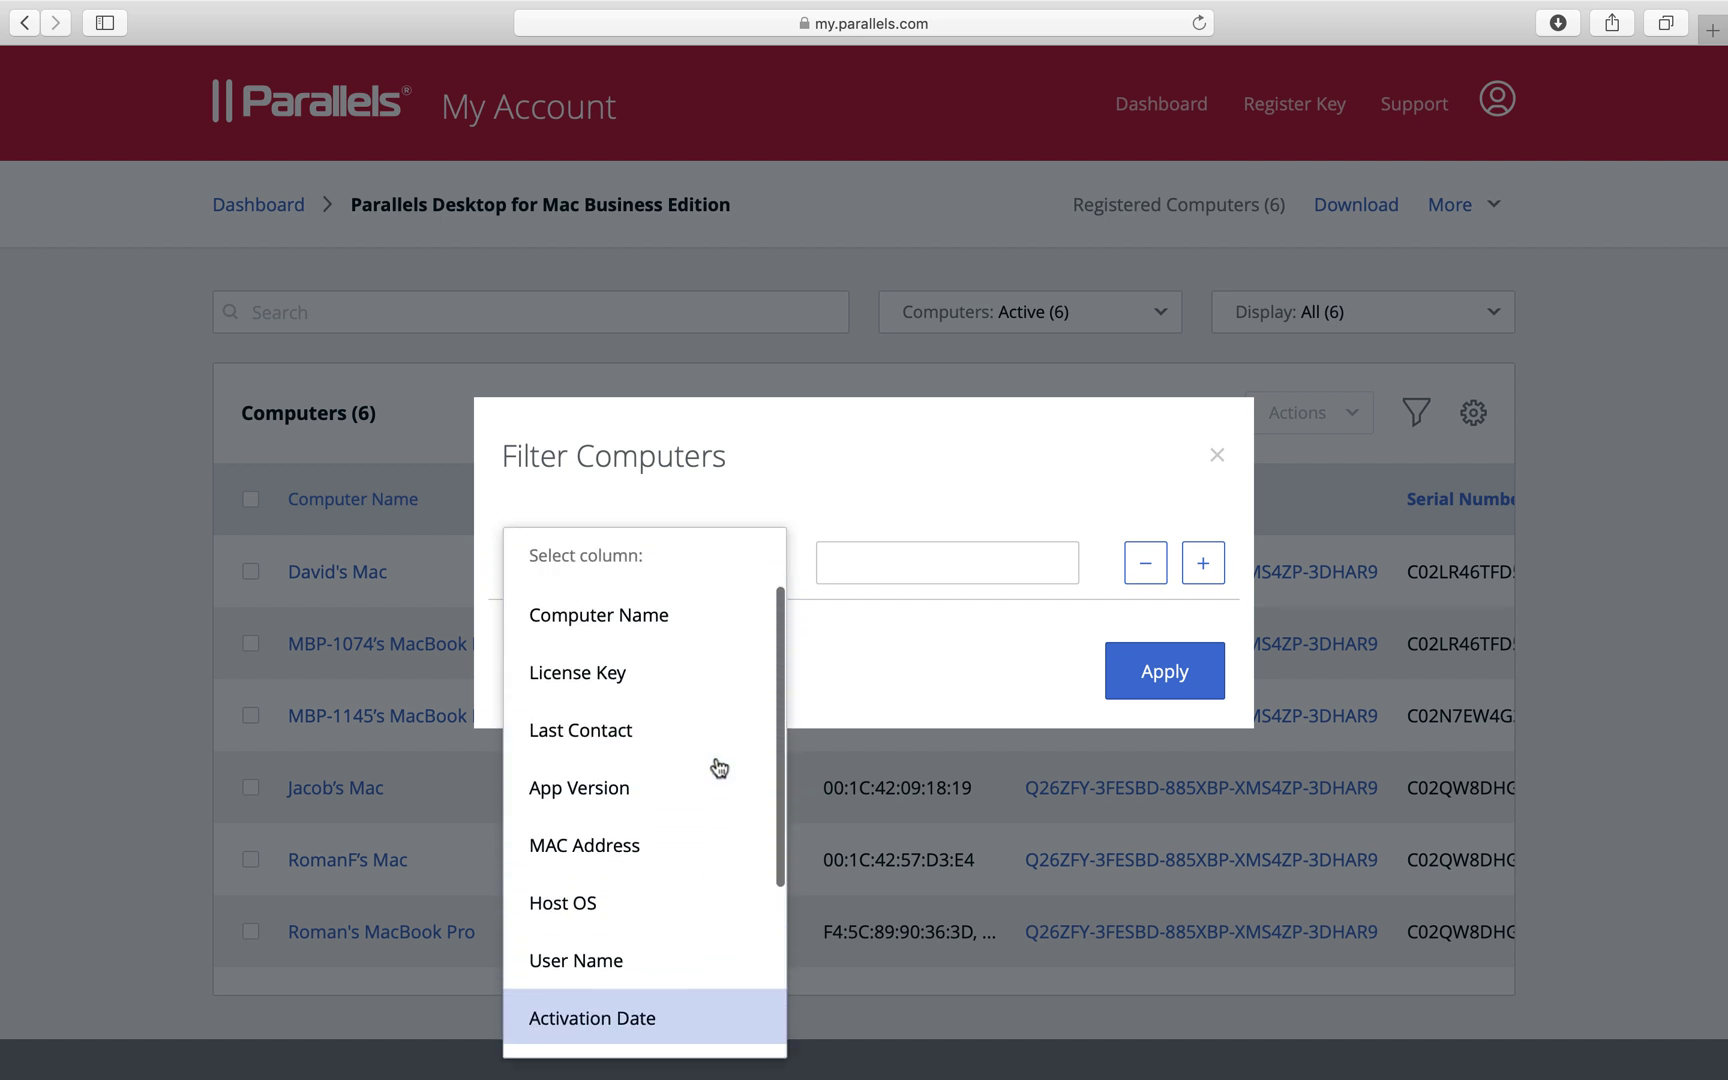
click(687, 620)
click(868, 556)
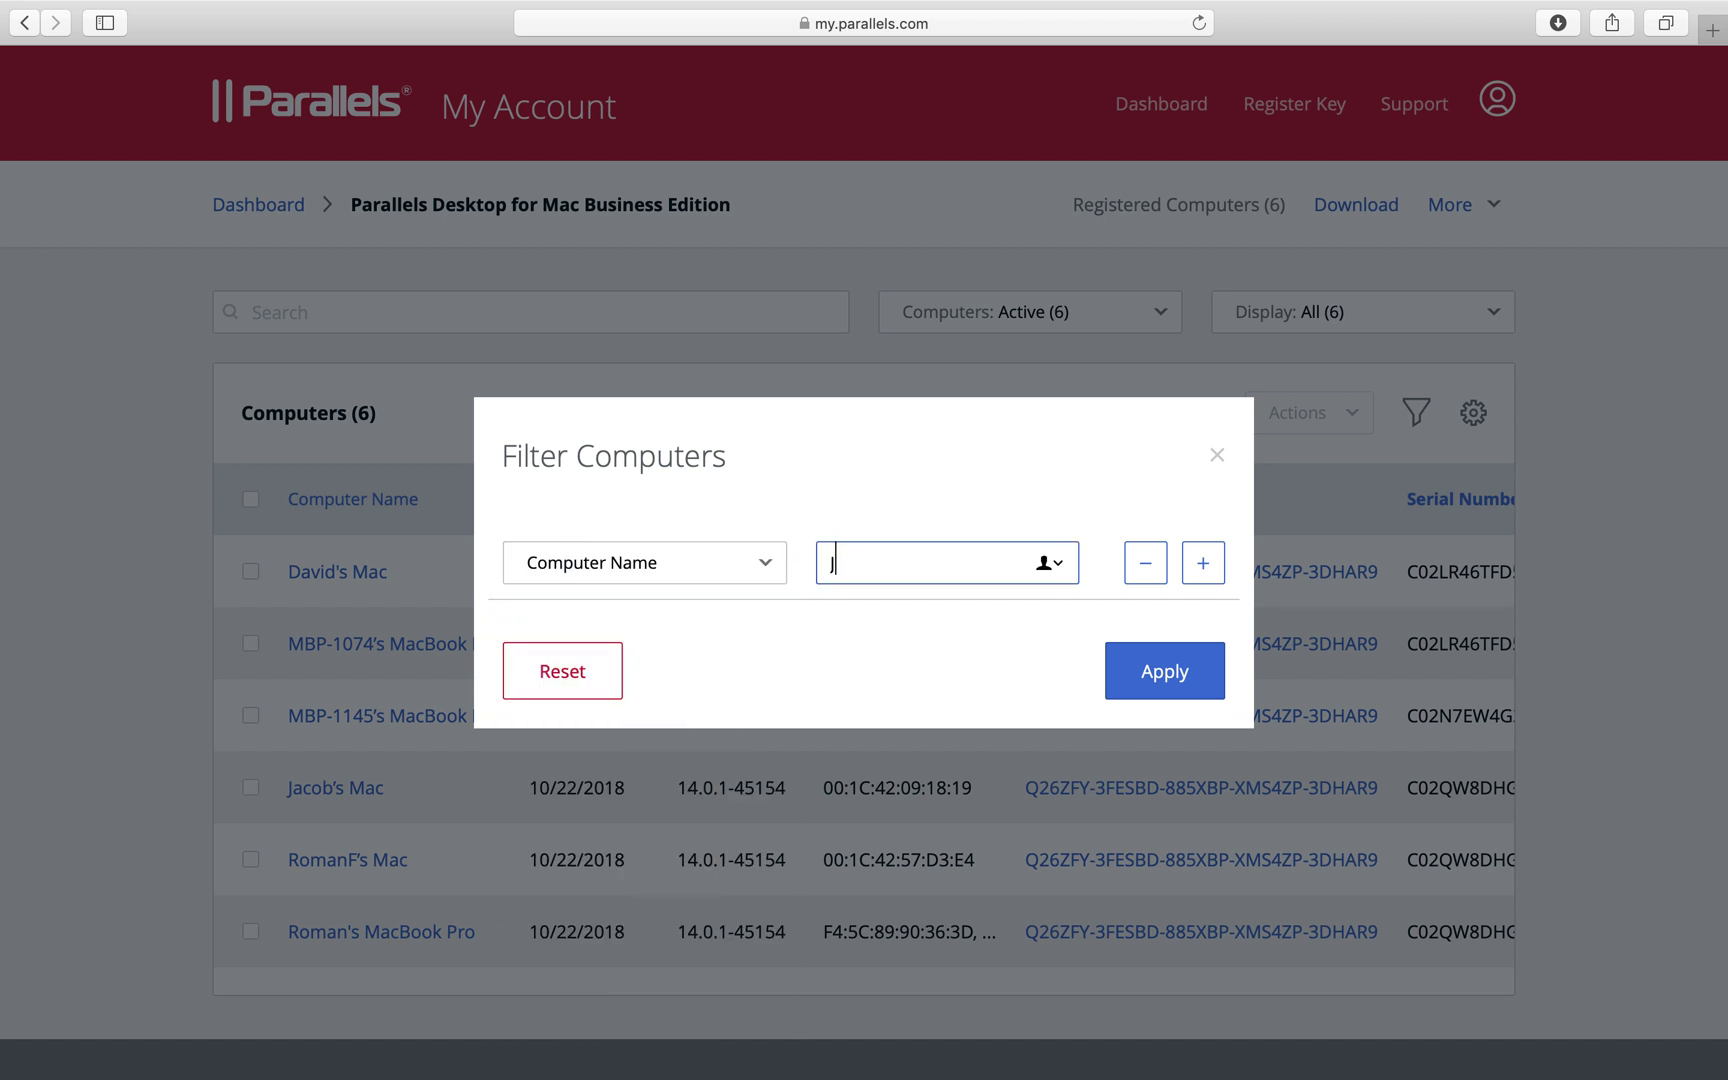
text(Jacob)
click(1163, 674)
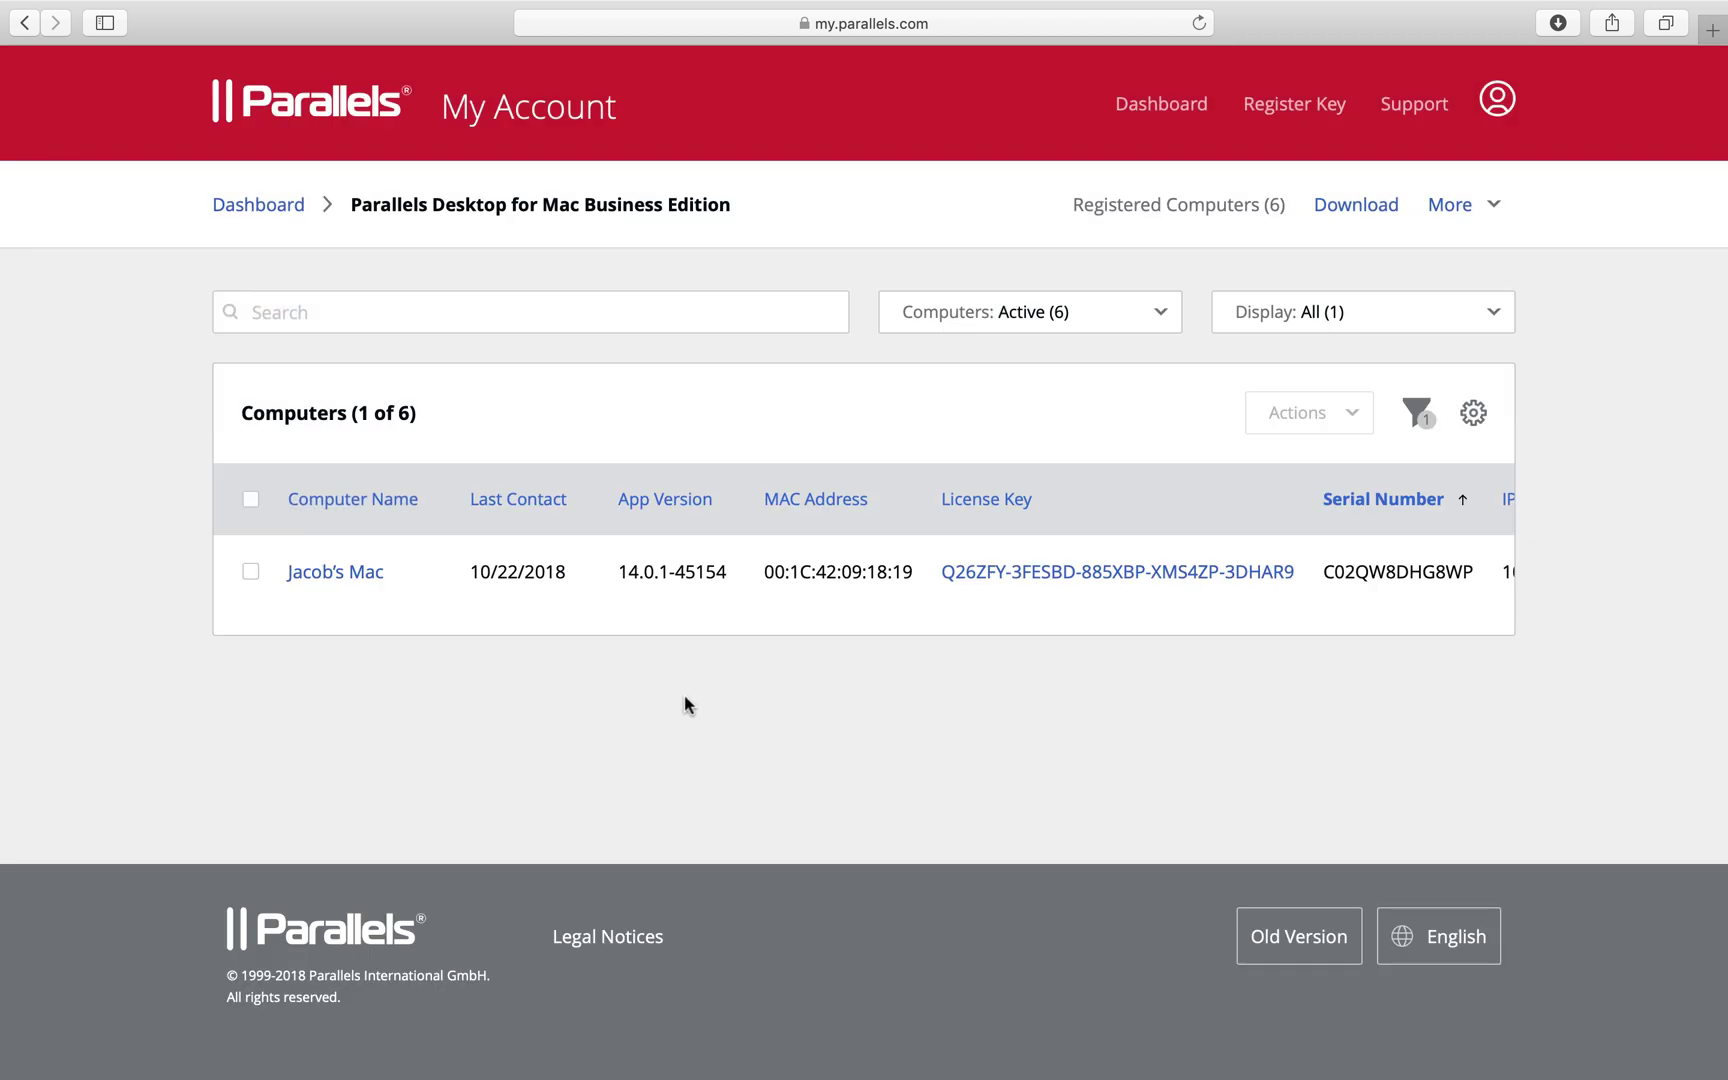
Deactivate the filtered computer from its details dialog and close the dialog
click(352, 574)
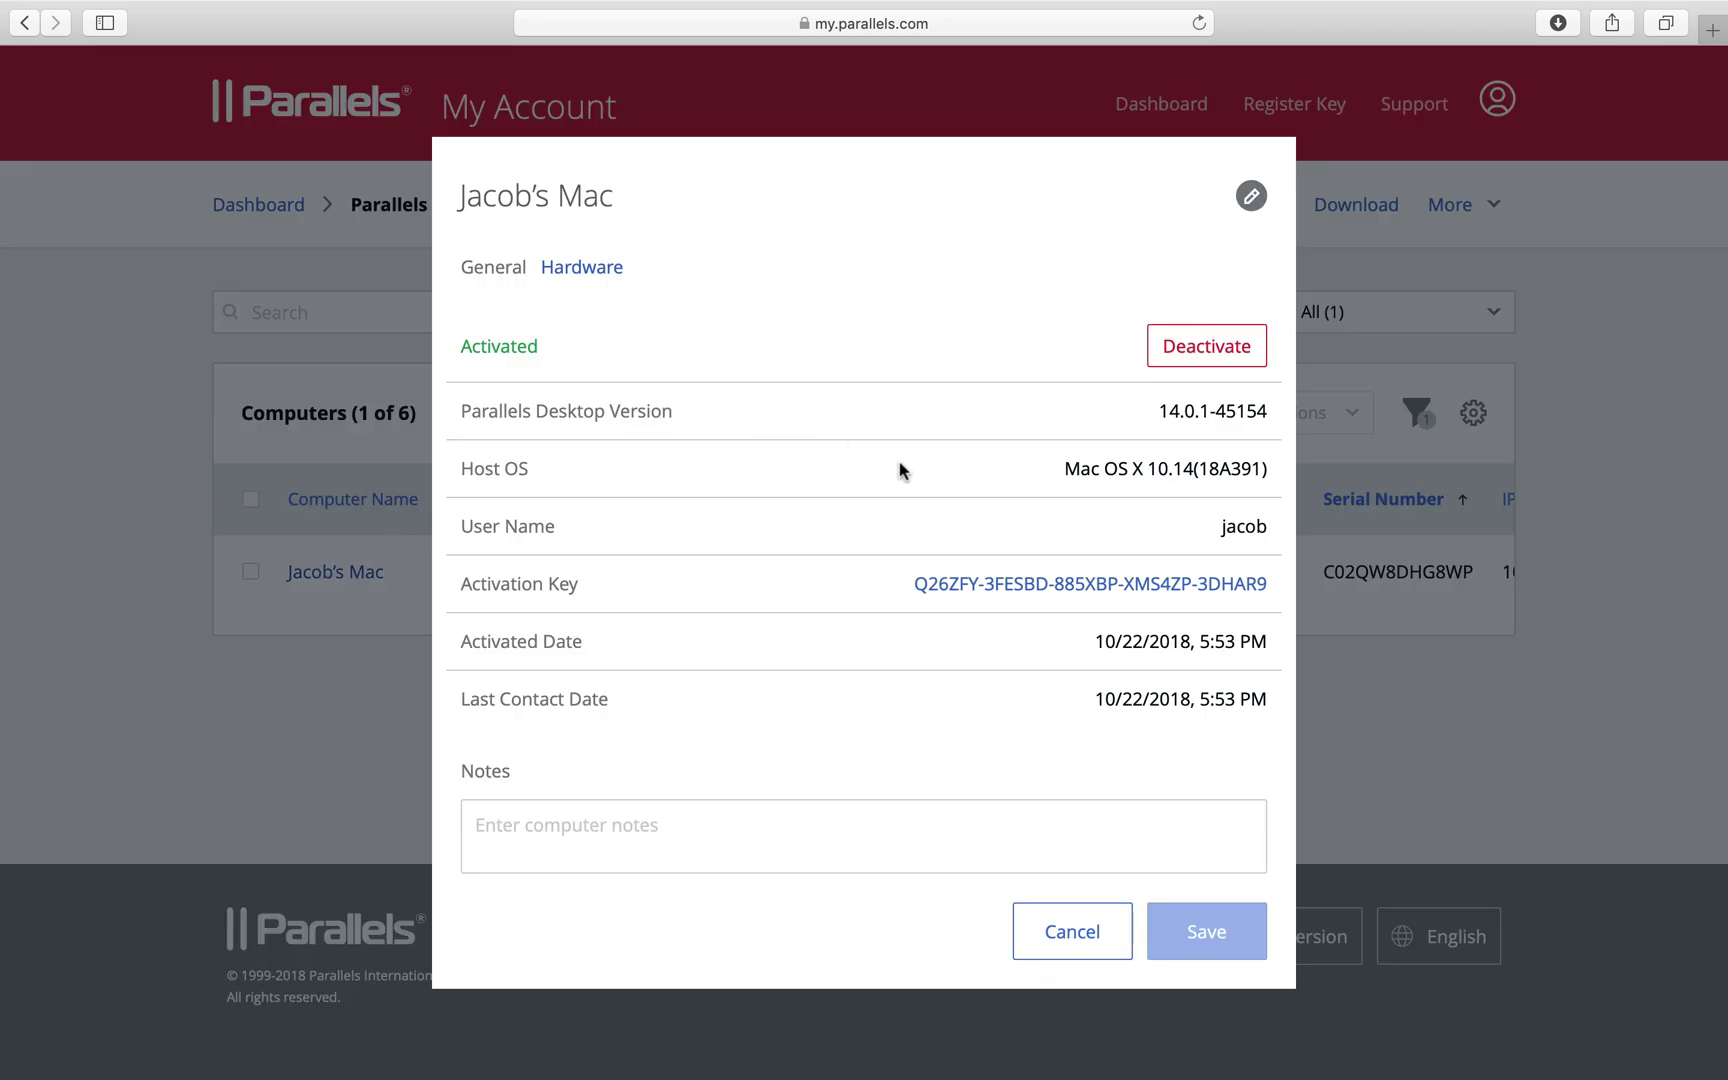
click(1181, 345)
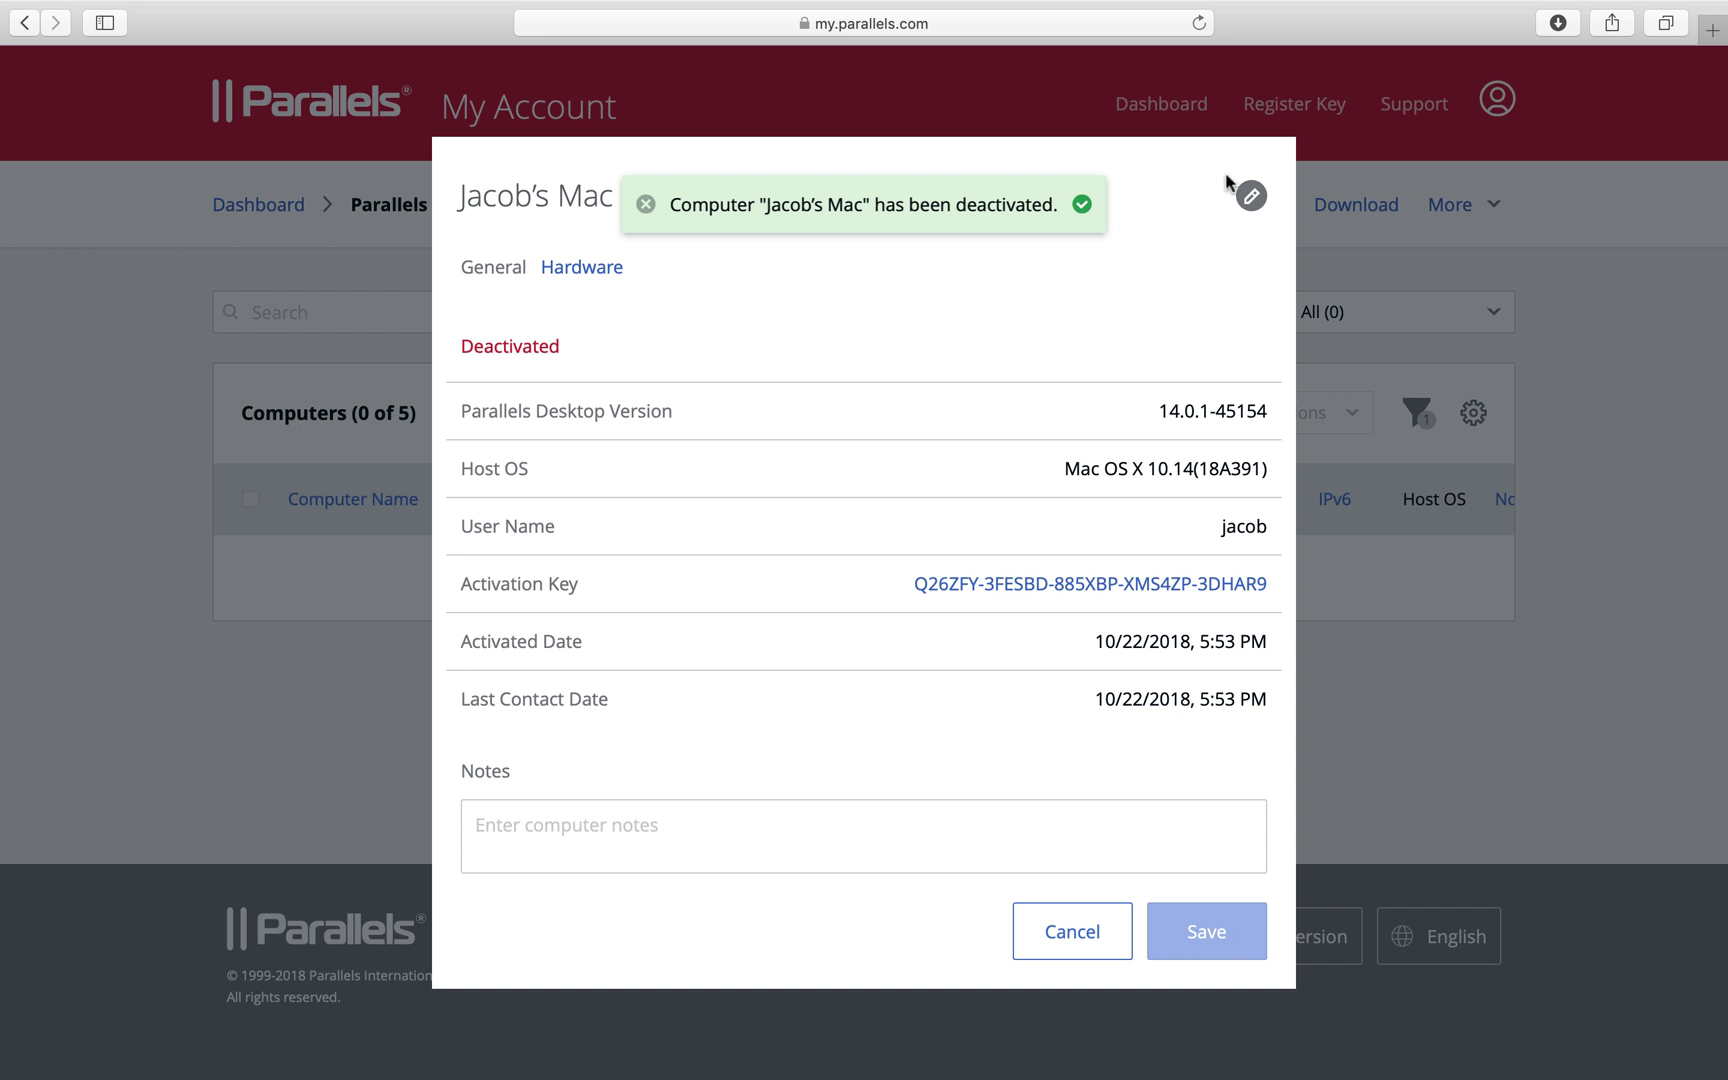
click(647, 207)
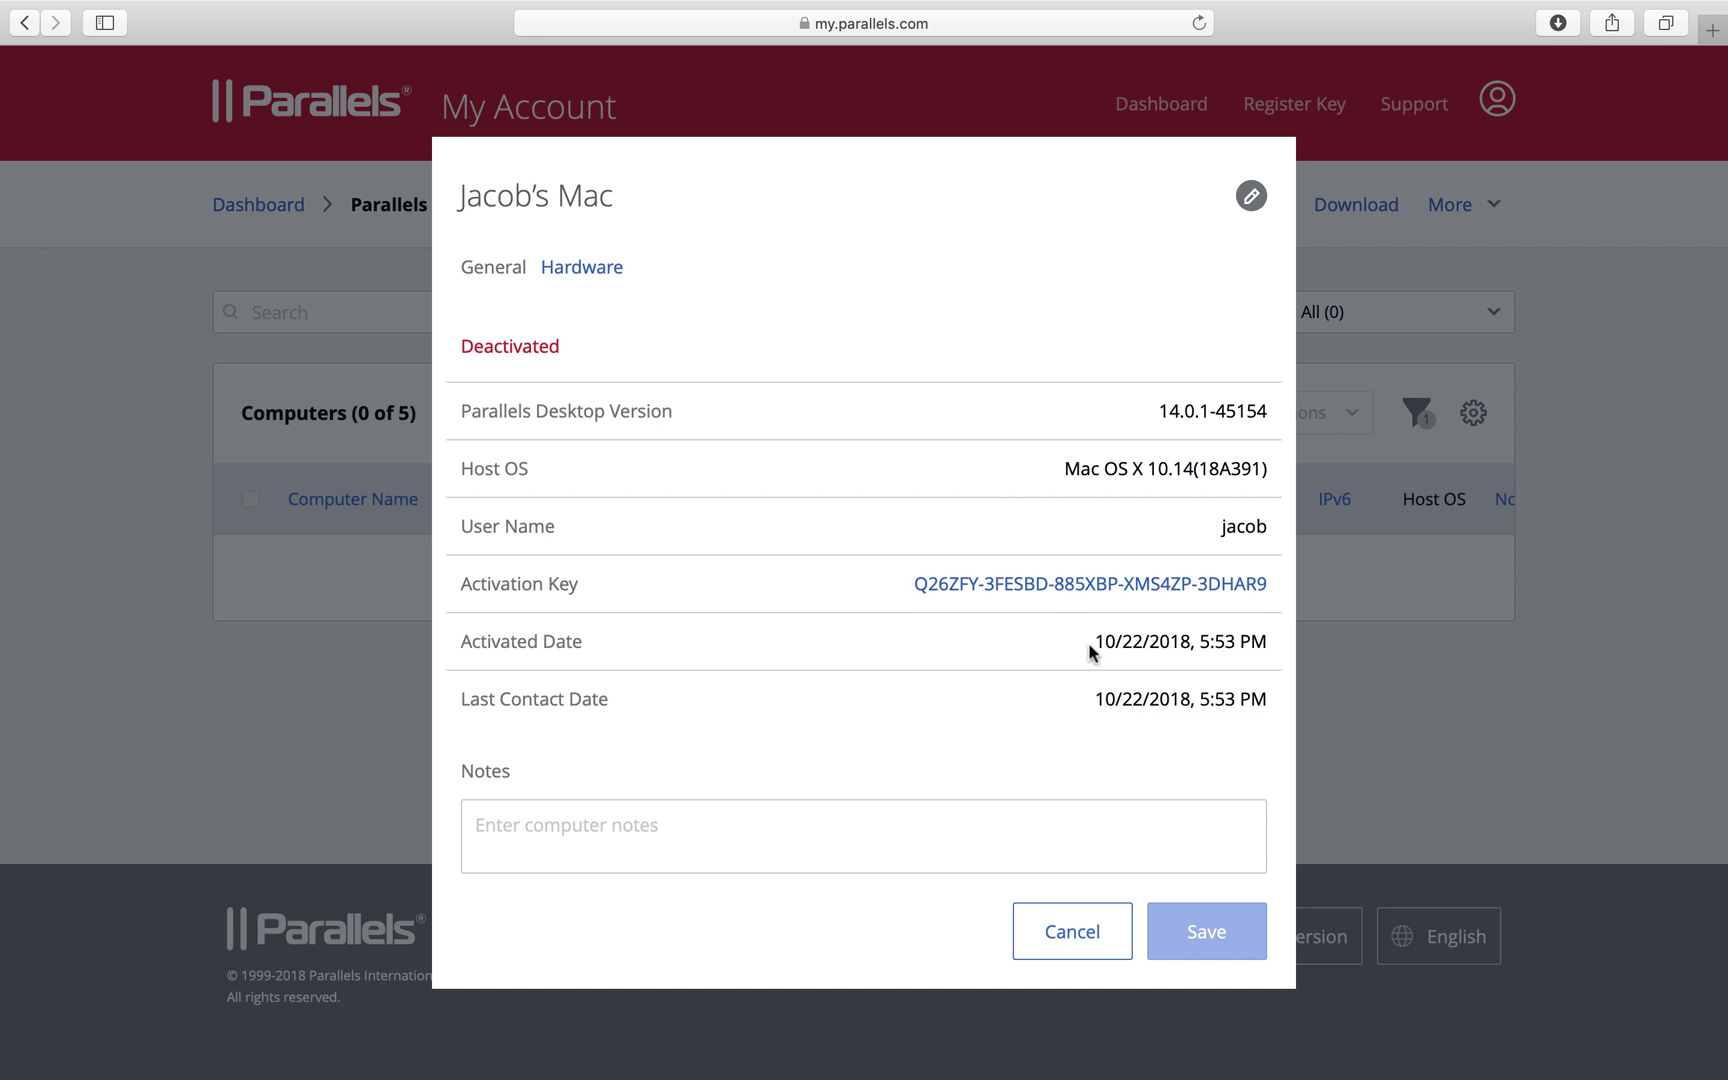
click(1070, 943)
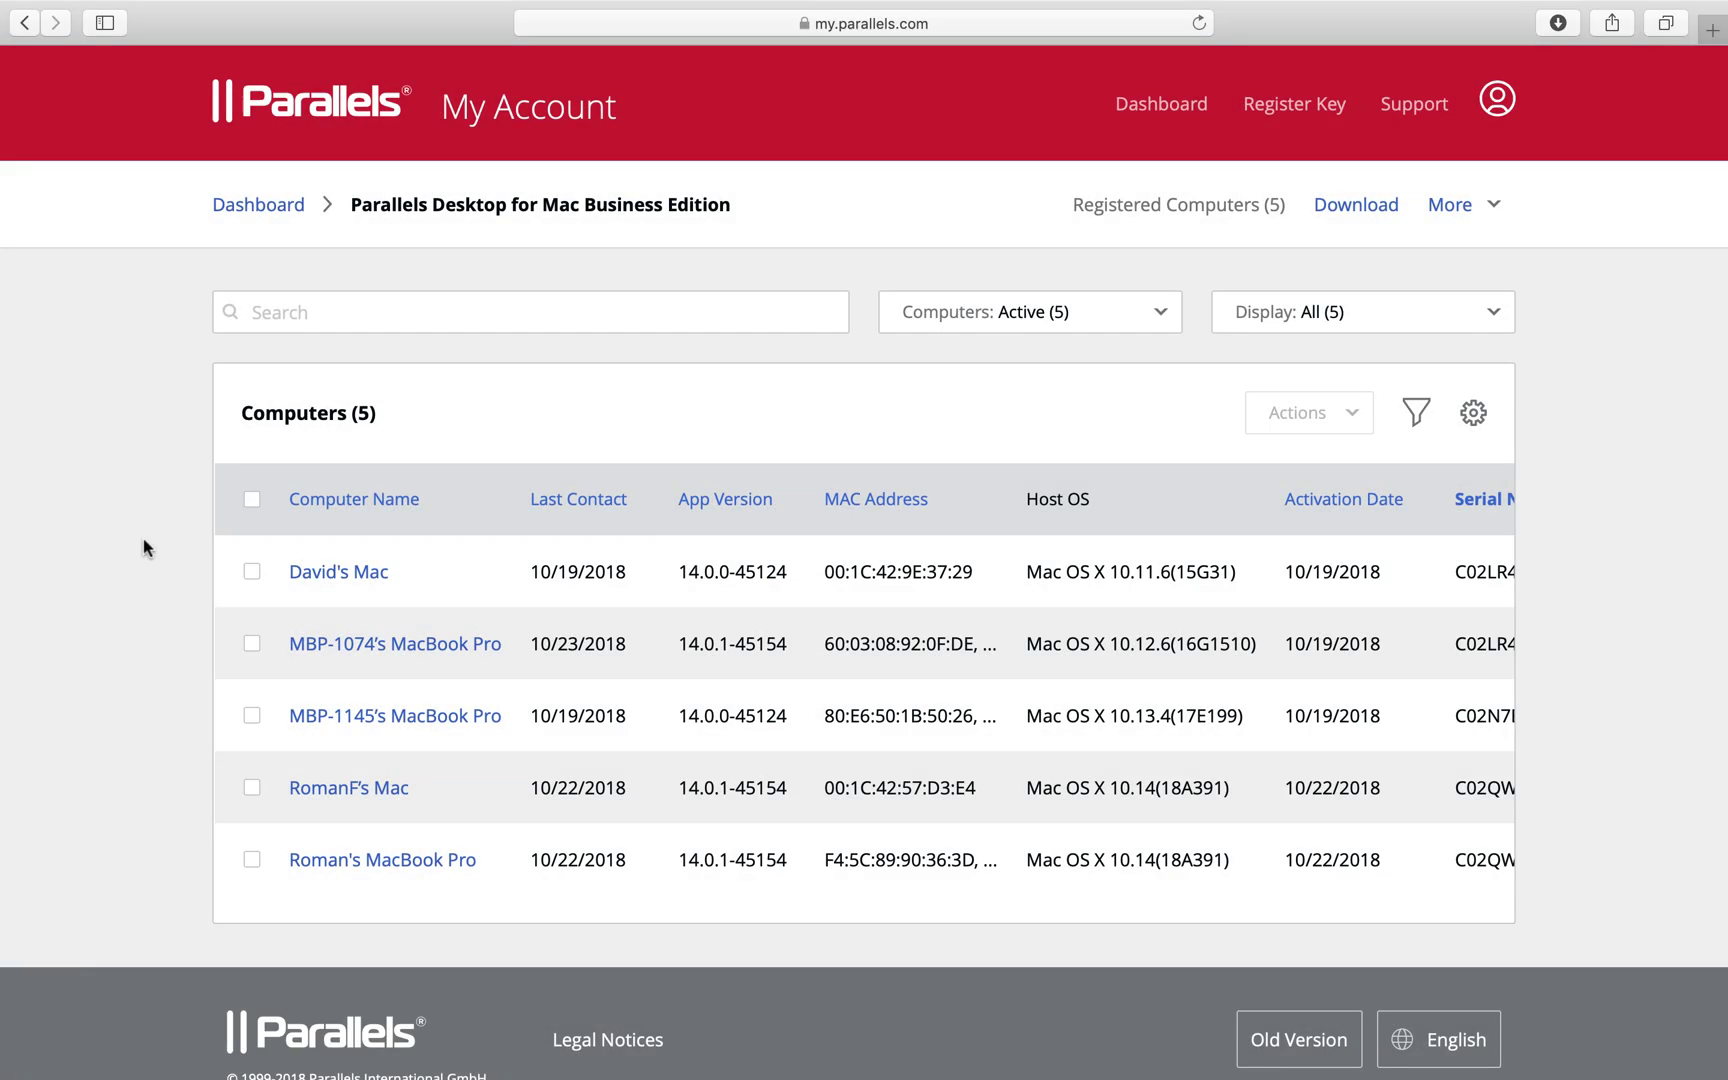
Add the fourth listed computer to the blacklist via Actions and confirm
click(252, 788)
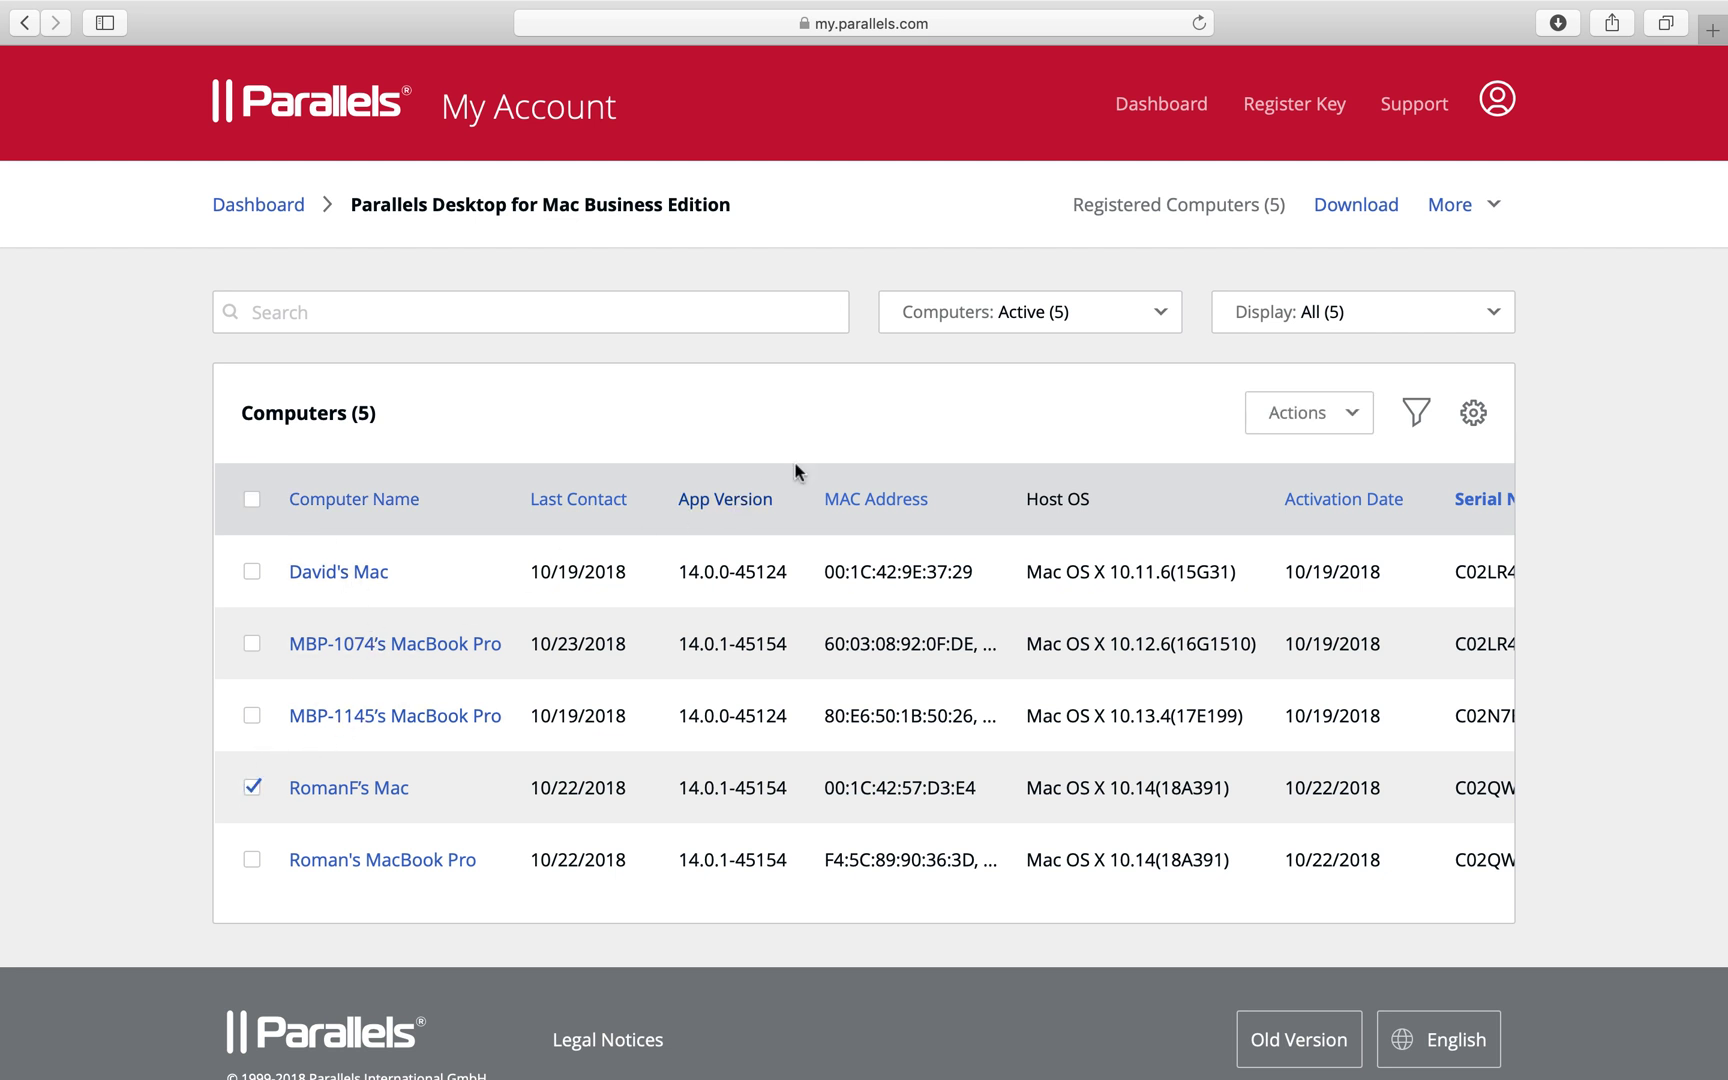
click(1280, 414)
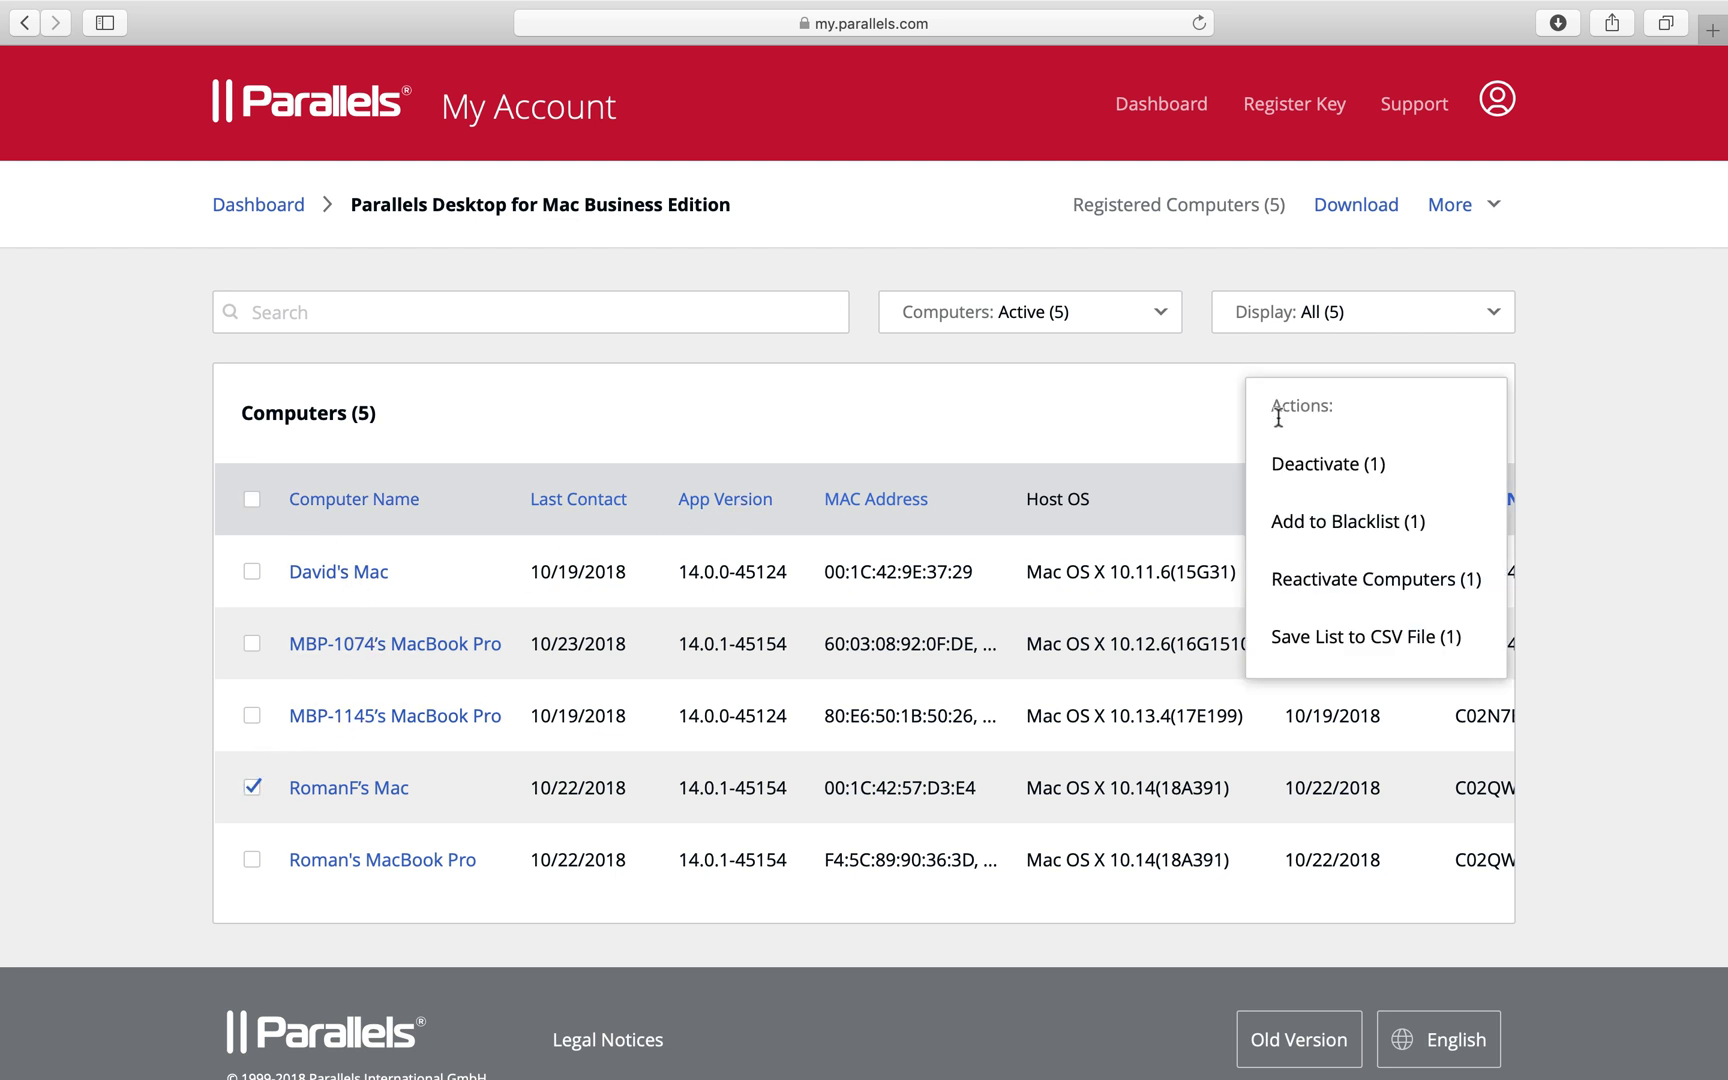
click(1377, 525)
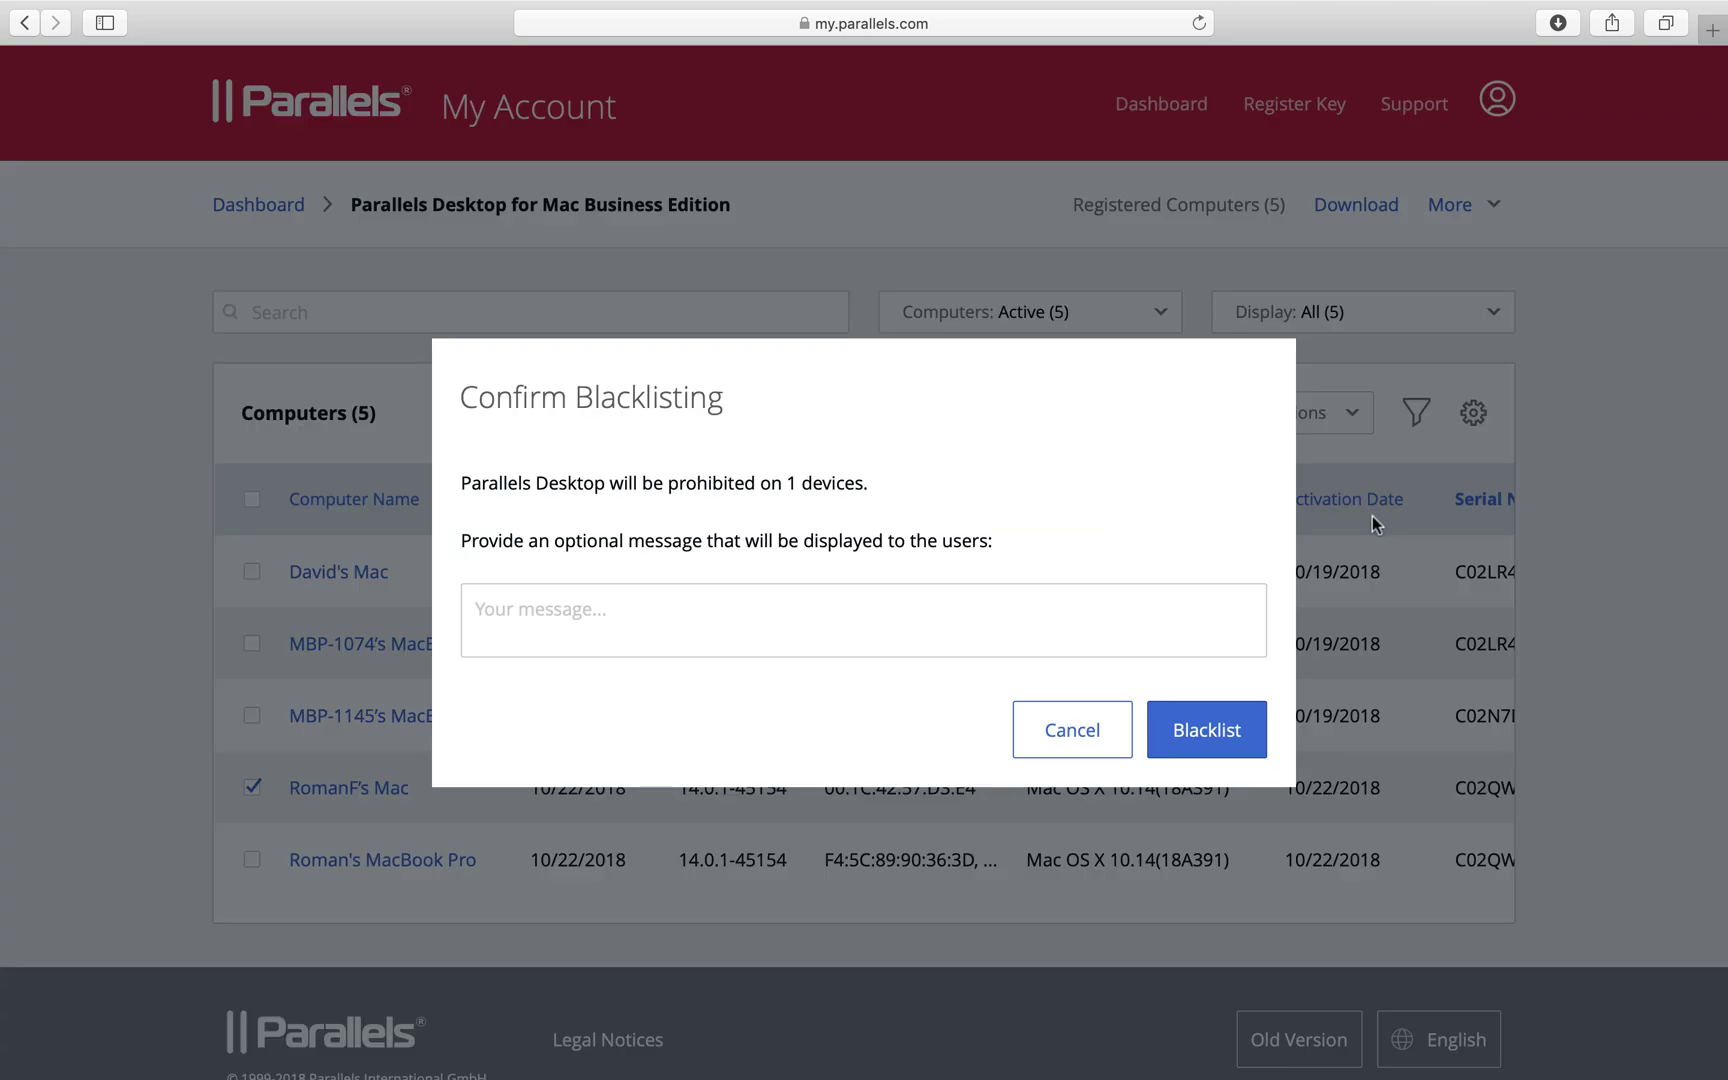
click(1183, 738)
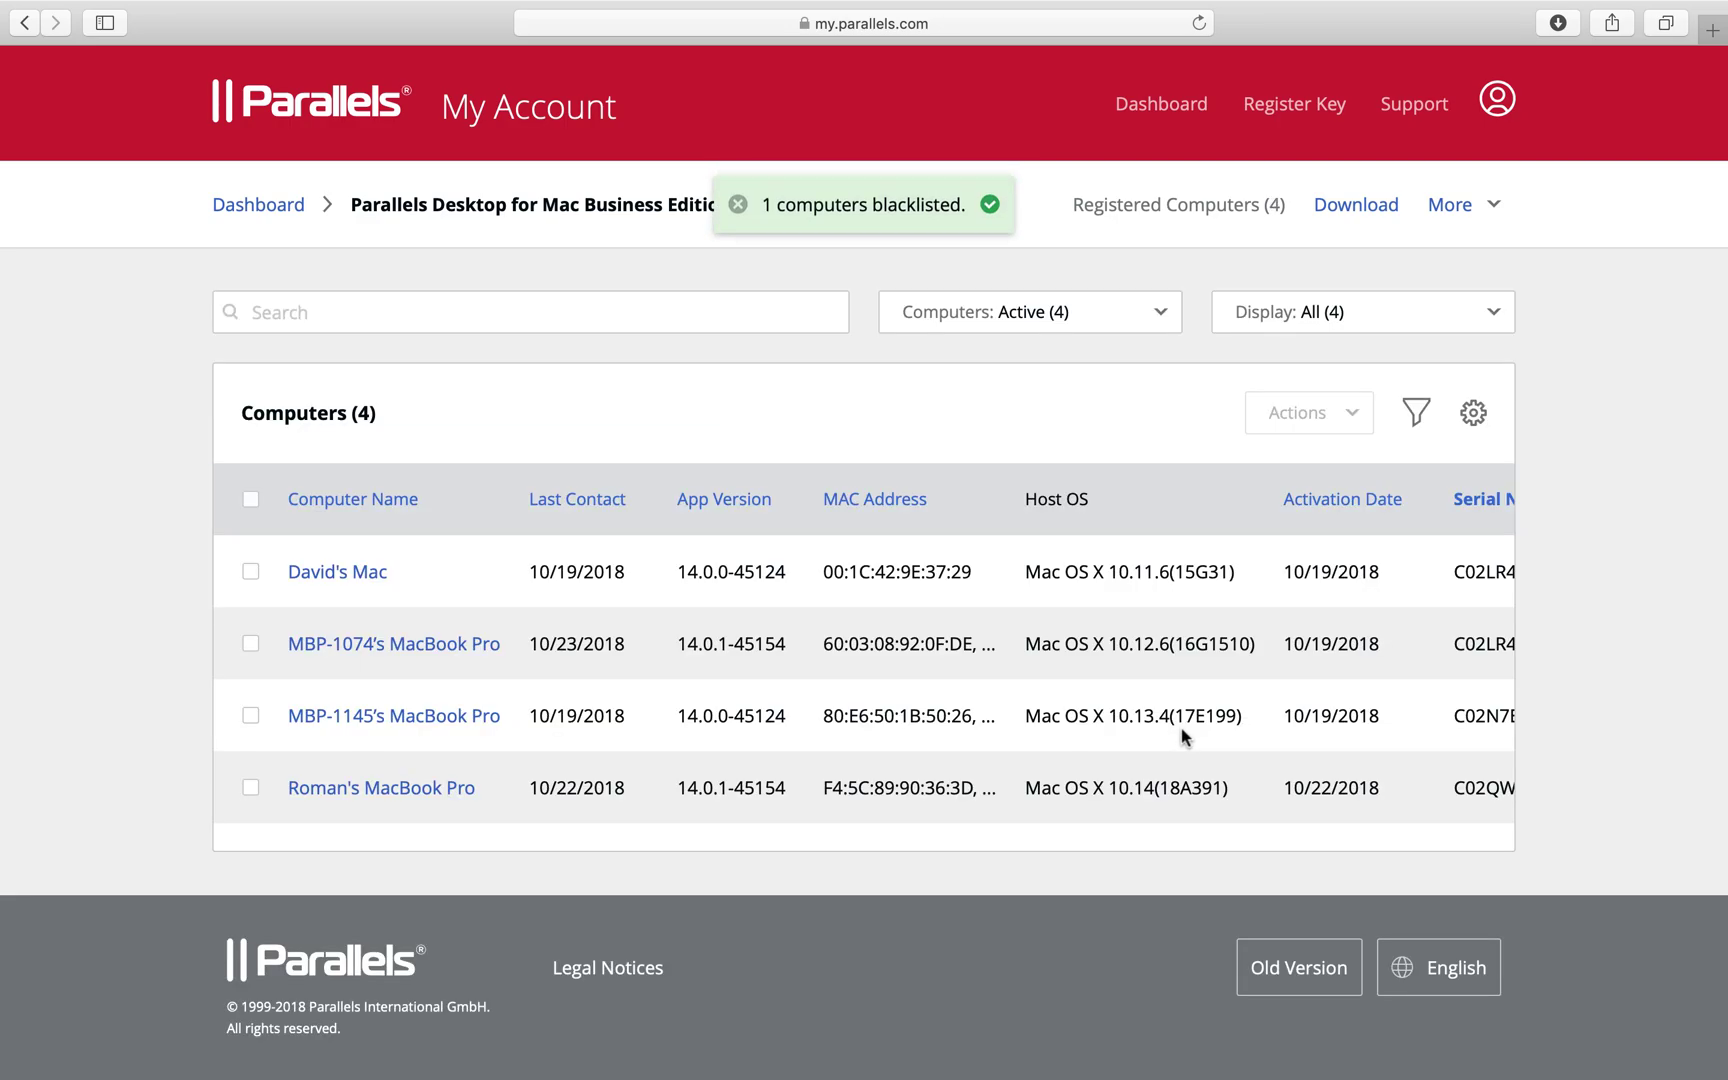
click(1100, 318)
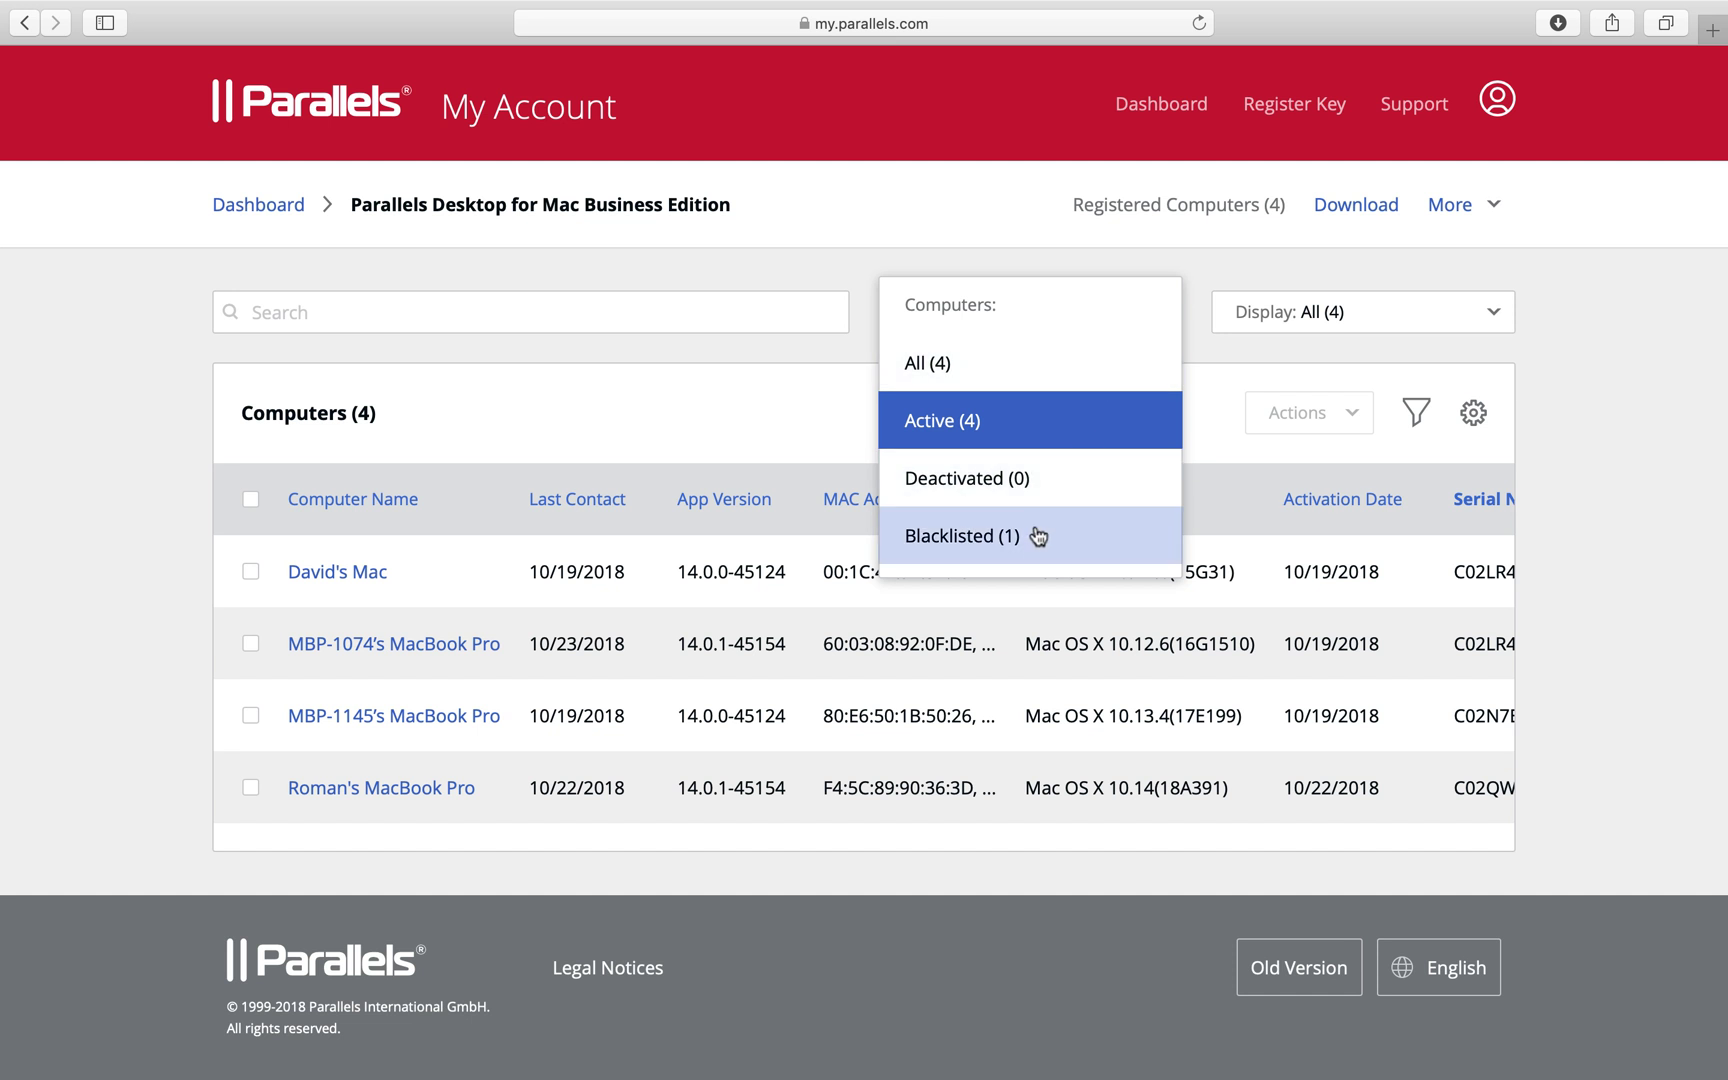
Filter Computers to Blacklisted and remove the listed Mac from the blacklist
click(1040, 533)
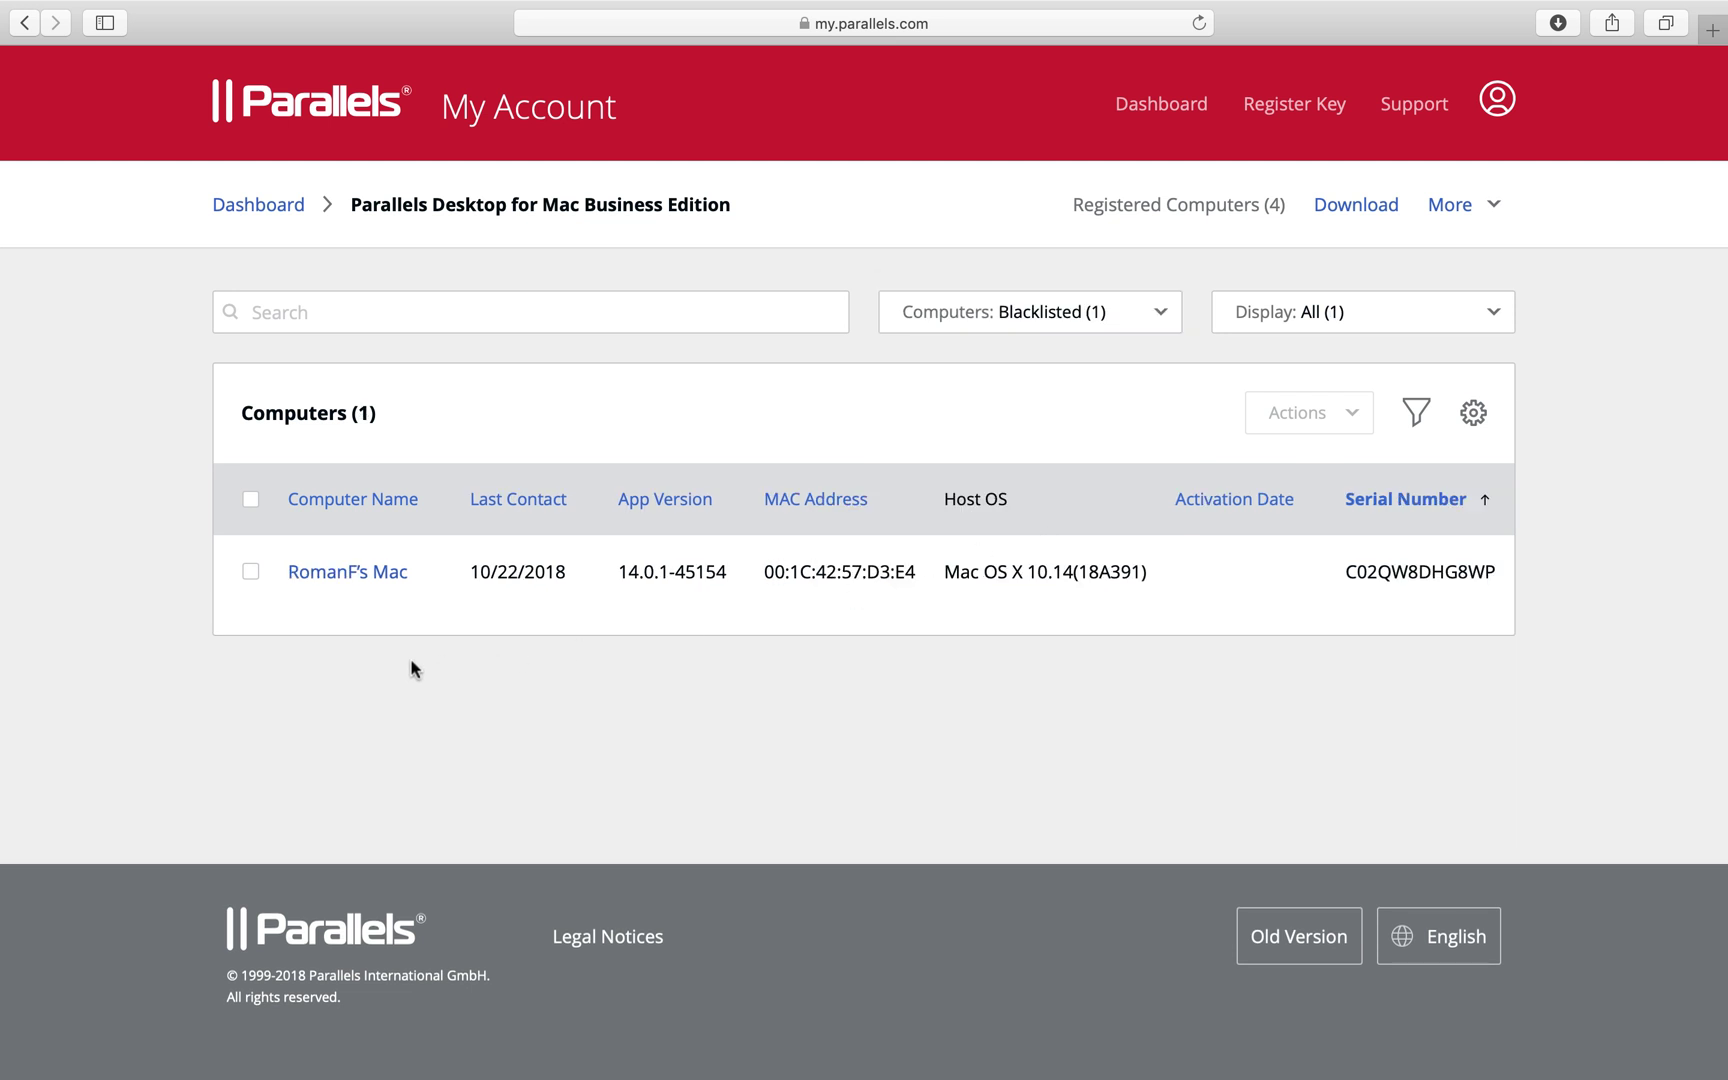
click(251, 576)
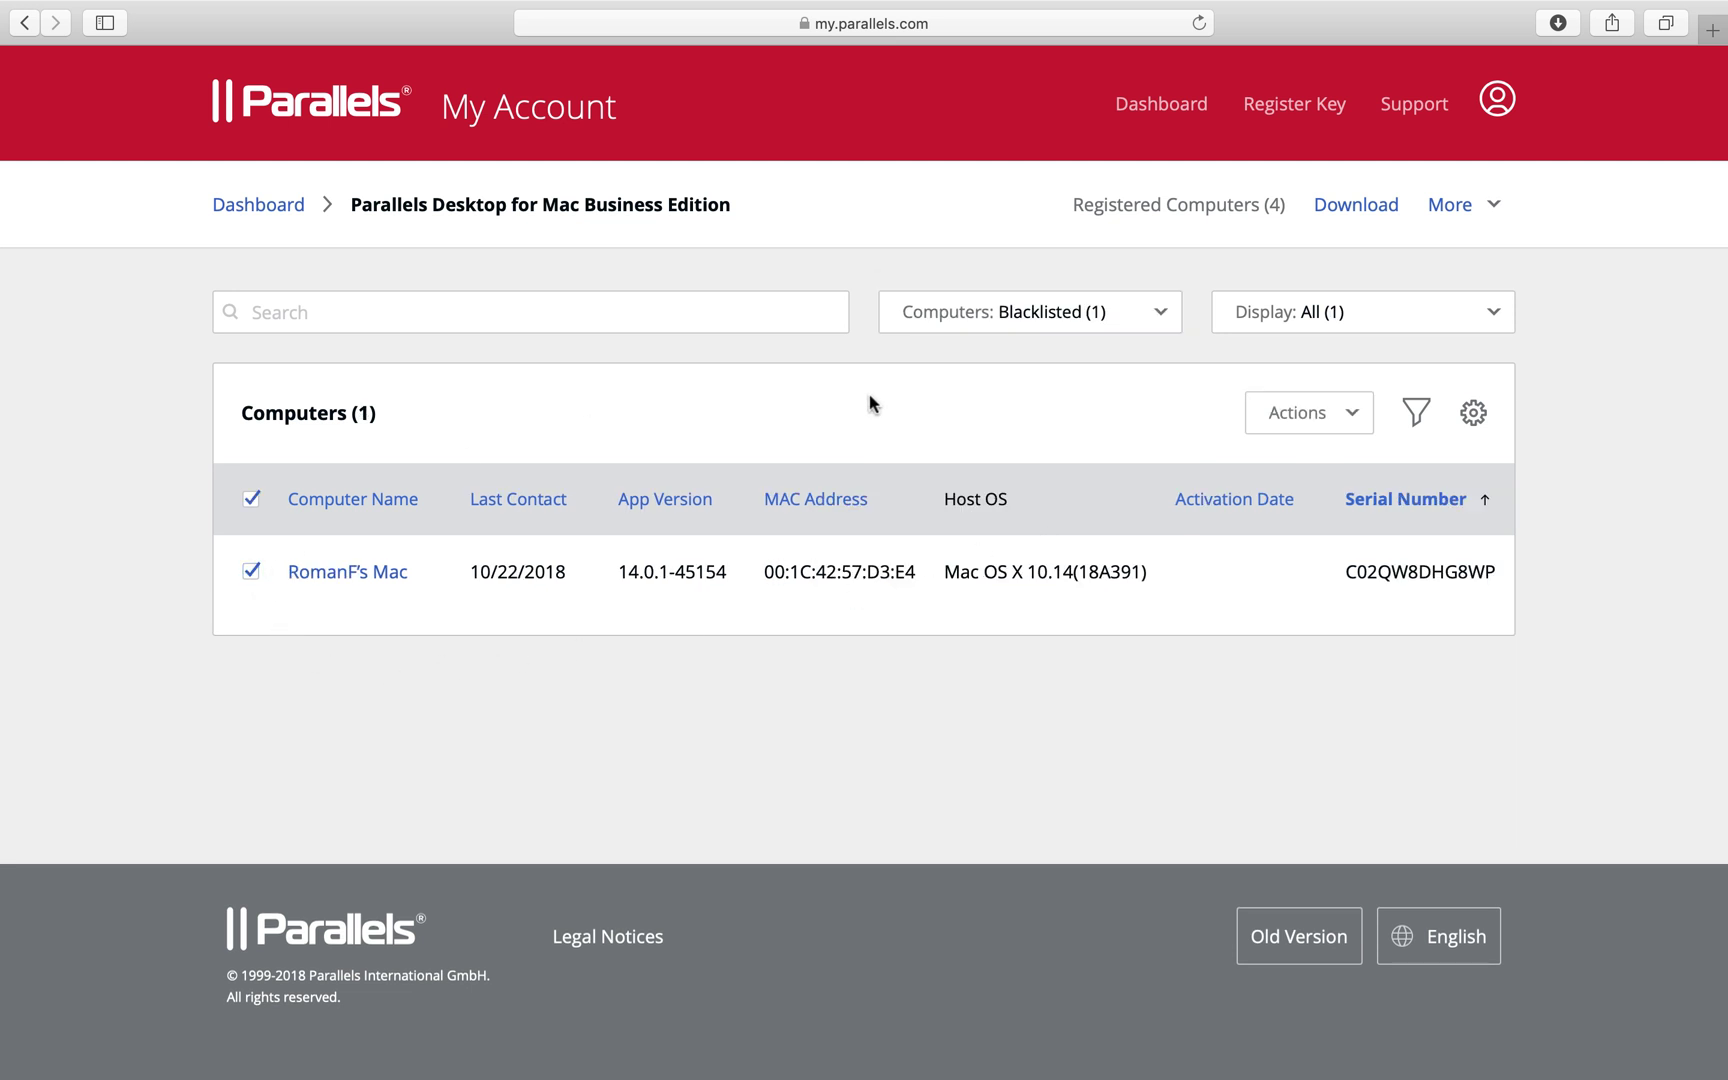
click(1284, 418)
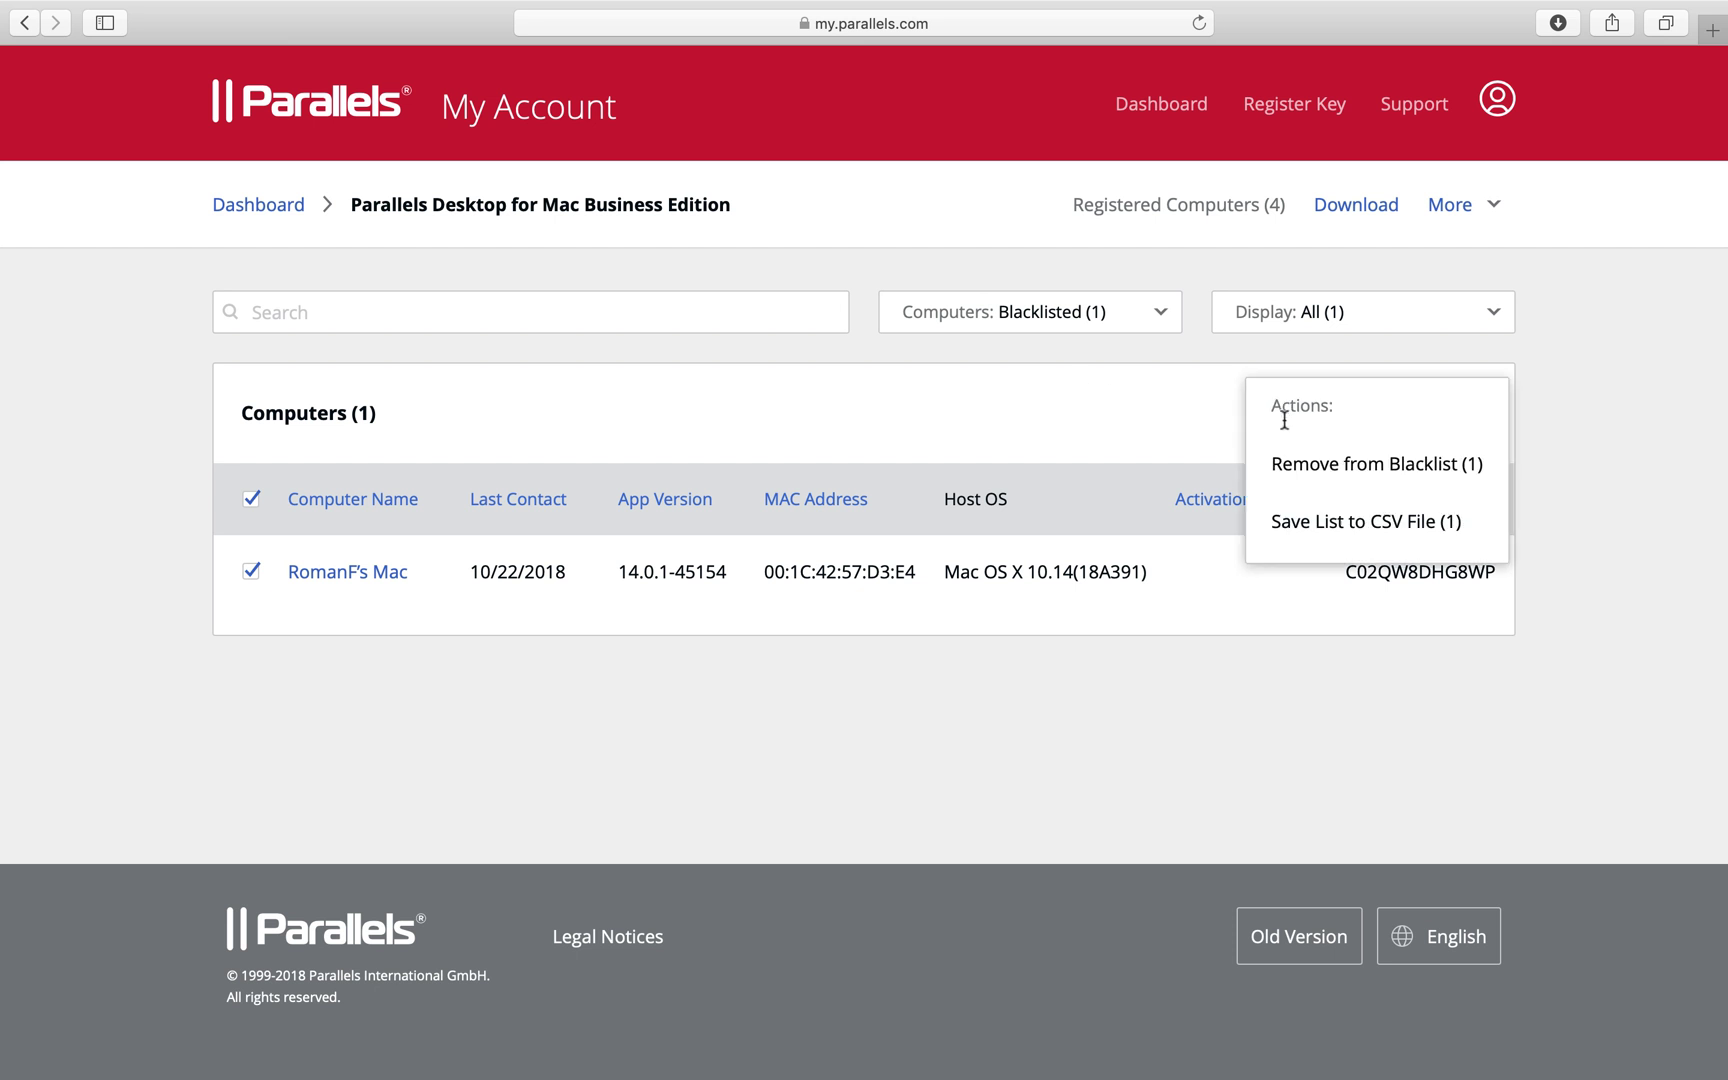
click(1381, 465)
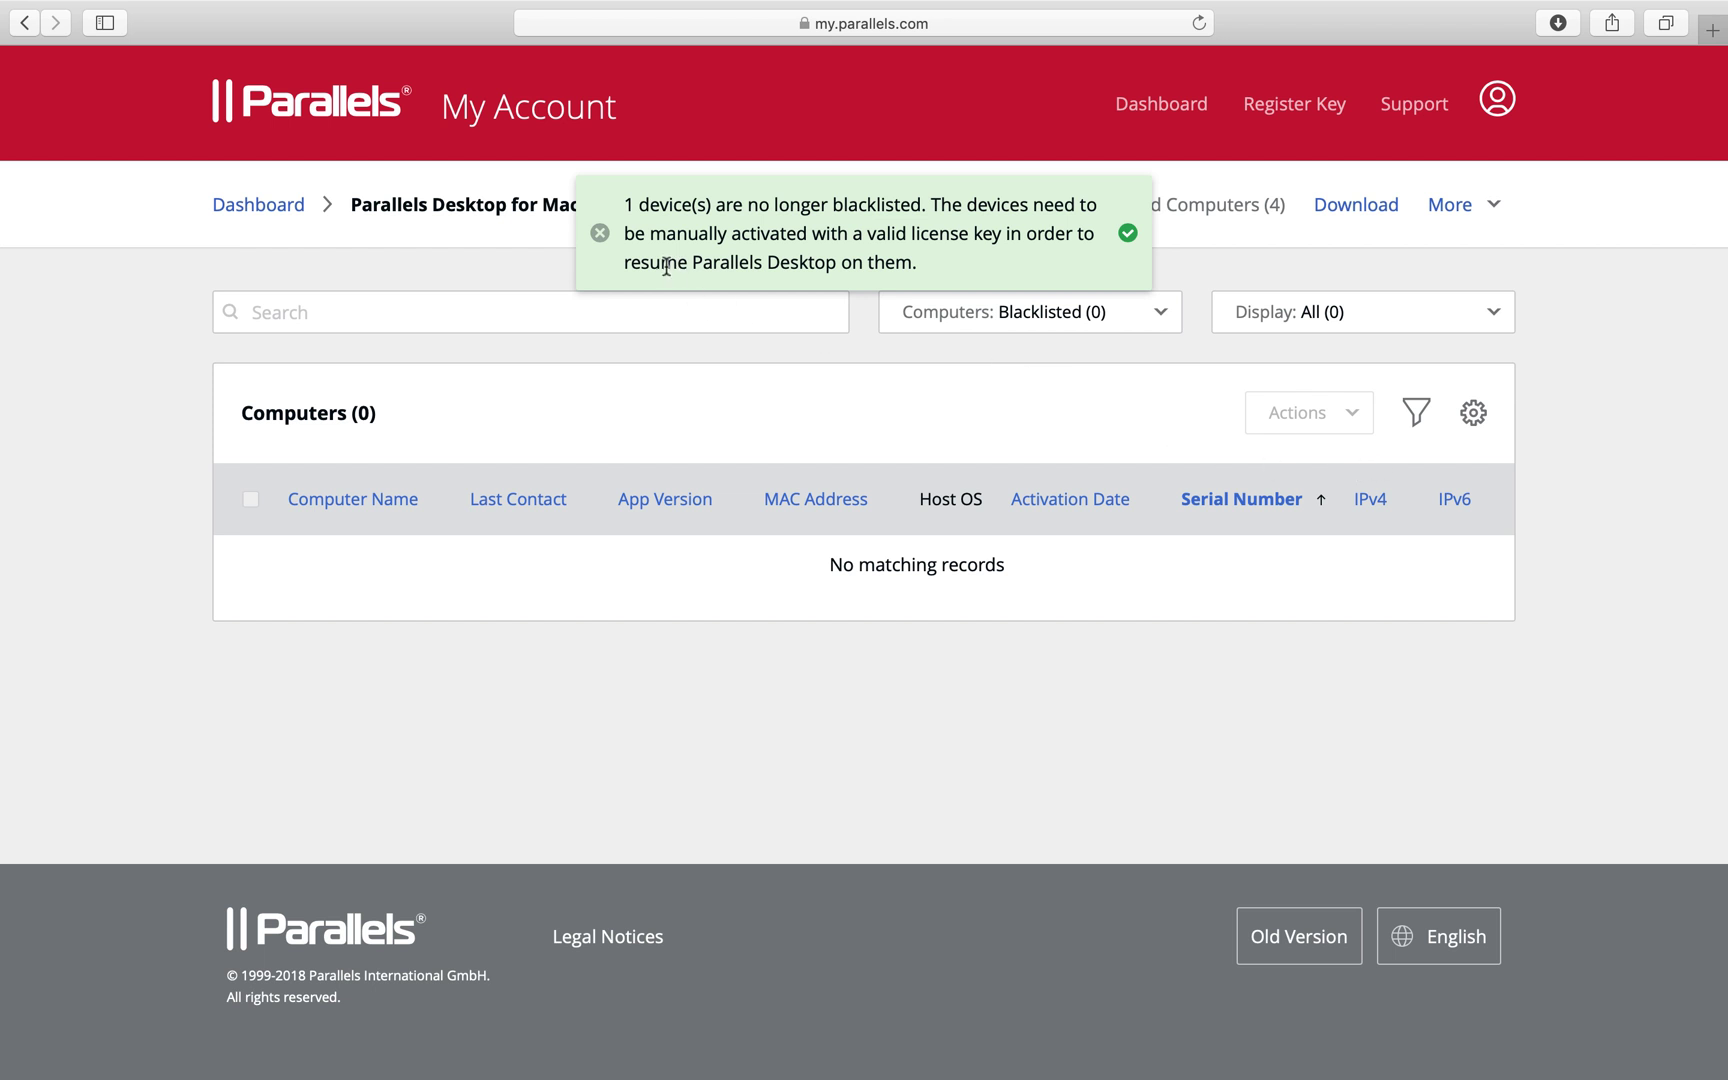
click(600, 233)
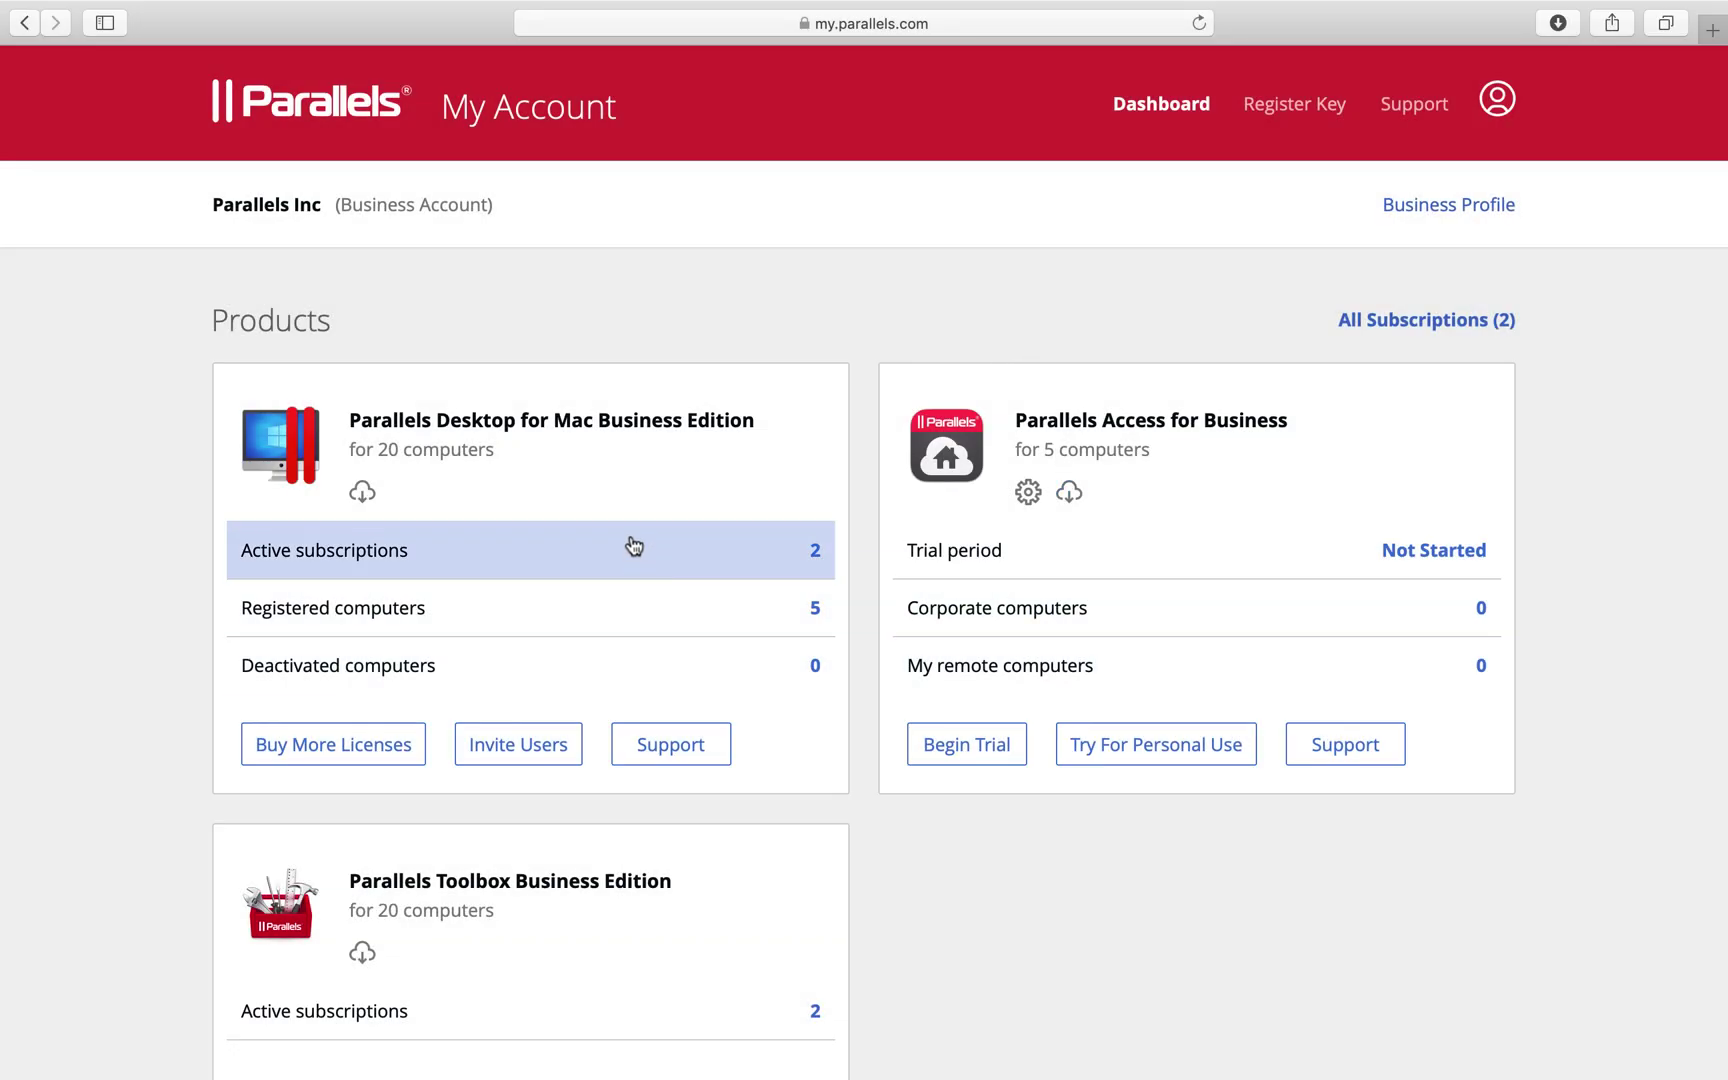
Open the Business Edition Primary Subscription from Active subscriptions and highlight its license key
click(607, 546)
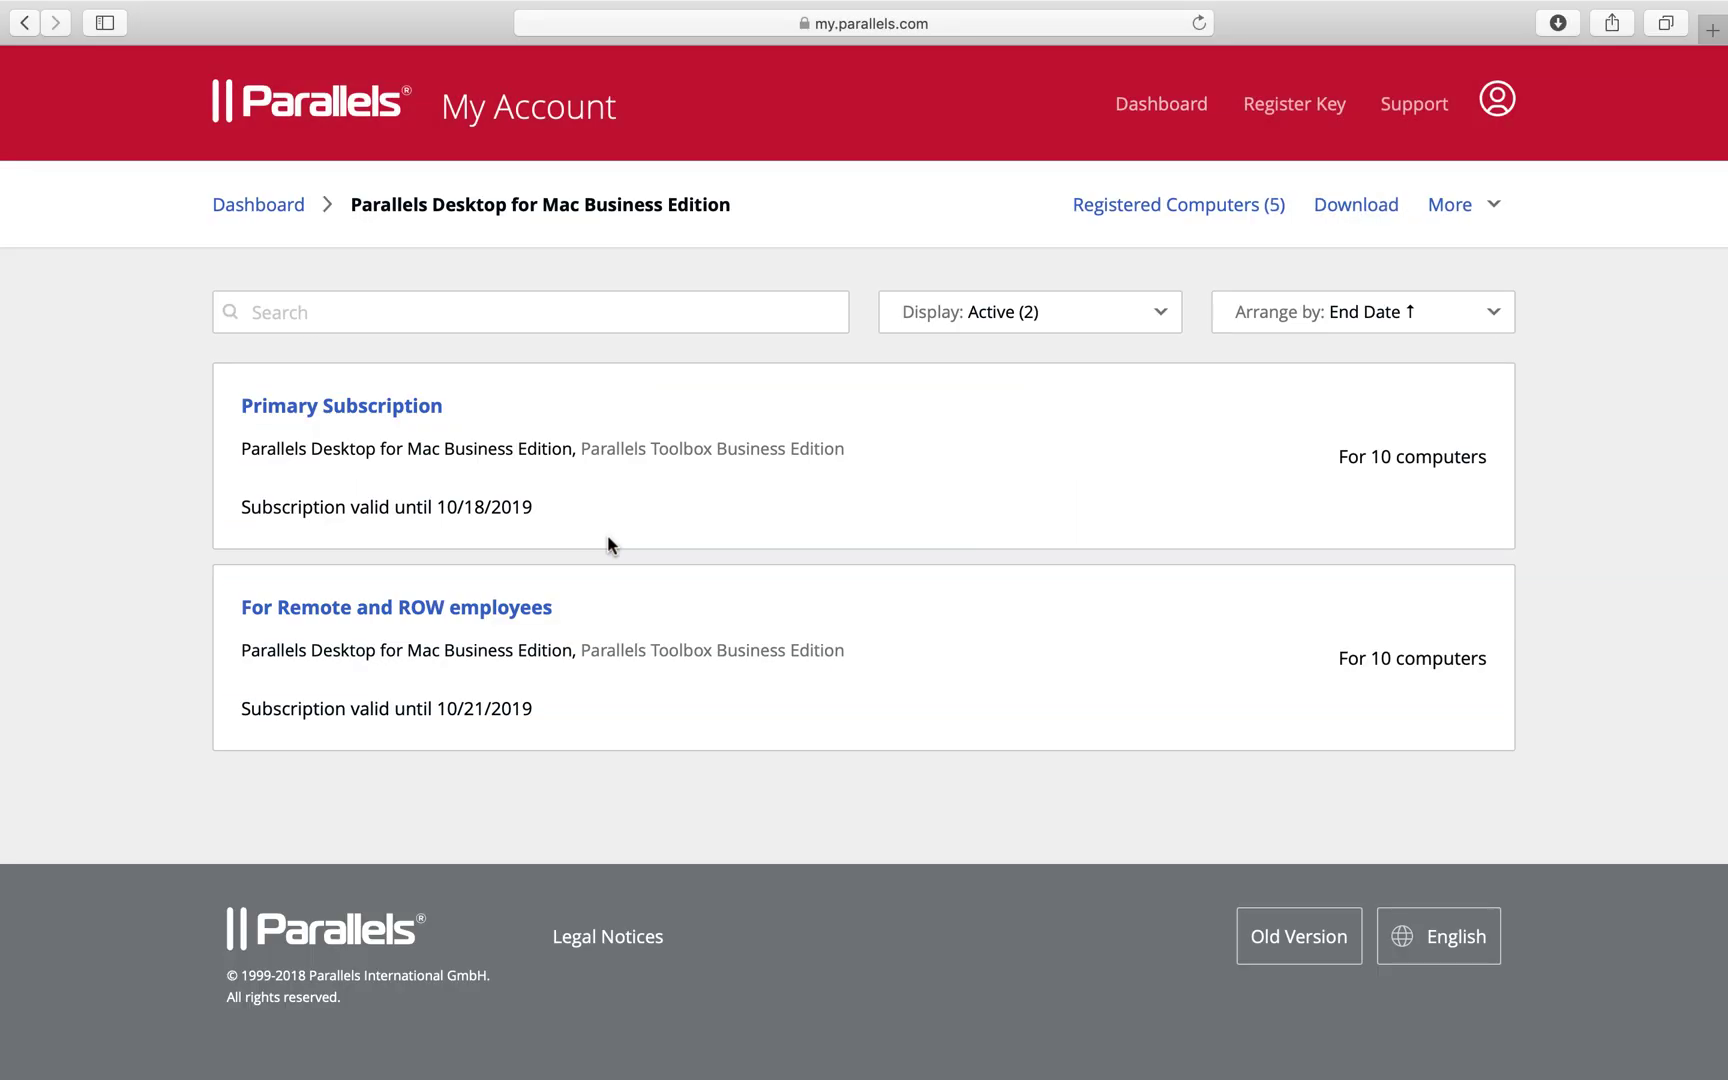
click(335, 405)
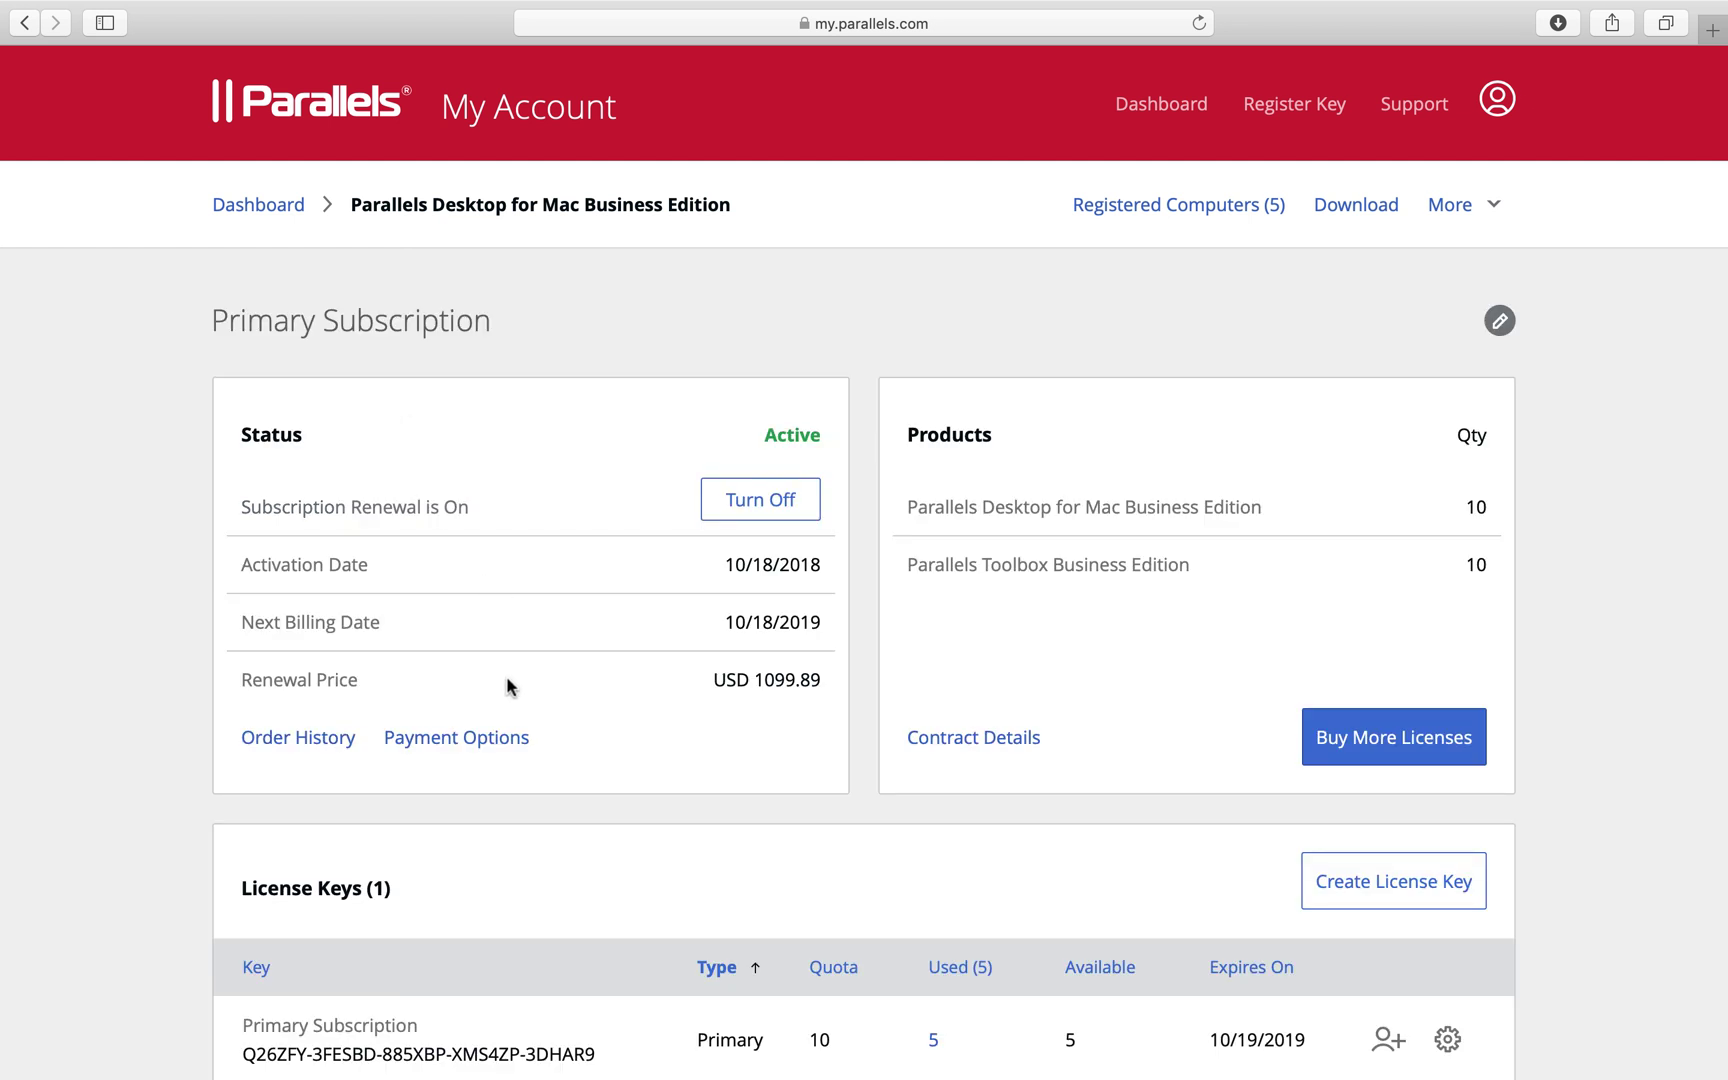
scroll(505, 685, down, 5)
drag(246, 770, 594, 771)
click(625, 792)
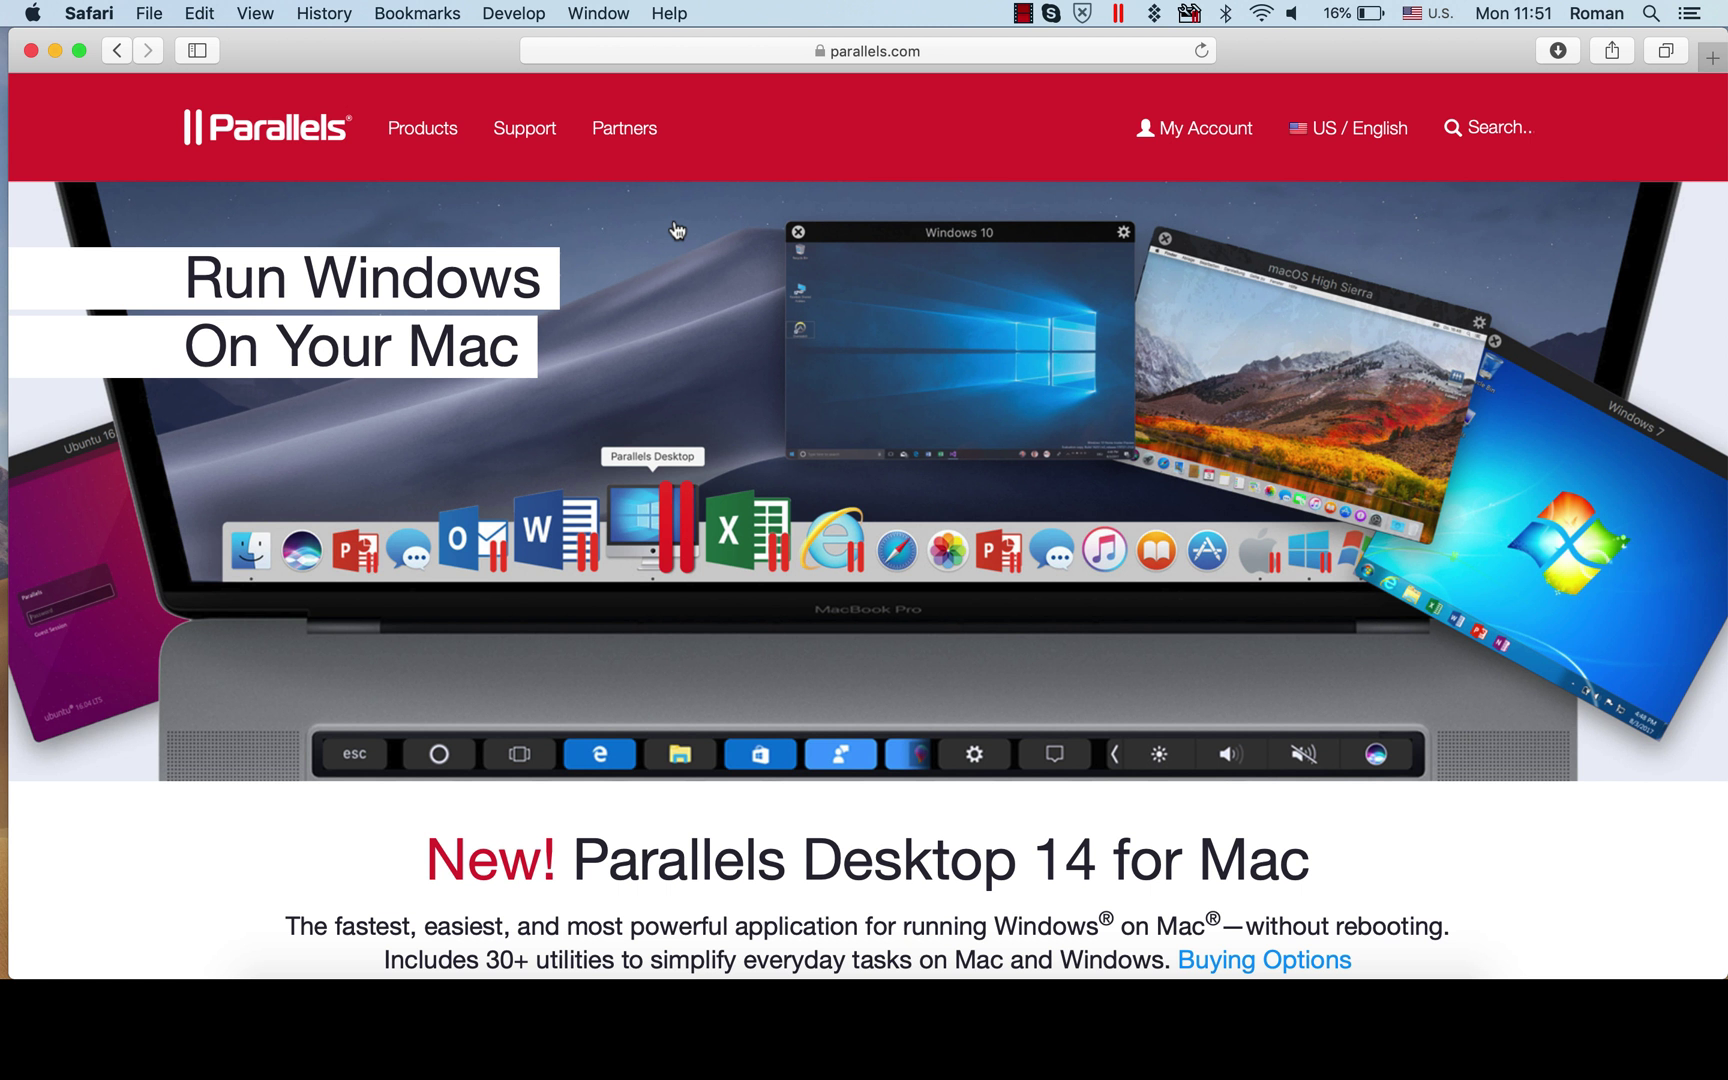
Download Parallels Desktop 14 for Mac from the Business Edition downloads, keeping version 14
click(1194, 143)
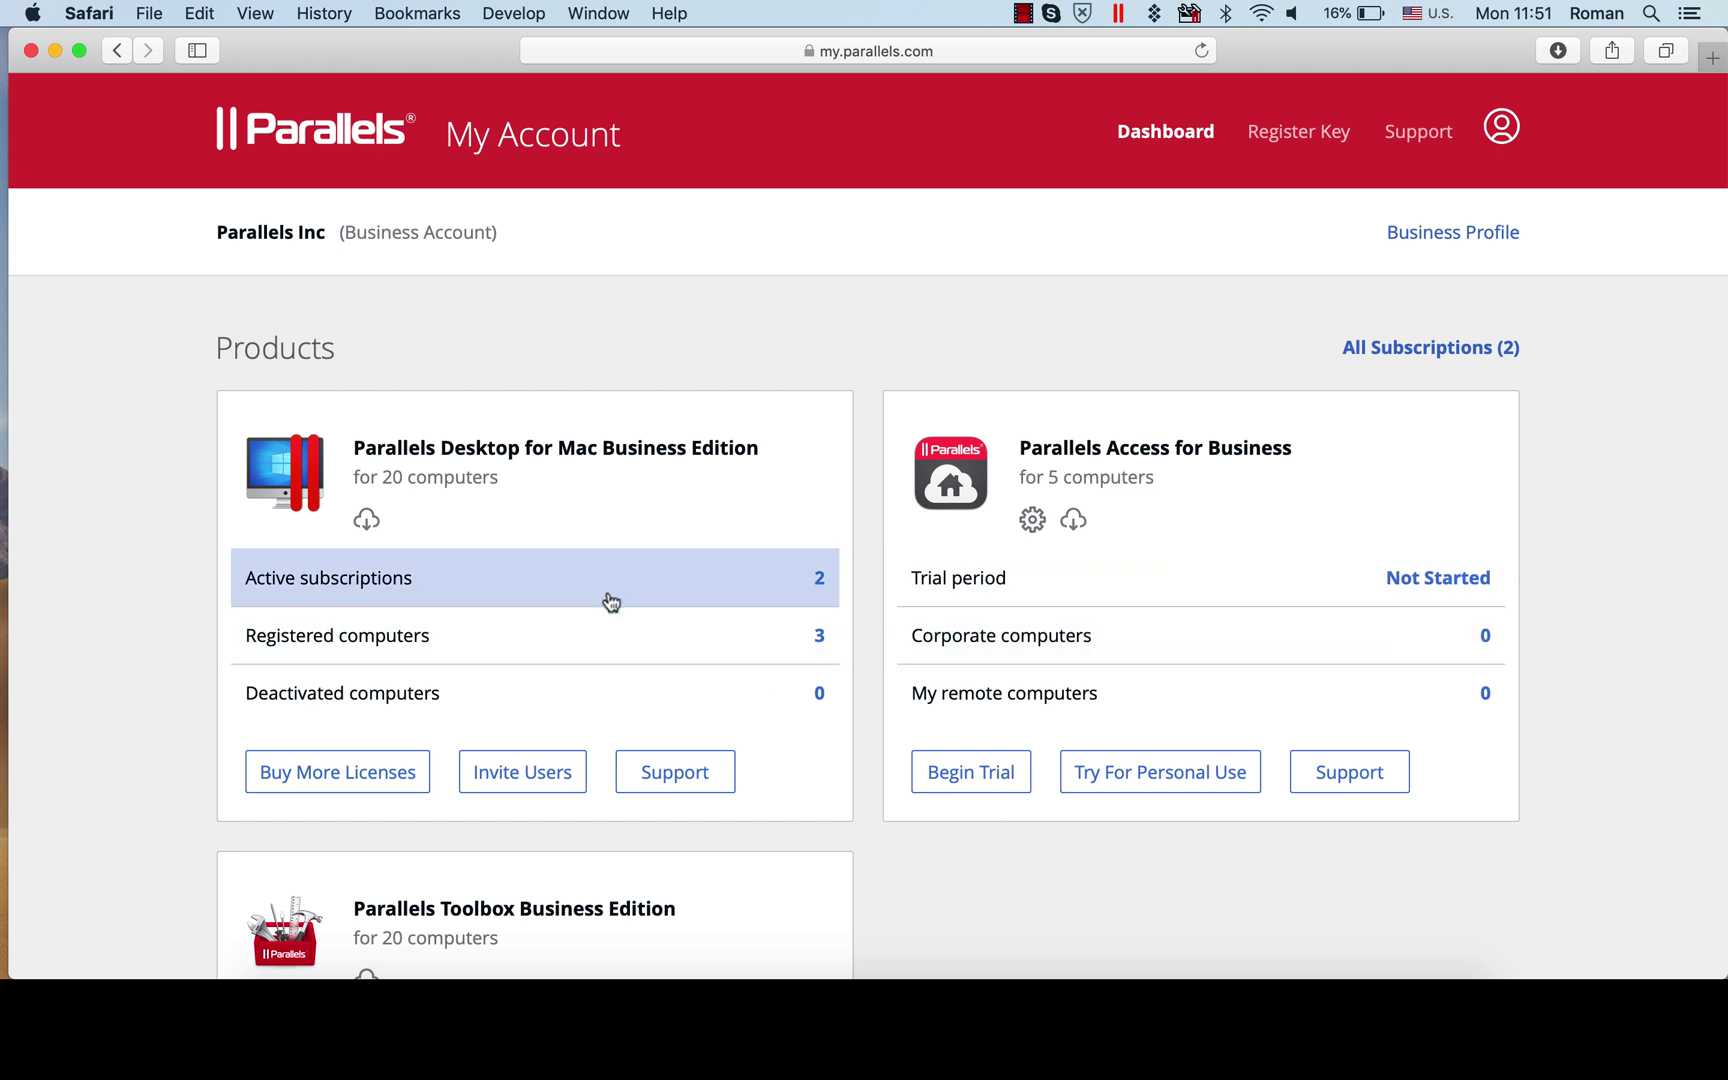
click(367, 520)
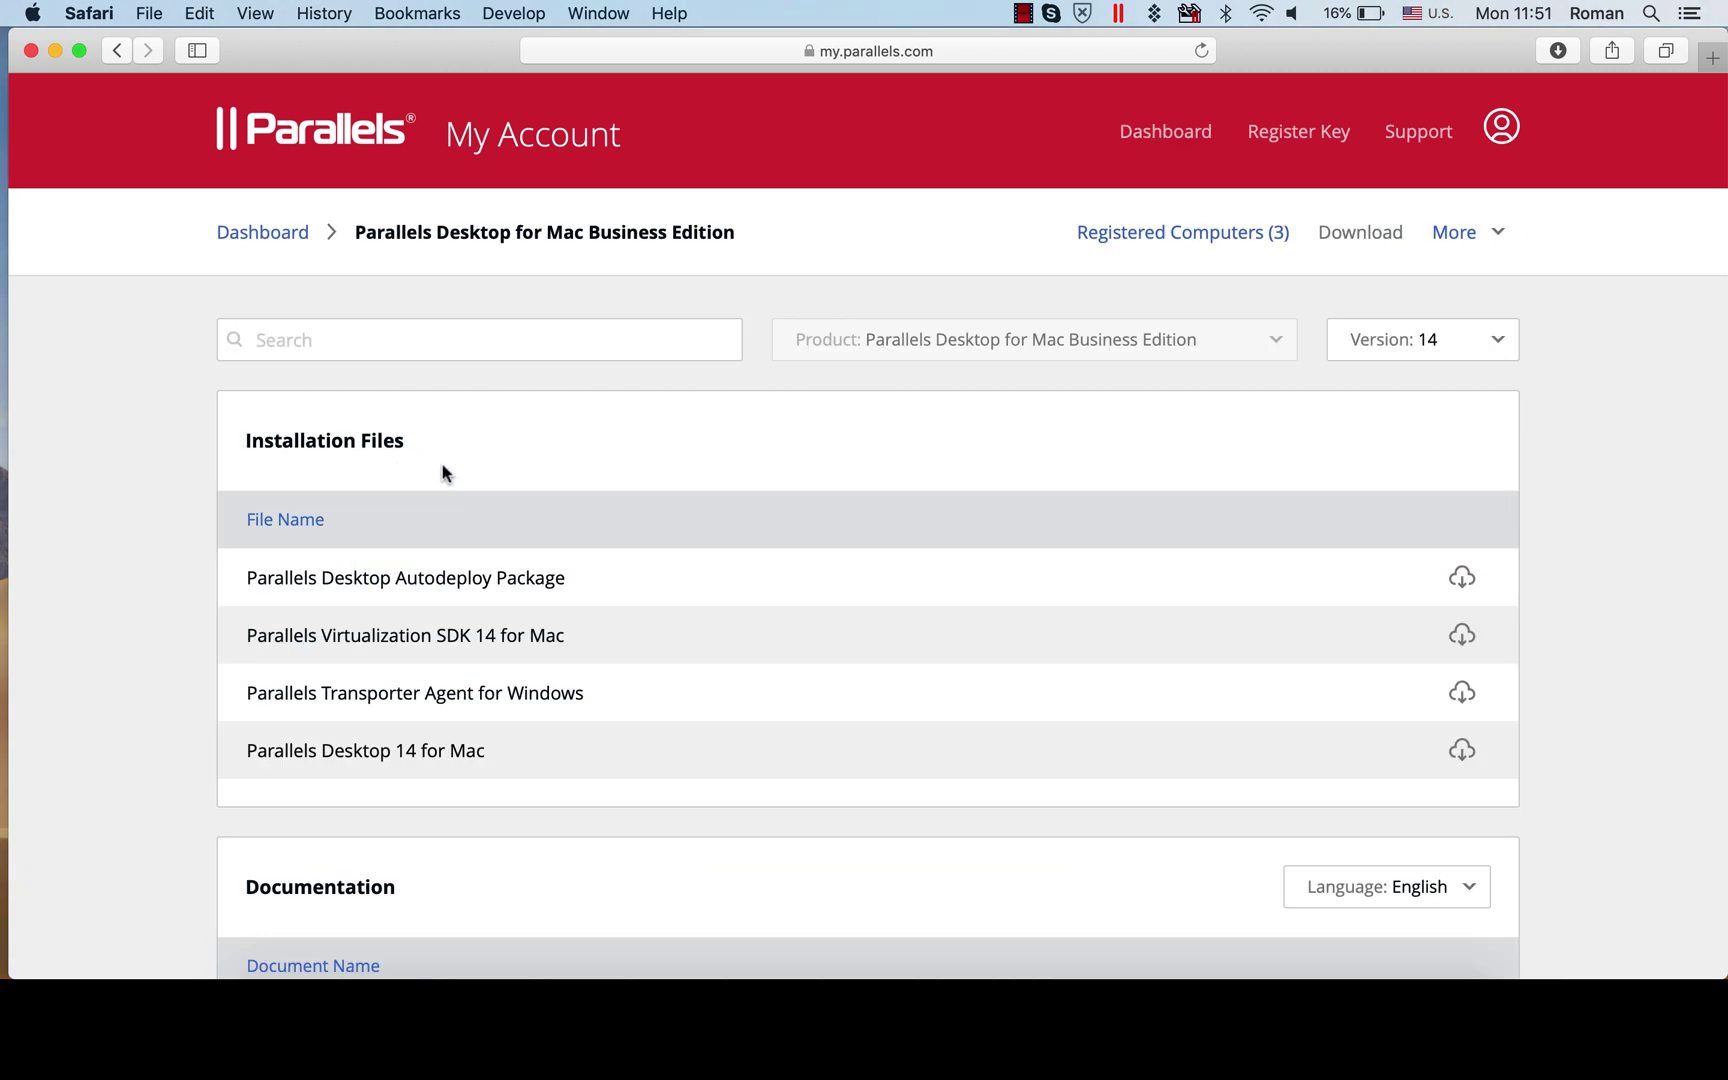
scroll(630, 458, down, 4)
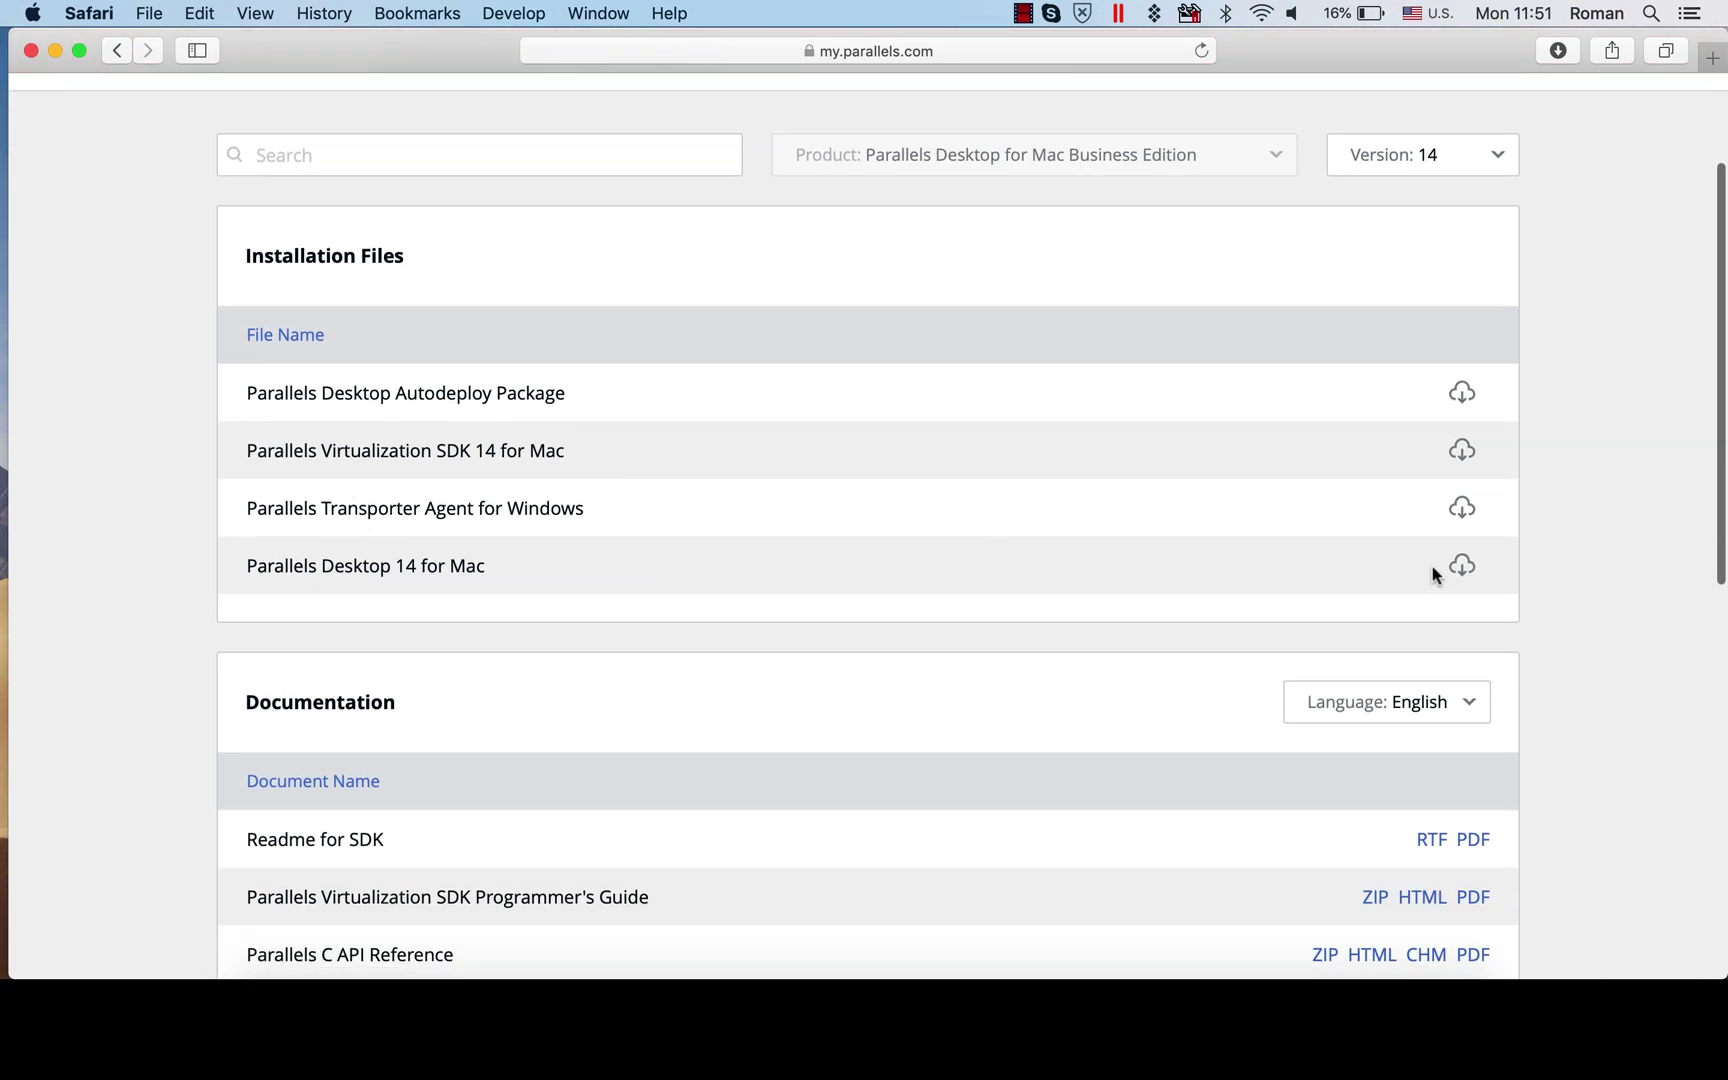
click(1458, 163)
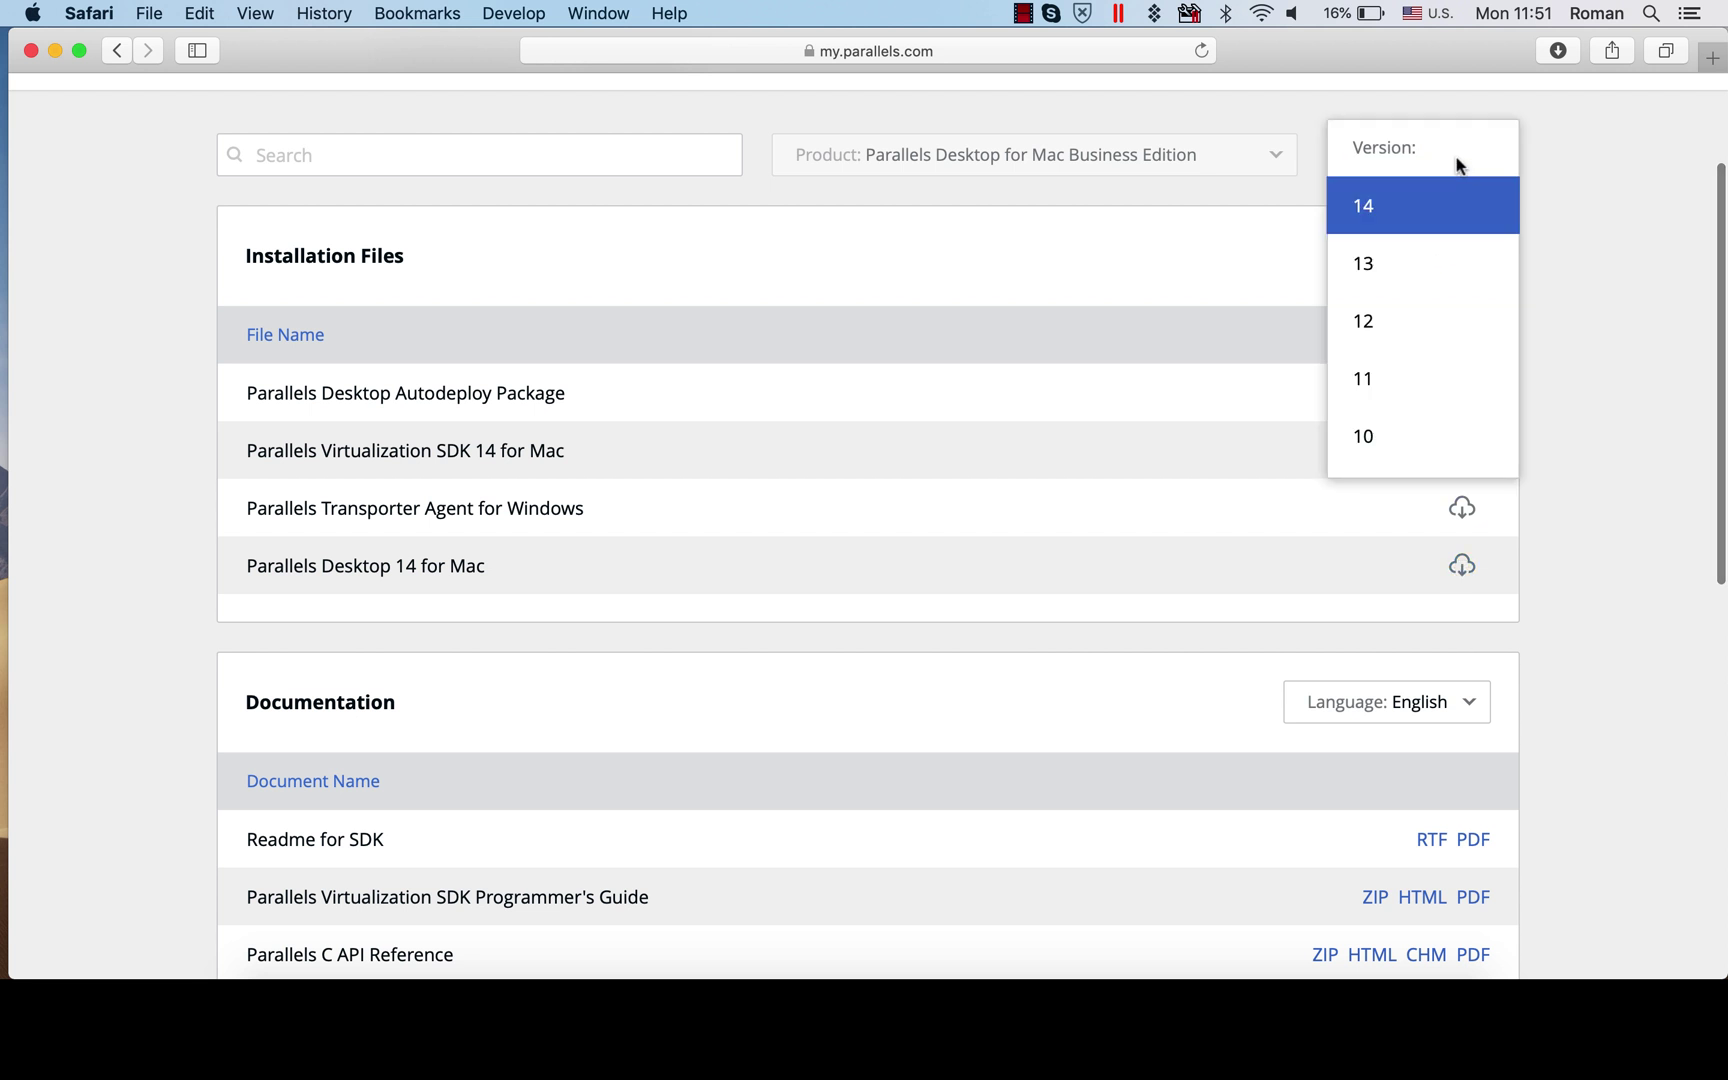
click(1458, 190)
click(1461, 566)
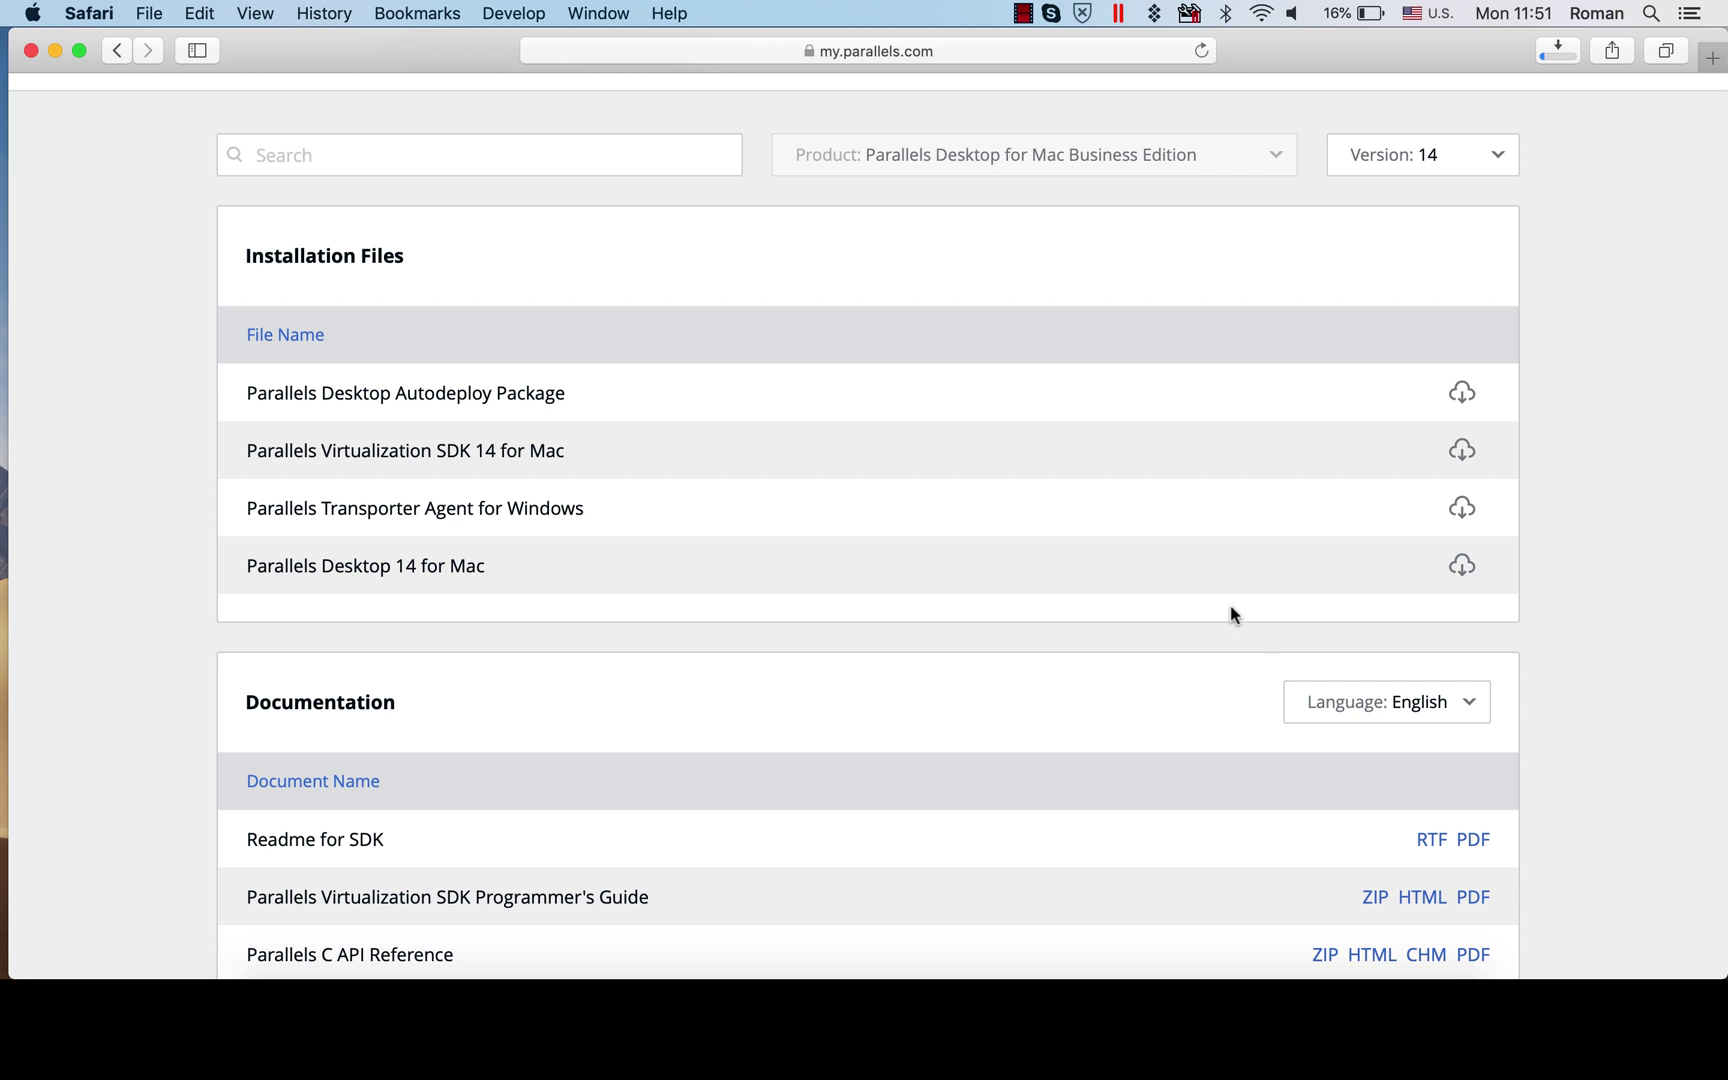
scroll(864, 812, down, 5)
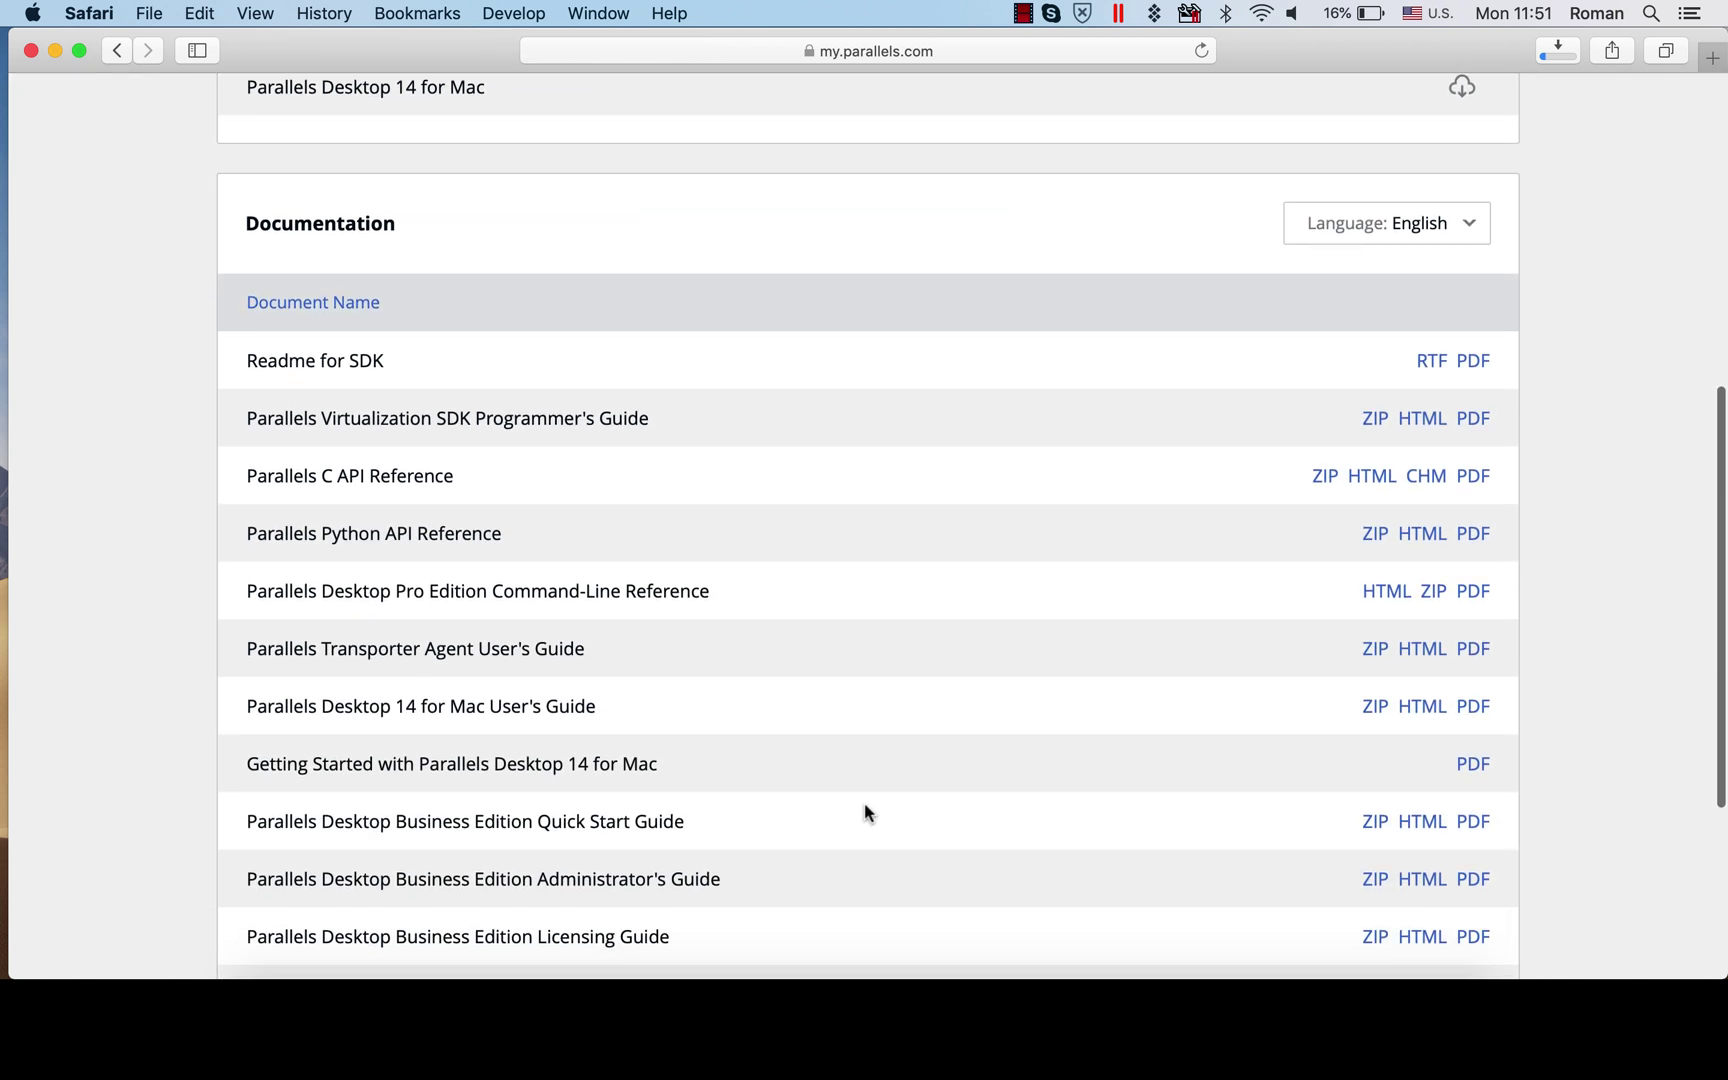
scroll(864, 802, down, 2)
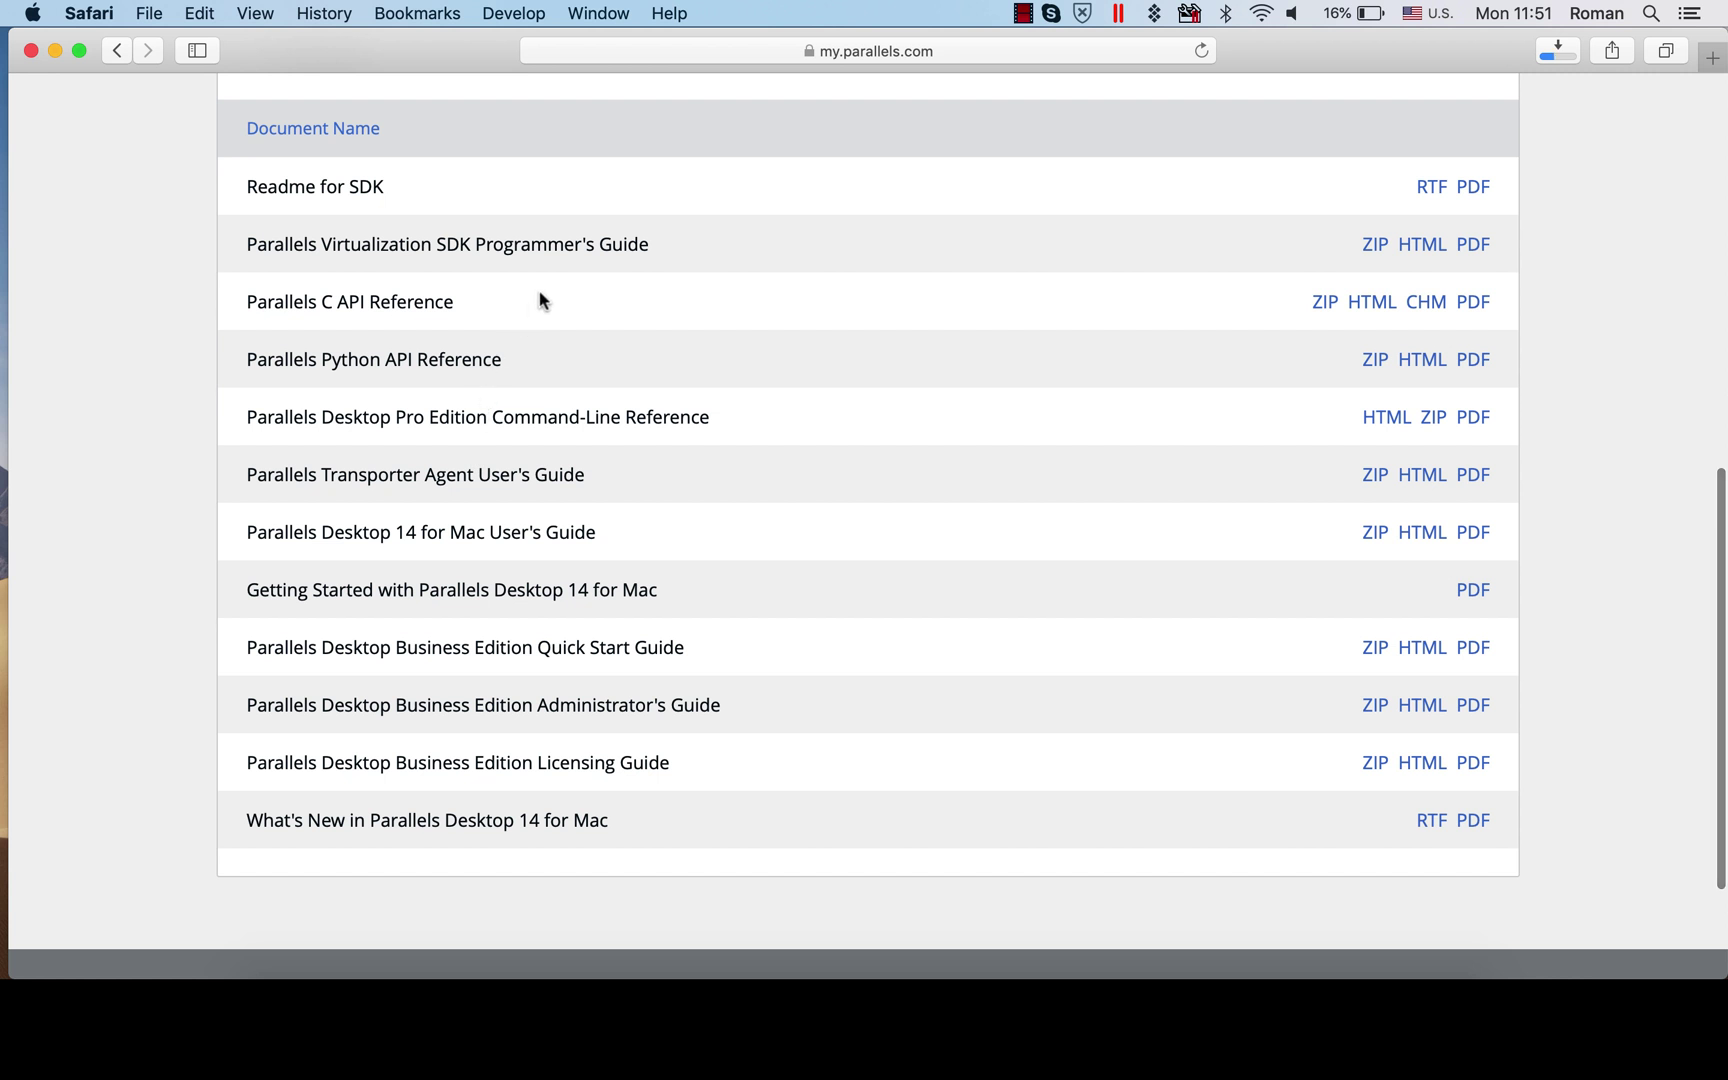
scroll(539, 300, up, 8)
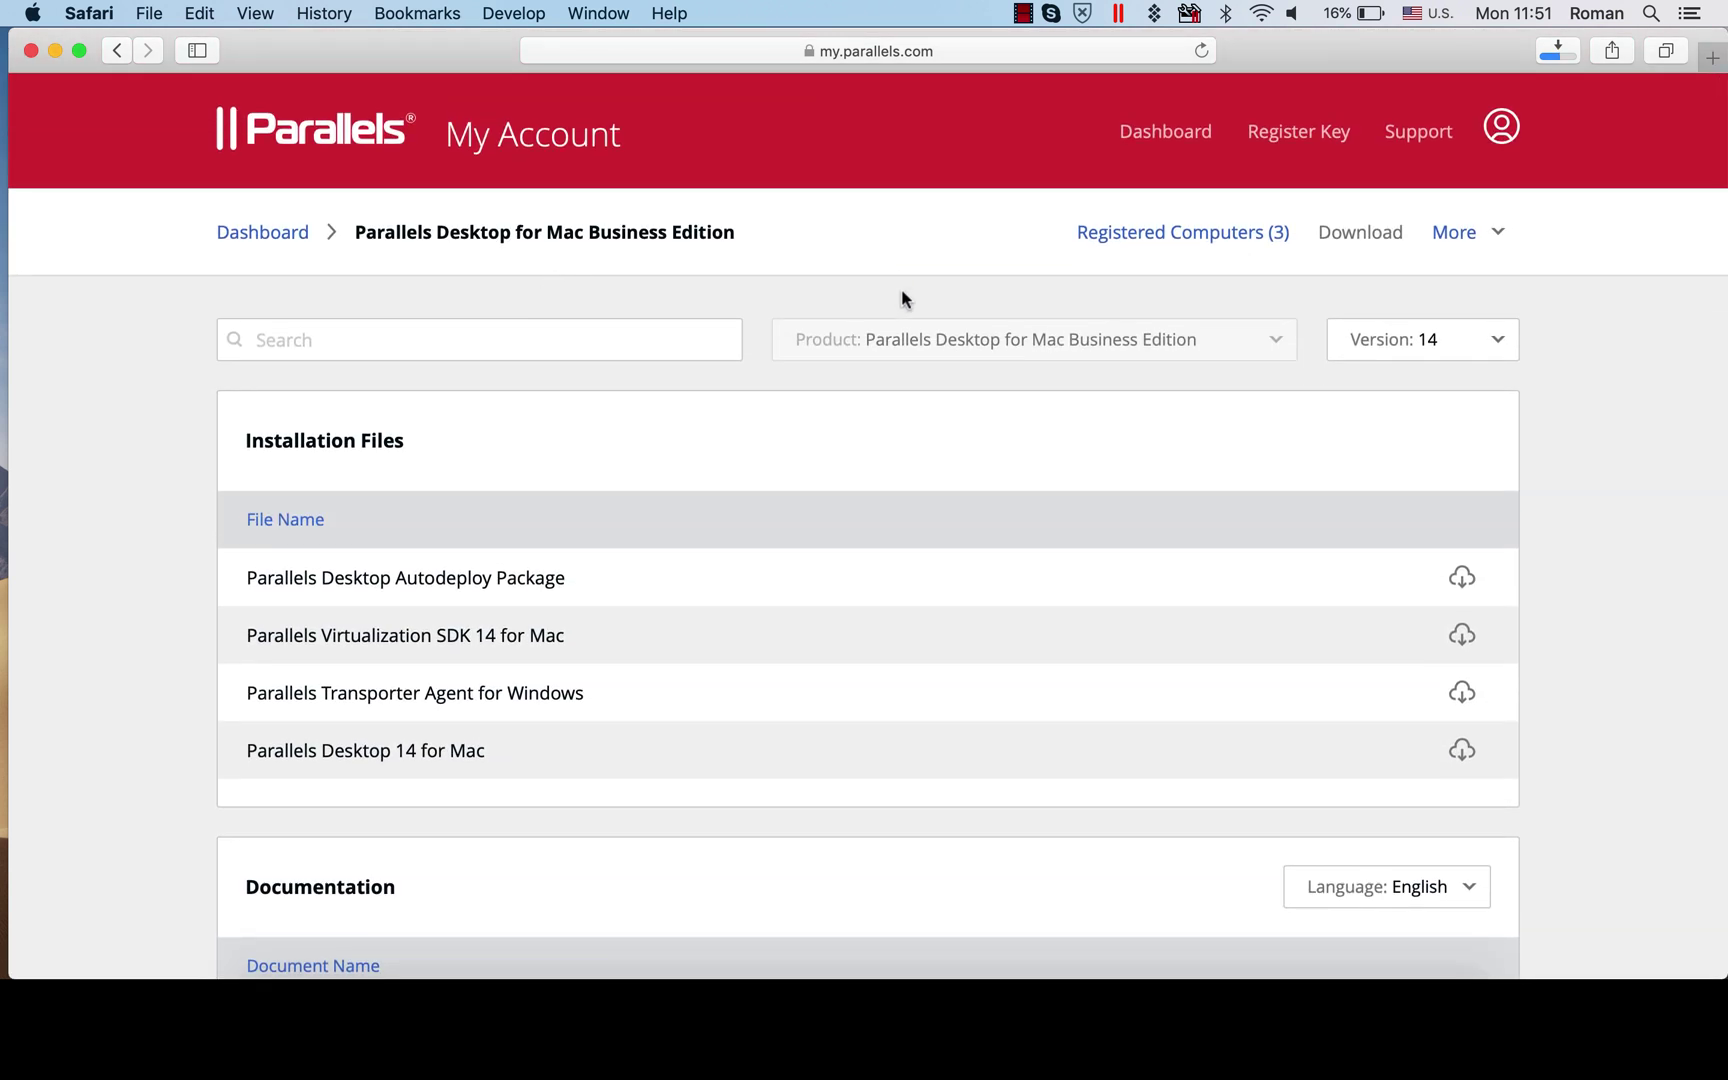
Show the support categories for Parallels Desktop Business Edition
click(1420, 134)
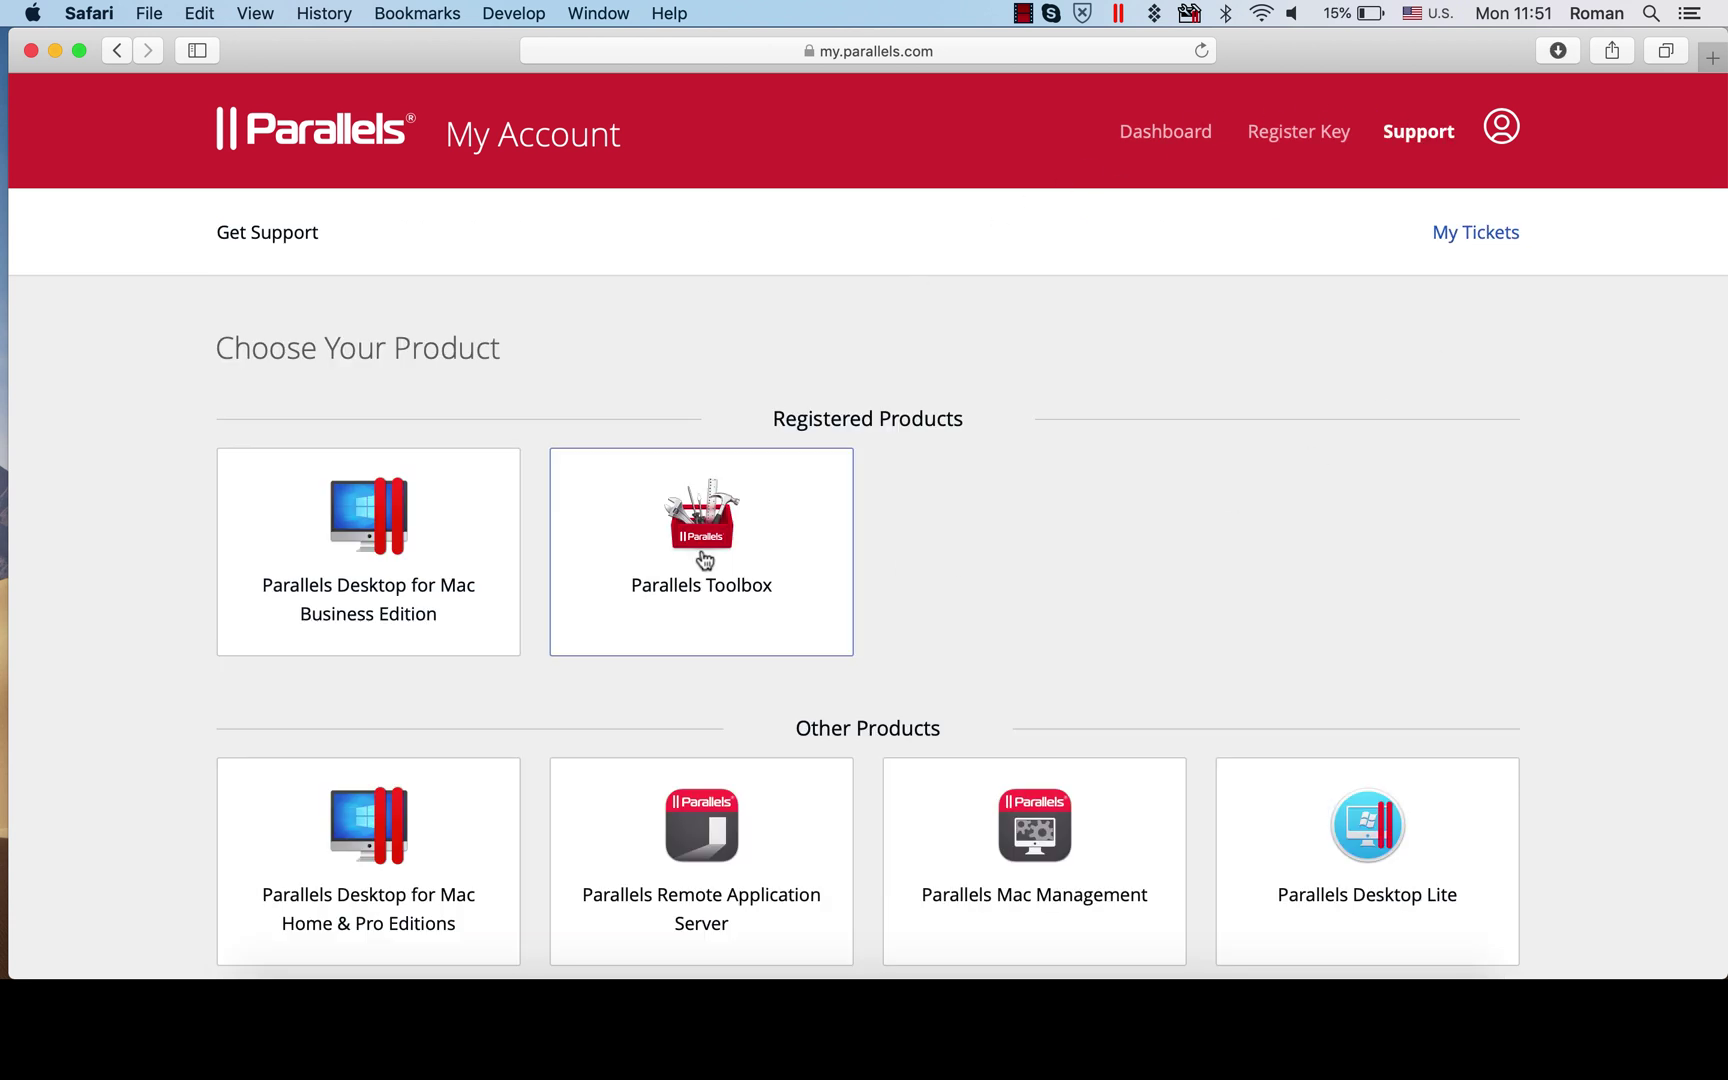
click(392, 553)
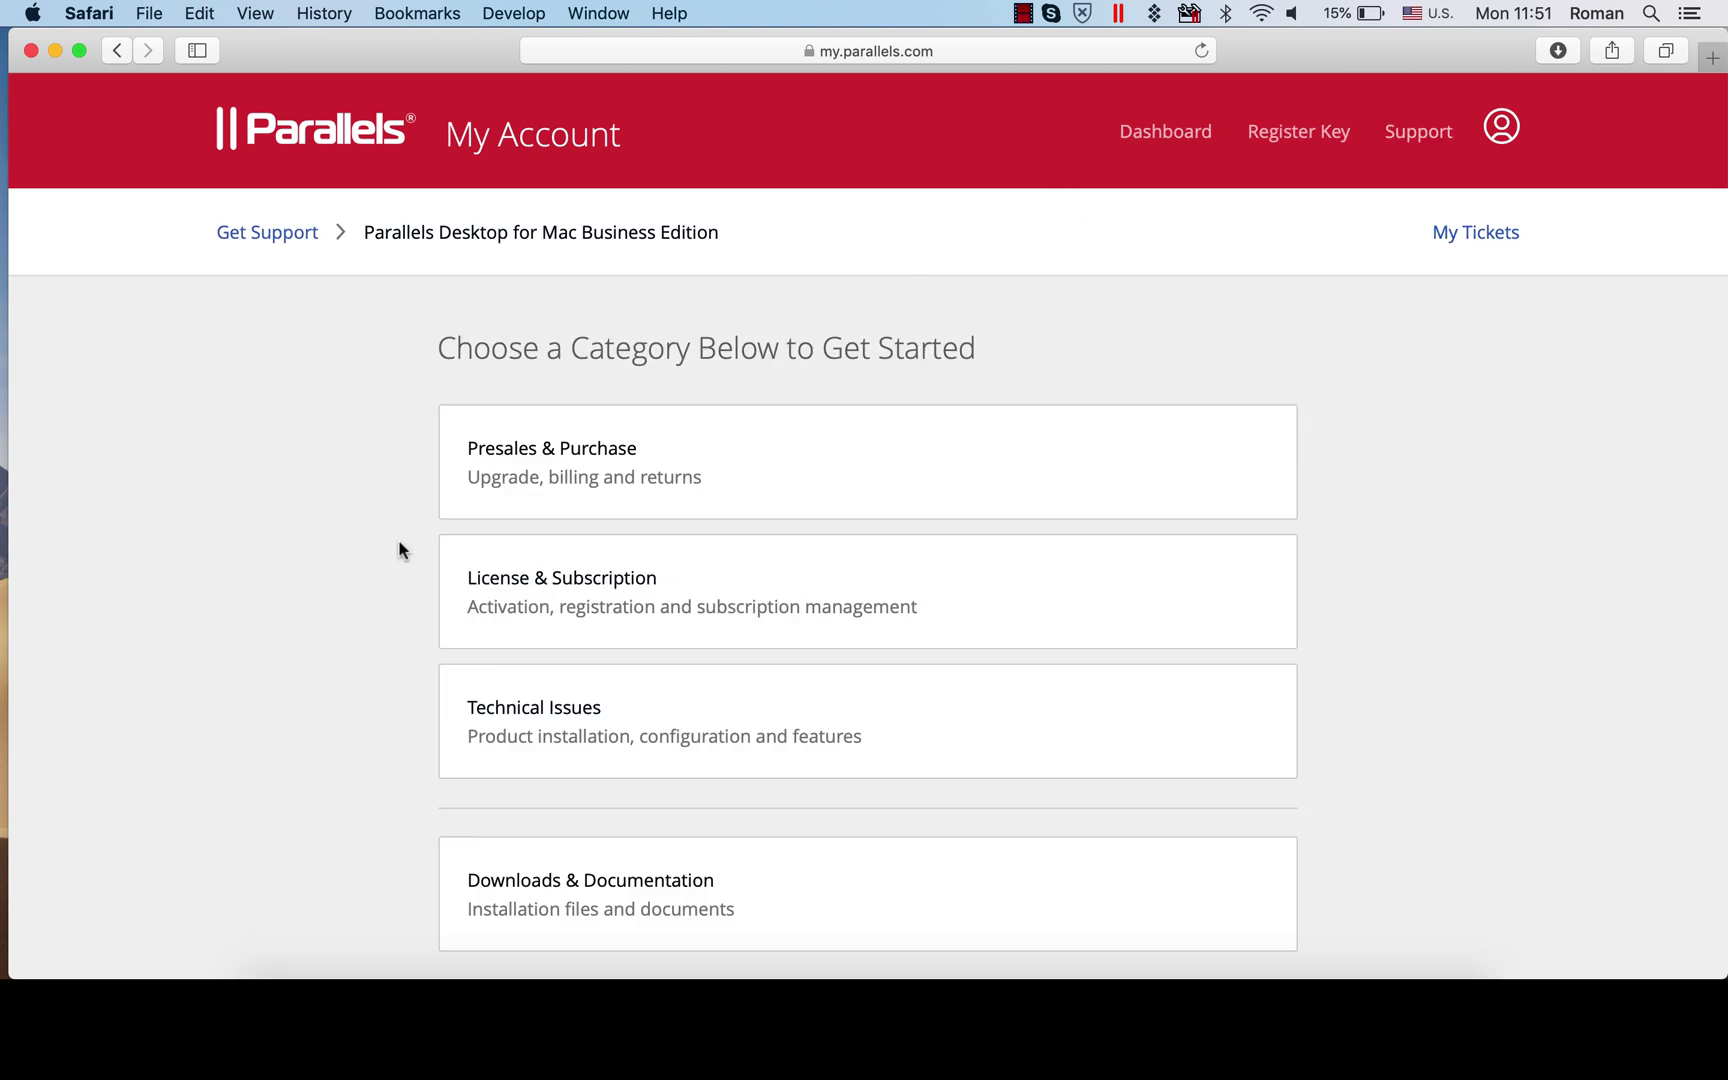
scroll(400, 550, down, 3)
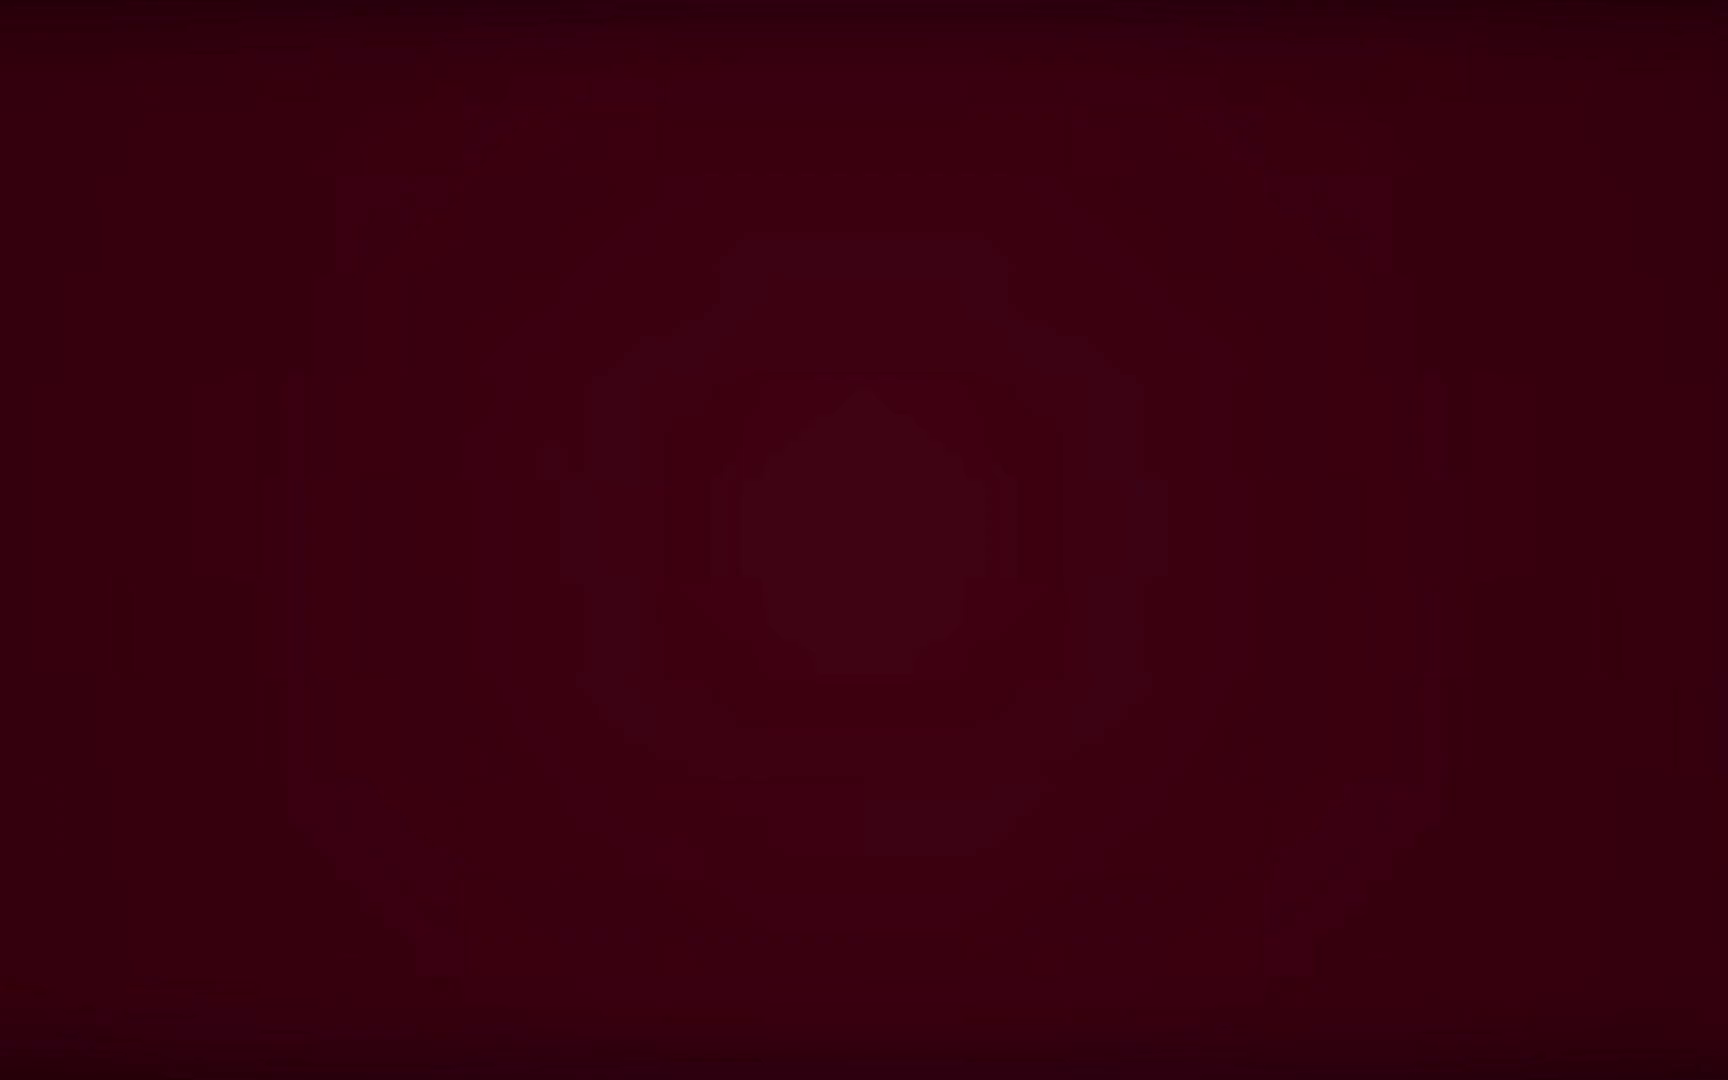